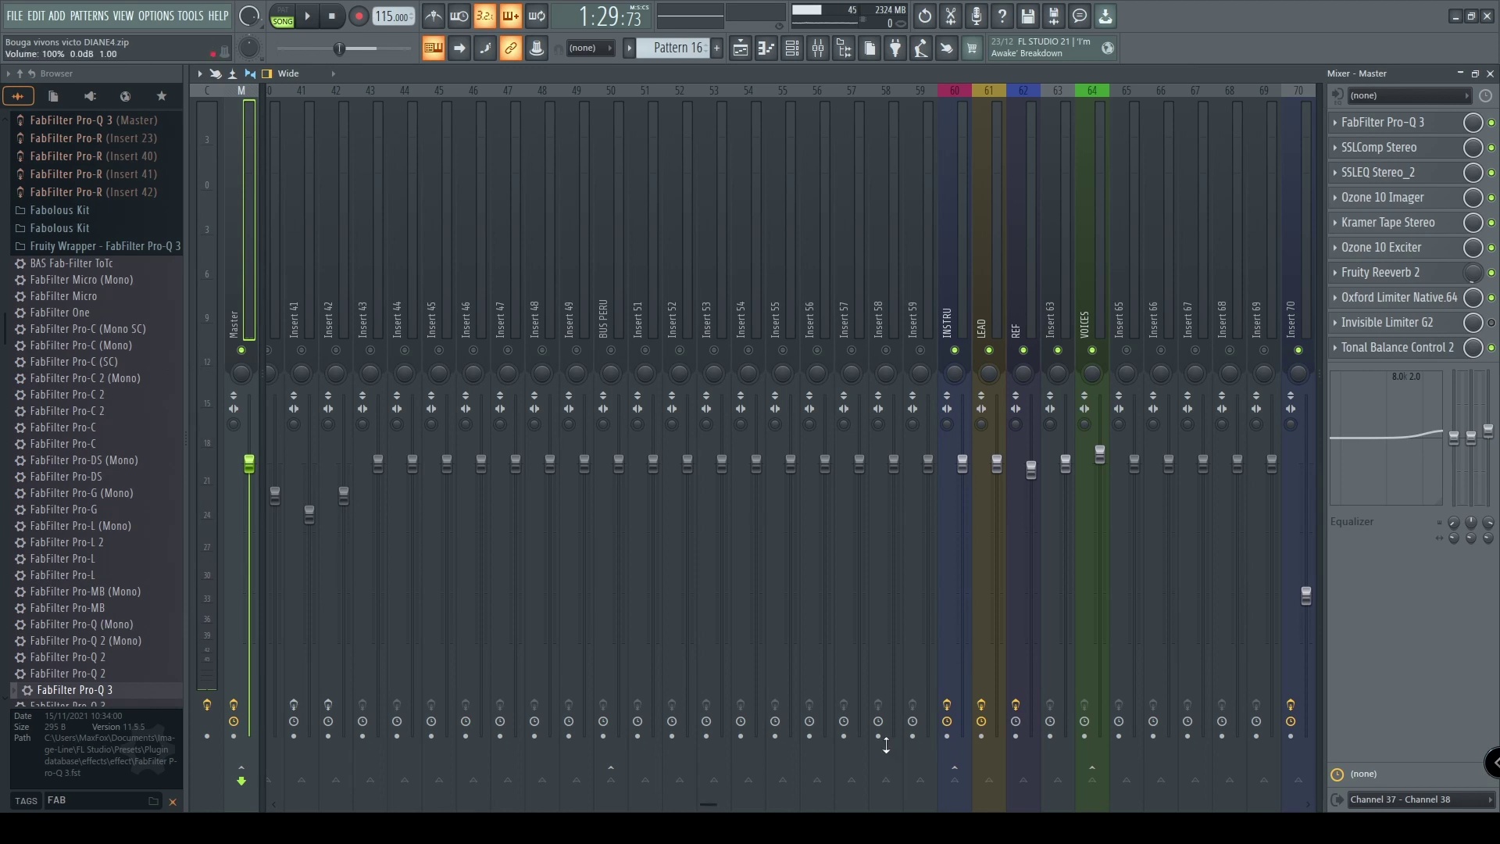
- Play back the mix, then inspect the effects and routing of the VOICES, LEAD and INSTRU mixer tracks
{"action": "key", "text": "space"}
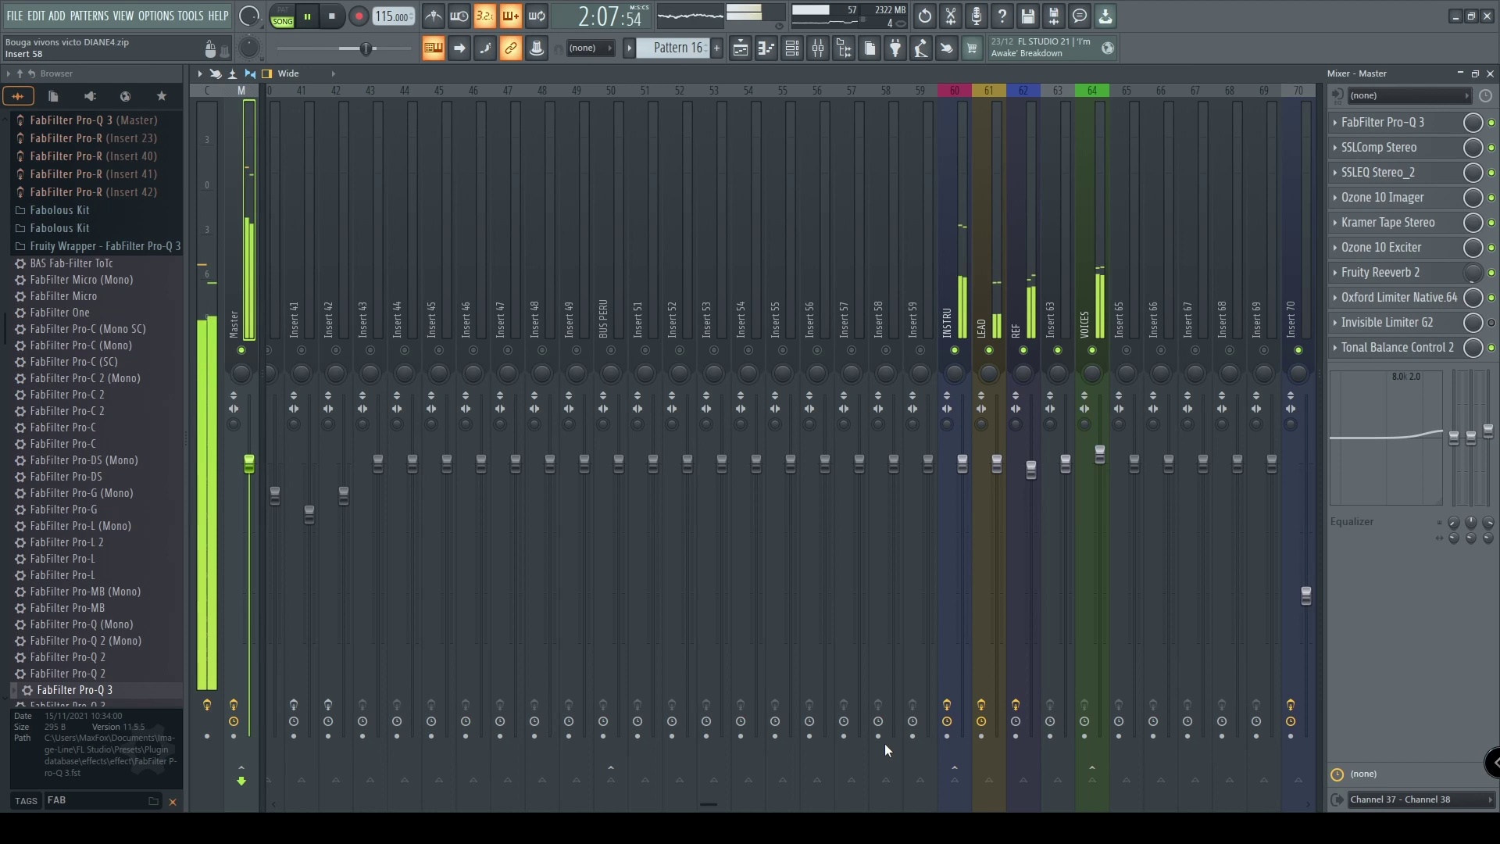
{"action": "key", "text": "space"}
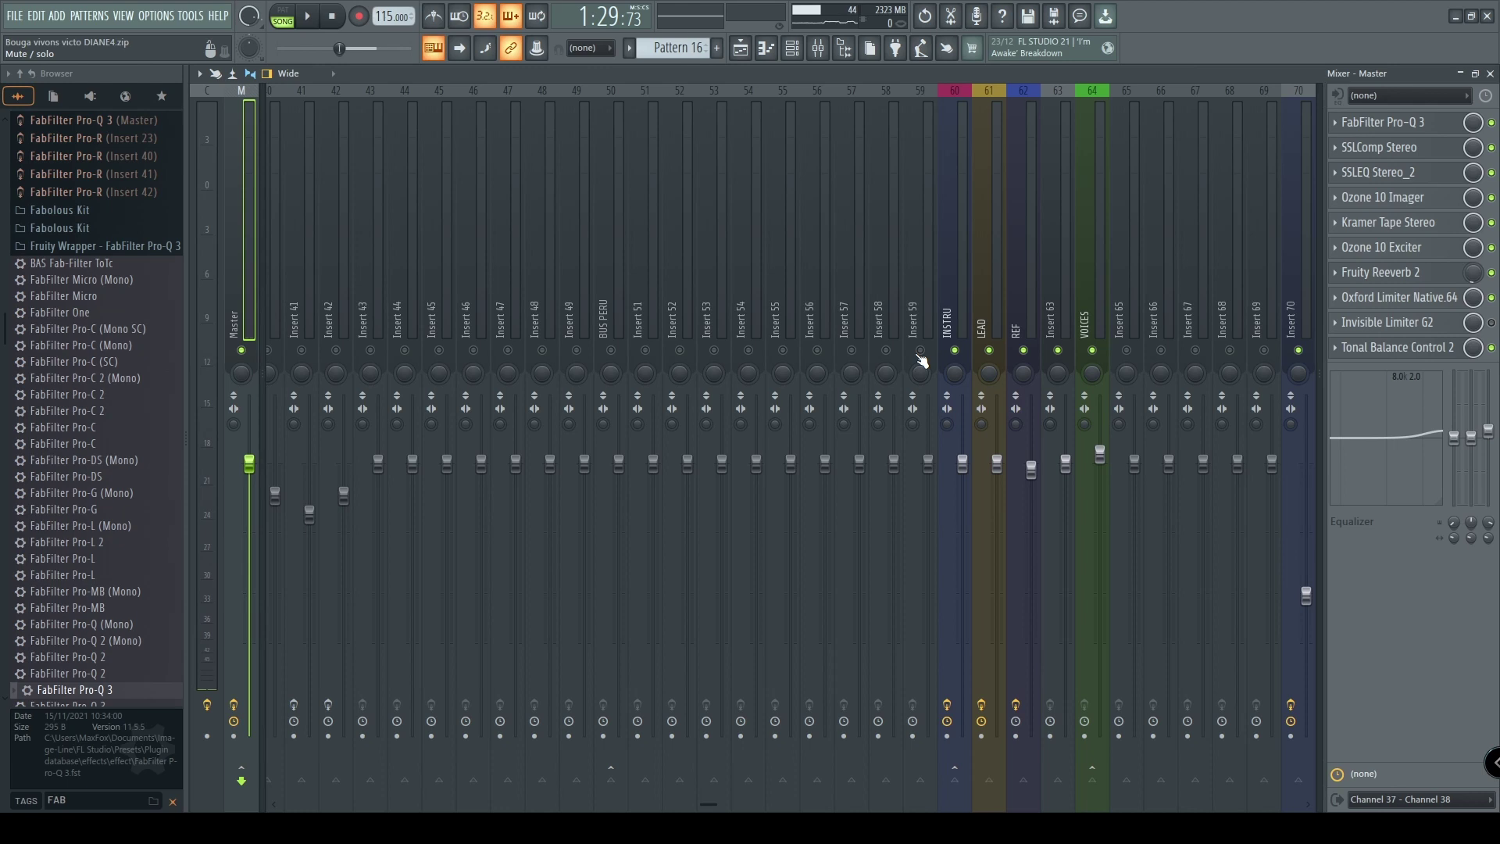
{"action": "left_click", "coordinate": [1082, 278]}
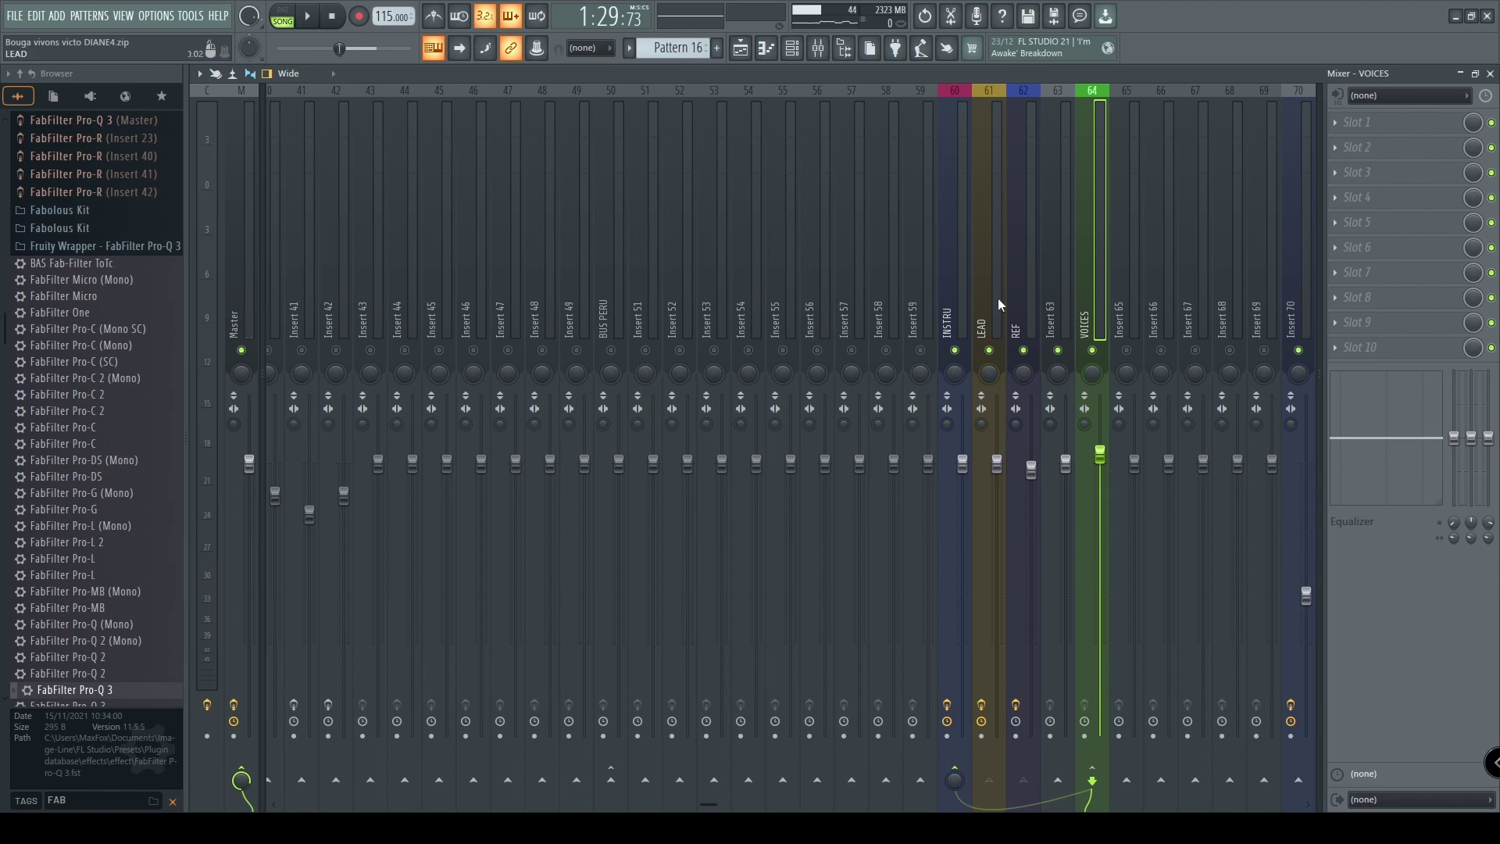
{"action": "left_click", "coordinate": [978, 267]}
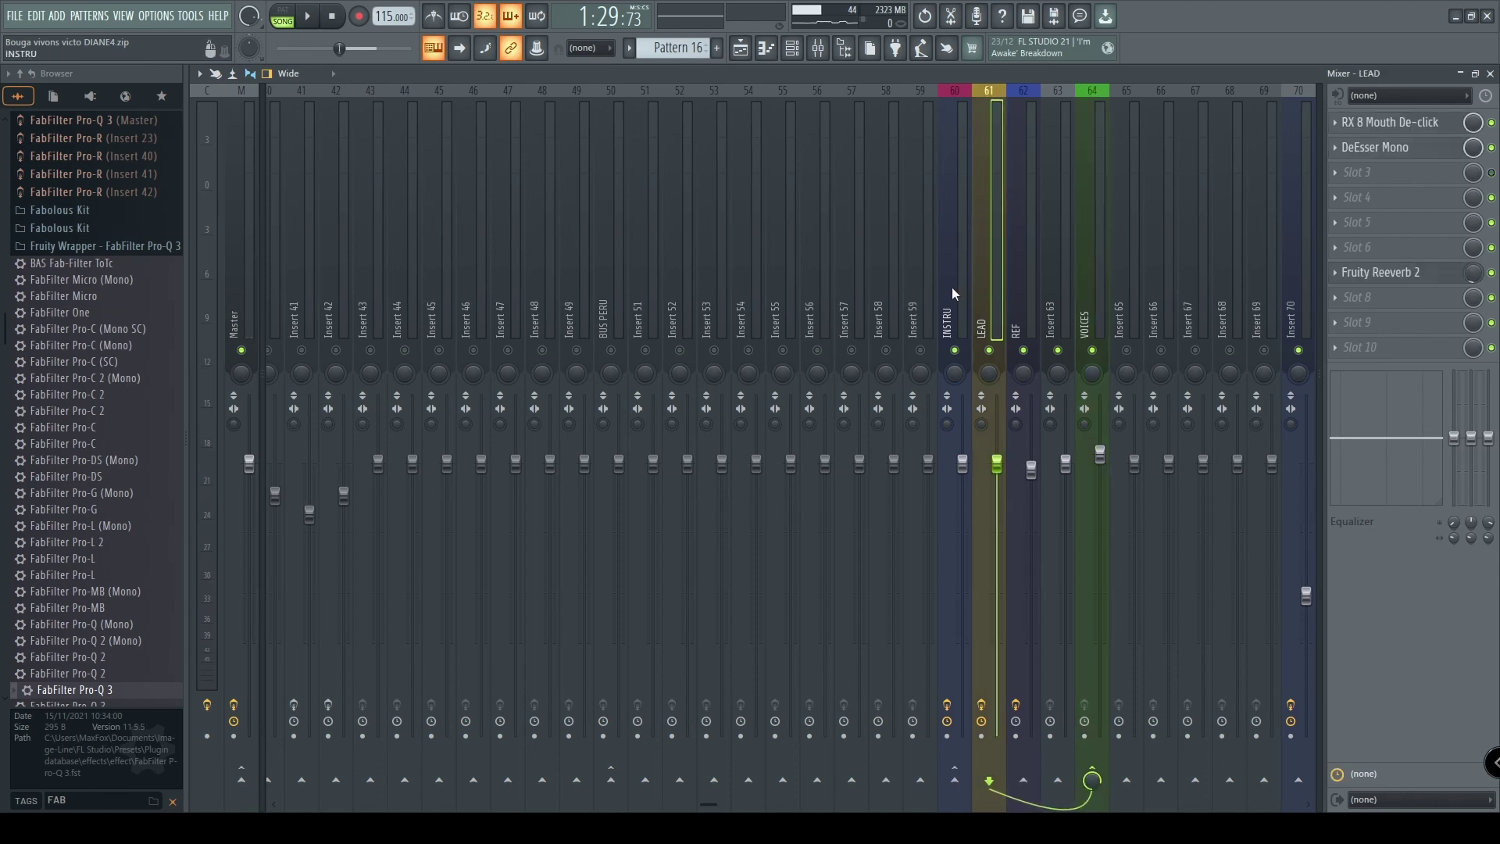
{"action": "left_click", "coordinate": [952, 287]}
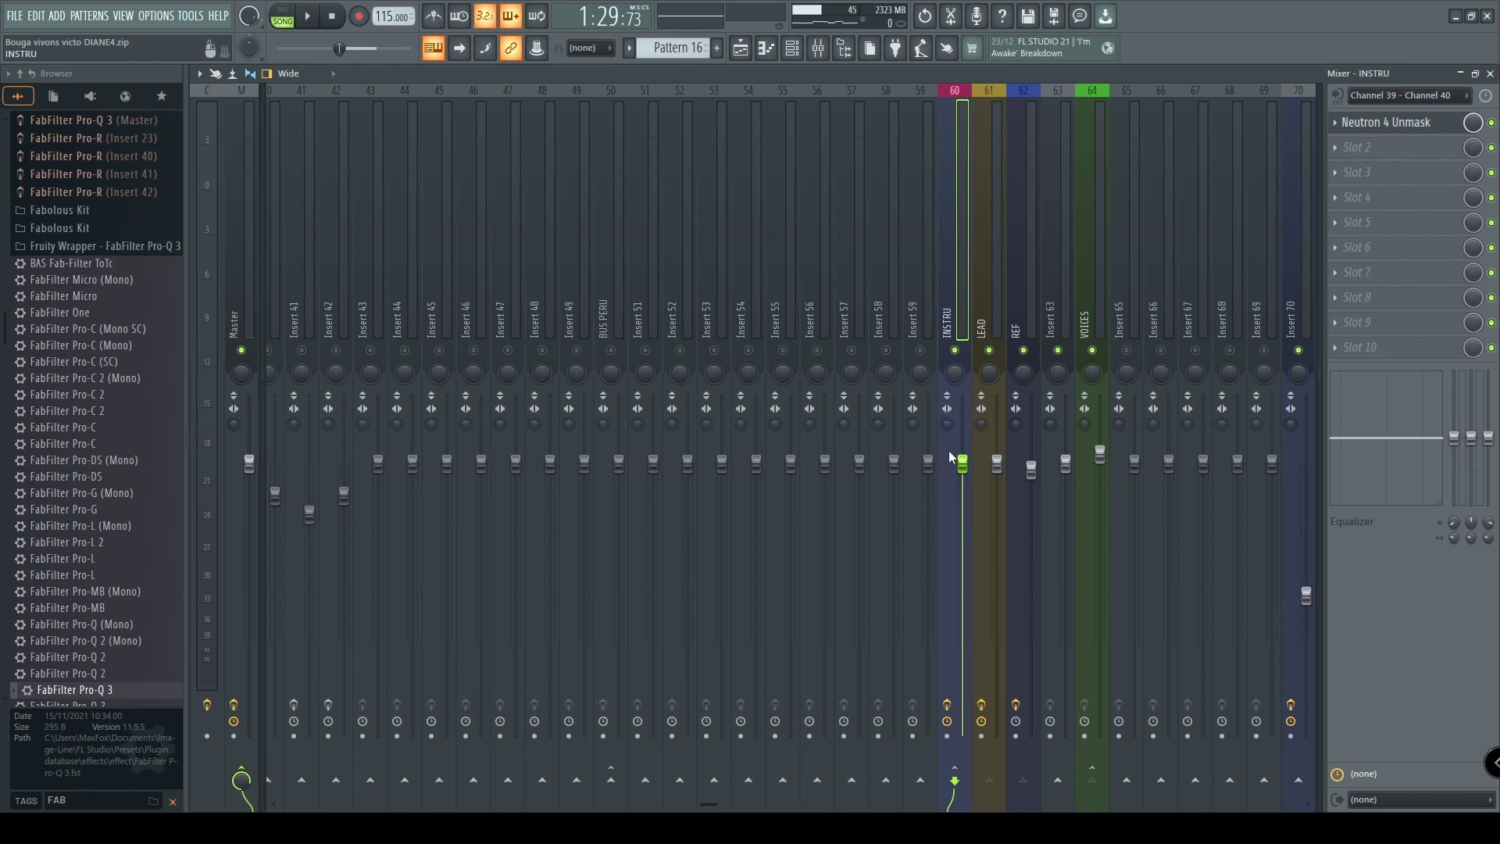
- Sidechain the VOICES mixer track to the INSTRU track
{"action": "left_click", "coordinate": [1088, 648]}
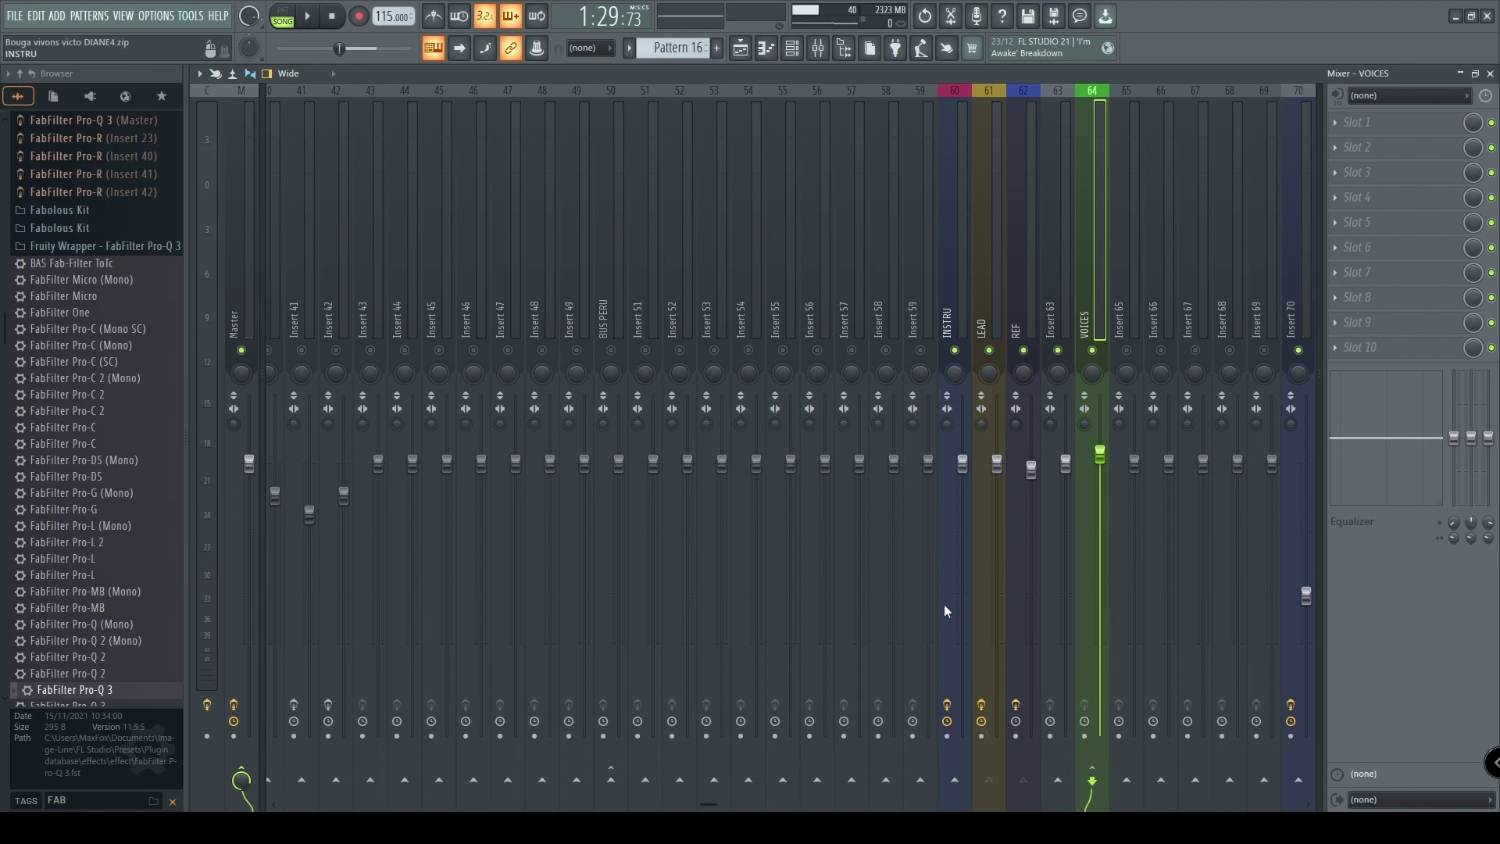
{"action": "right_click", "coordinate": [955, 780]}
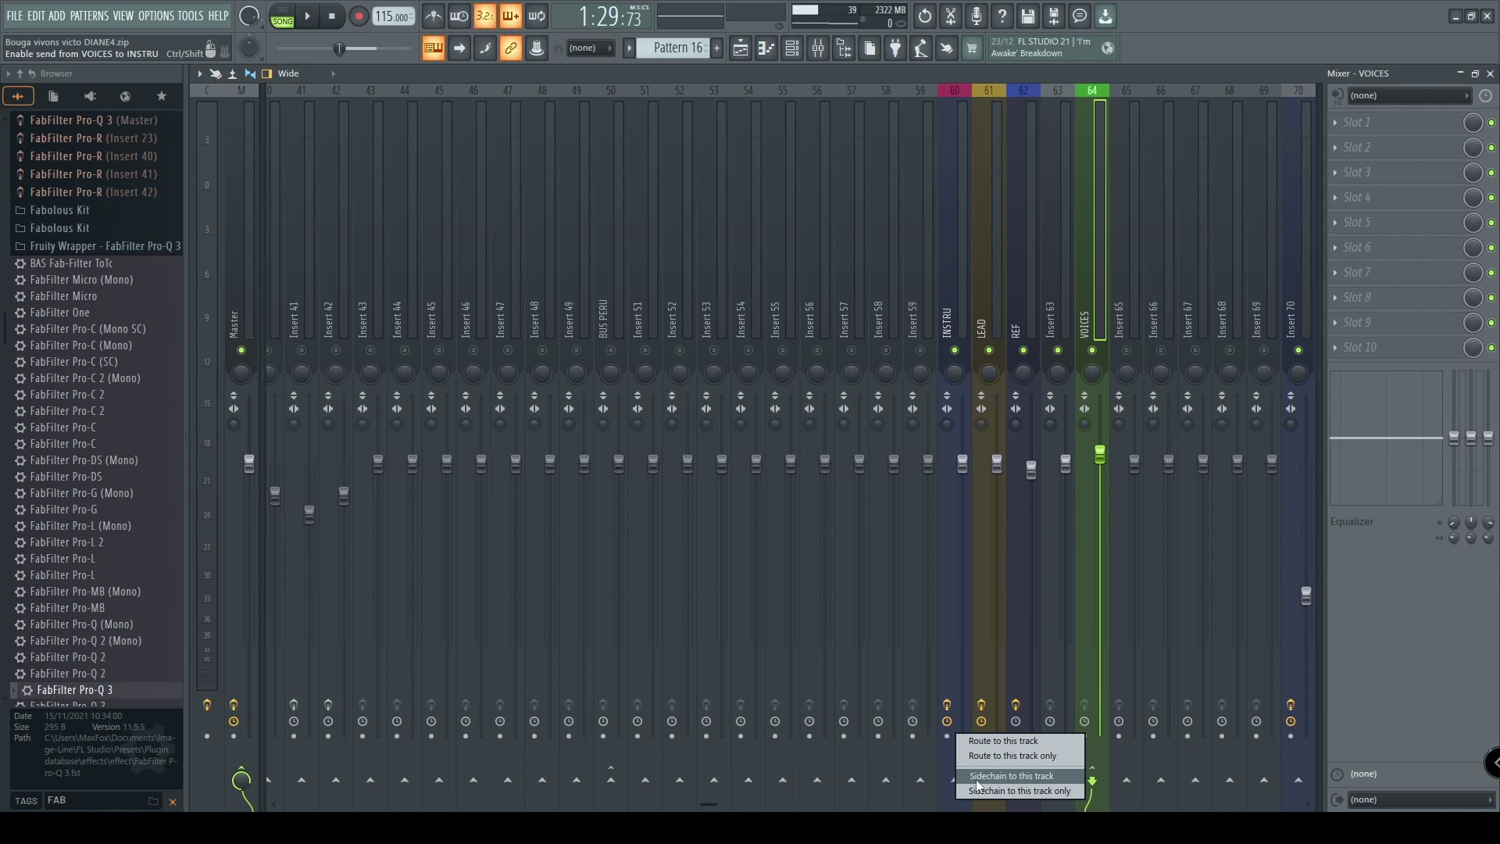
{"action": "left_click", "coordinate": [979, 778]}
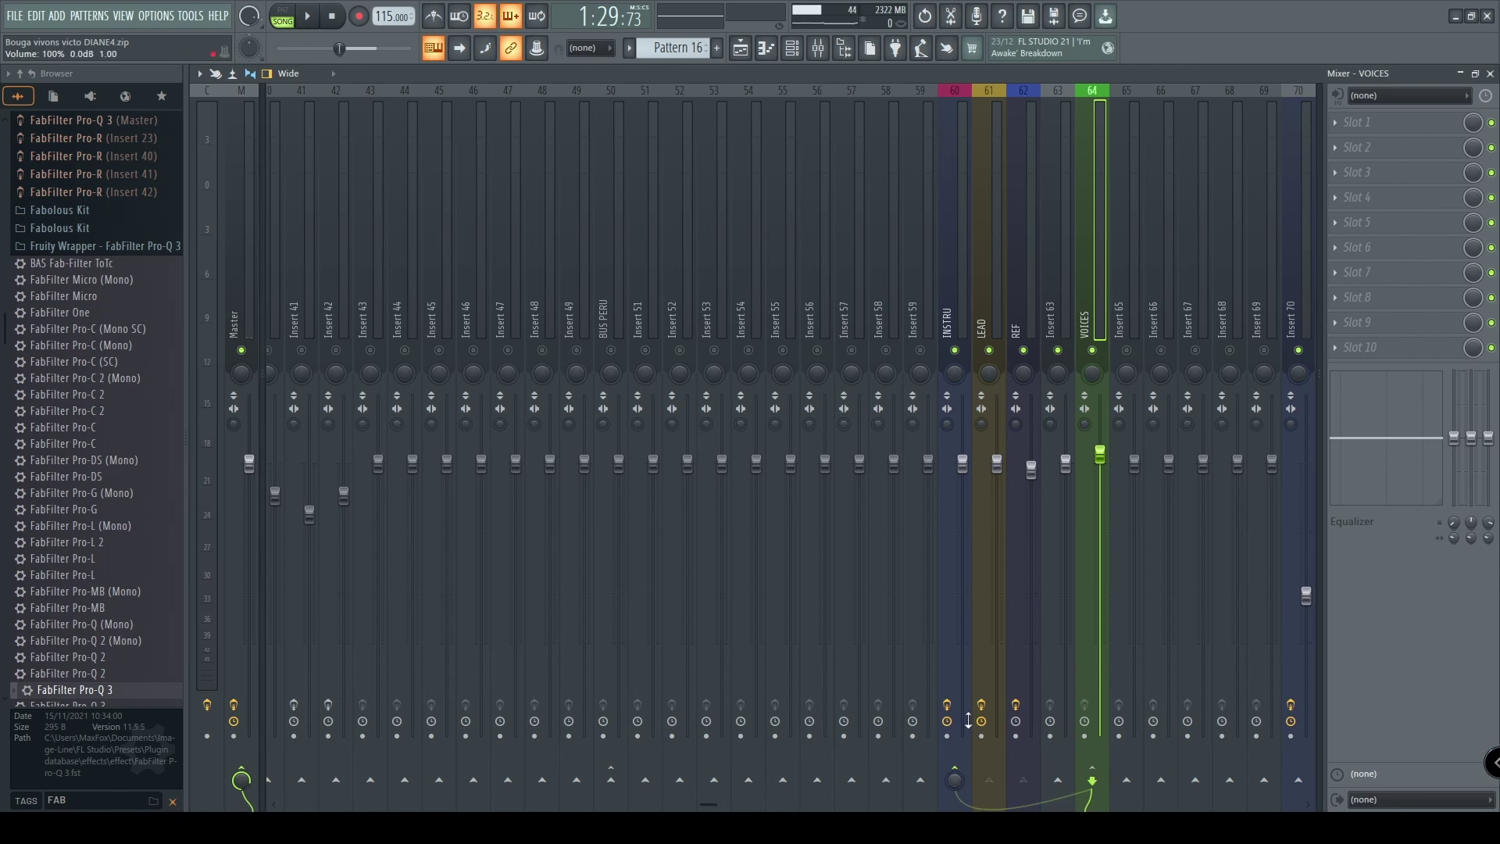
- Assign sidechain input 1 to the Stereo Aux In of the Neutron 4 Unmask plugin on the INSTRU track
{"action": "left_click", "coordinate": [950, 243]}
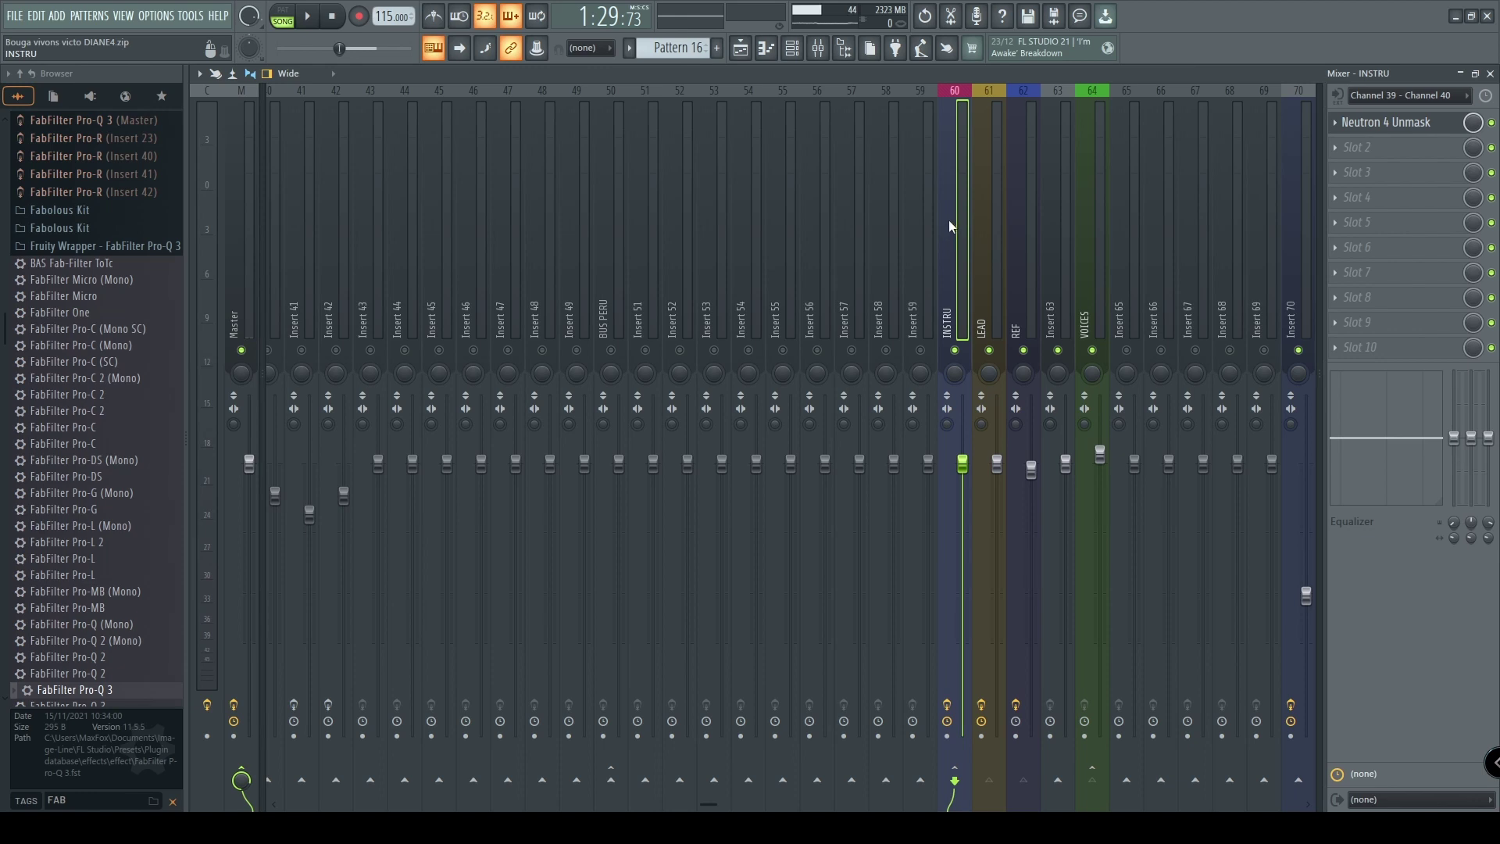
{"action": "left_click", "coordinate": [1373, 126]}
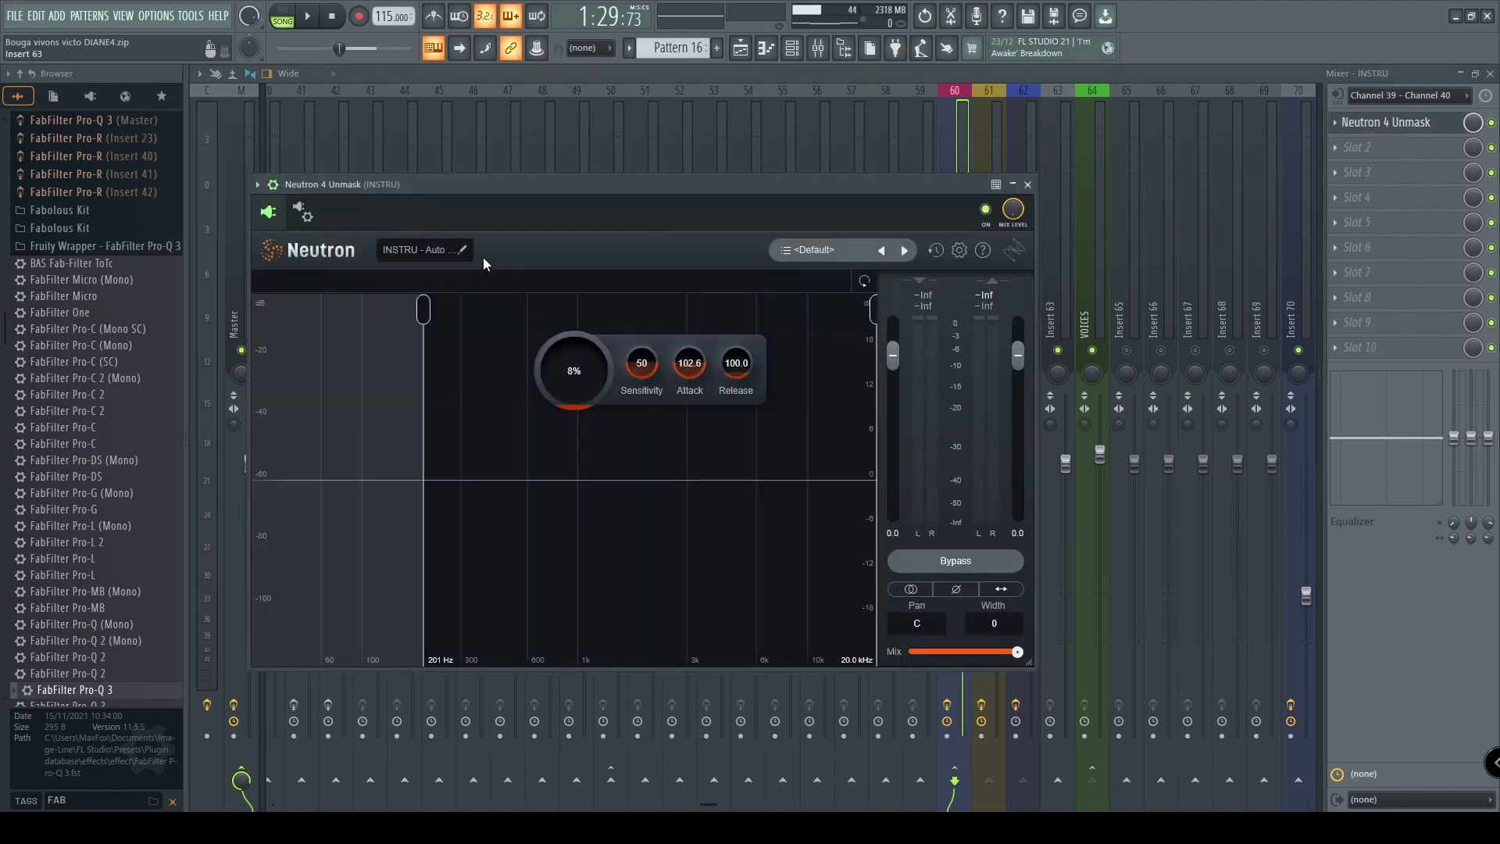
{"action": "left_click", "coordinate": [304, 221]}
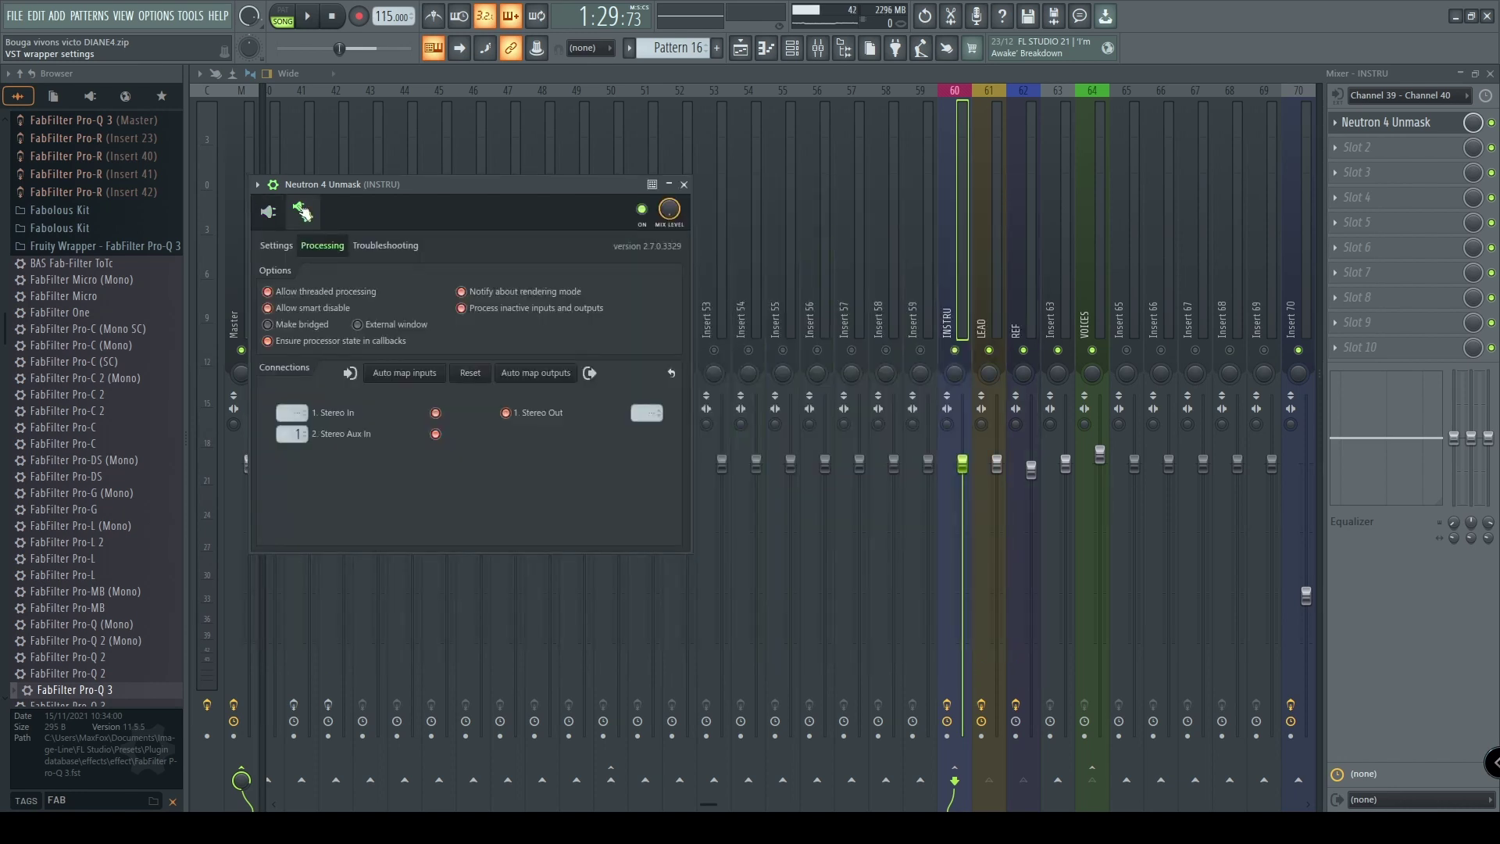
{"action": "left_click", "coordinate": [276, 245]}
{"action": "left_click", "coordinate": [322, 246]}
{"action": "left_click", "coordinate": [297, 436]}
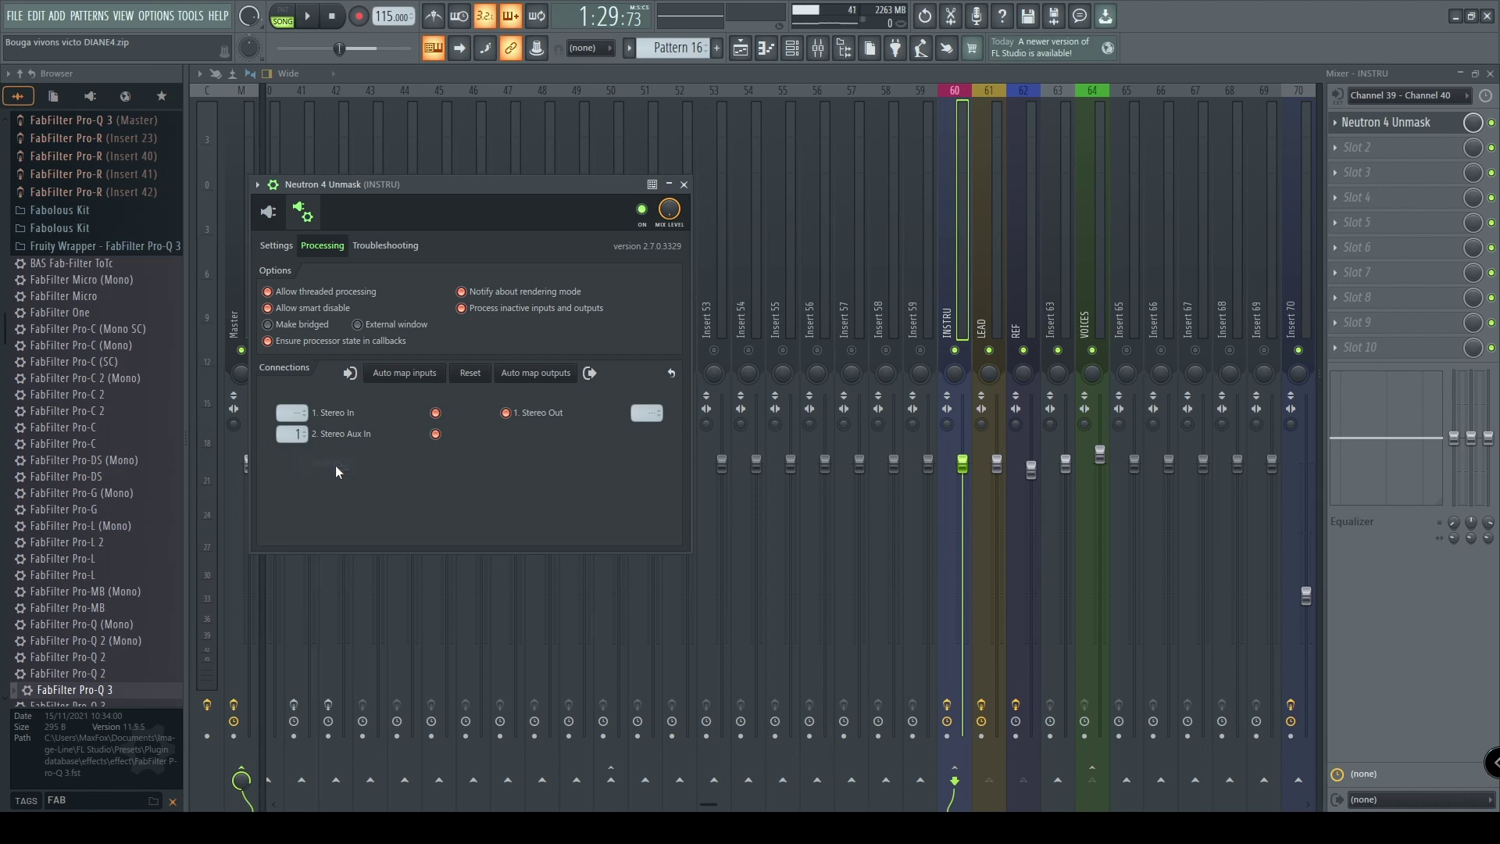
{"action": "left_click", "coordinate": [291, 434]}
{"action": "left_click", "coordinate": [437, 435]}
{"action": "left_click", "coordinate": [436, 435]}
{"action": "left_click", "coordinate": [285, 434]}
{"action": "left_click", "coordinate": [293, 459]}
- Raise the Neutron Unmask amount to about 9% during playback, then stop the song and close the plugin
{"action": "left_click", "coordinate": [266, 223]}
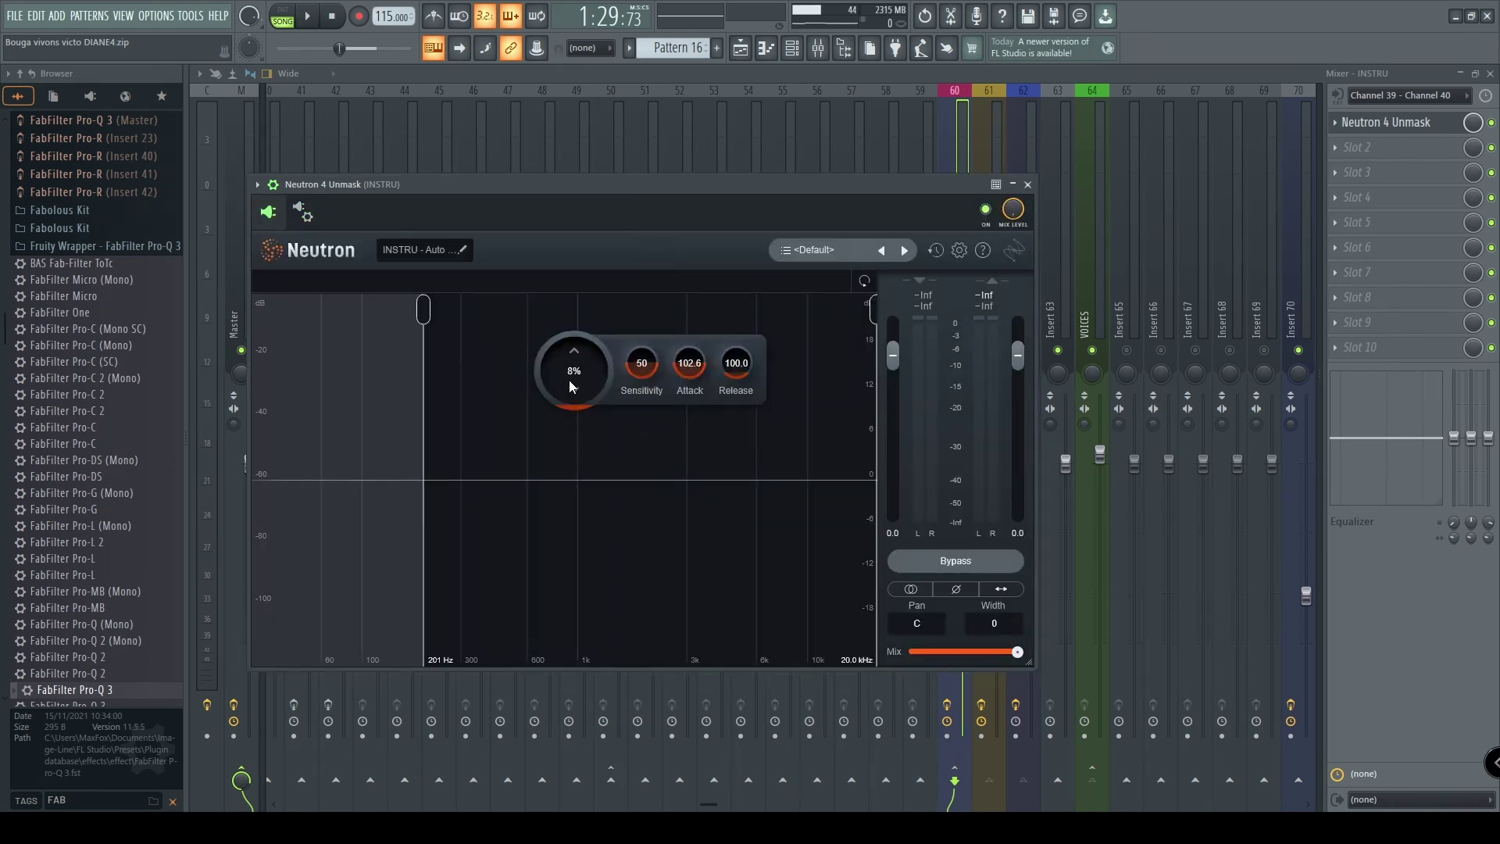
{"action": "key", "text": "space"}
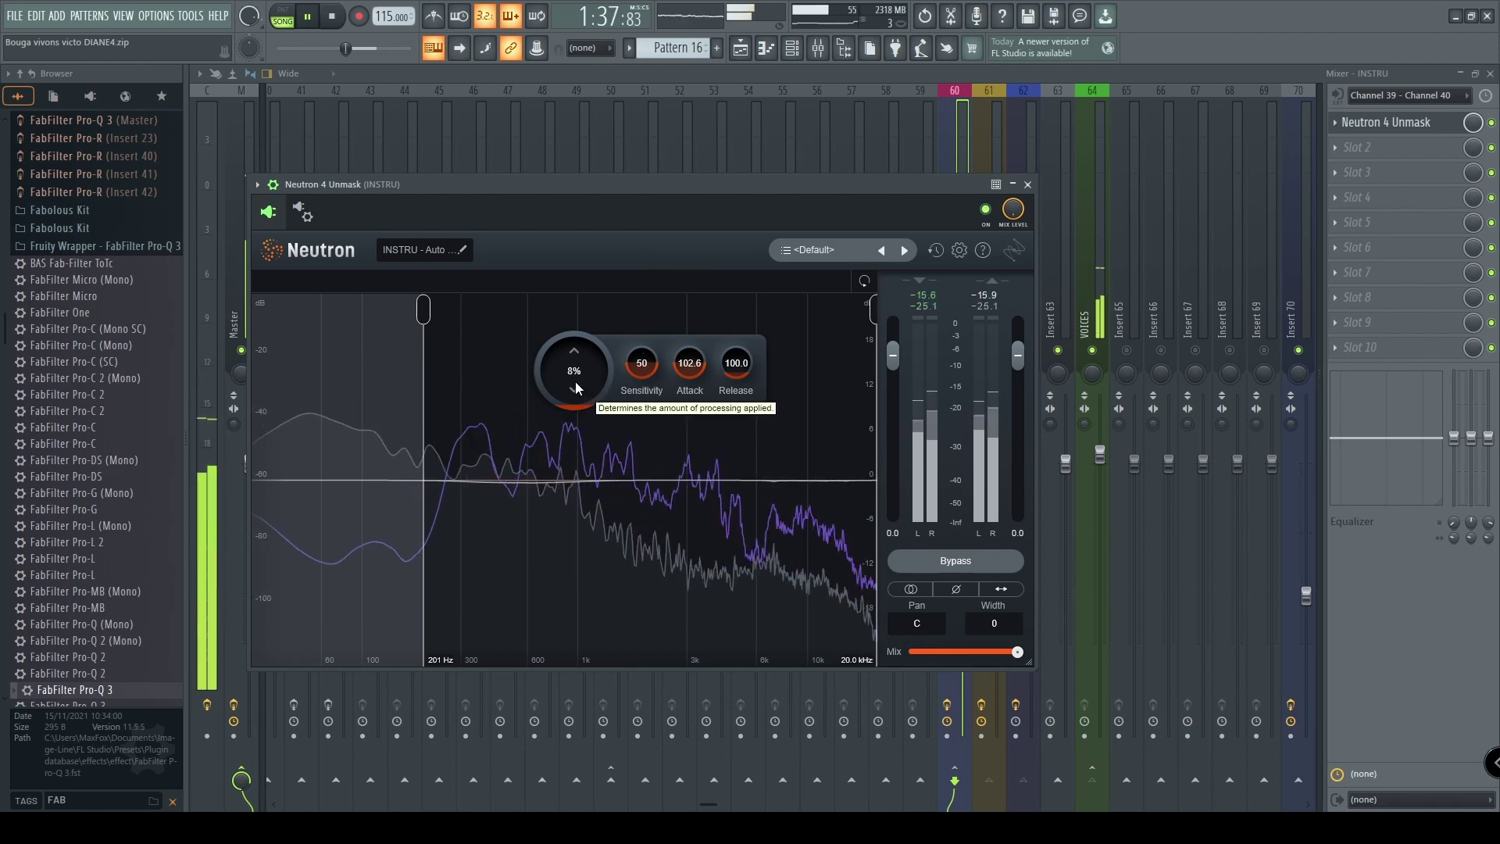
{"action": "mouse_move", "coordinate": [575, 381]}
{"action": "left_mouse_down"}
{"action": "mouse_move", "coordinate": [576, 311]}
{"action": "mouse_move", "coordinate": [573, 382]}
{"action": "left_mouse_up"}
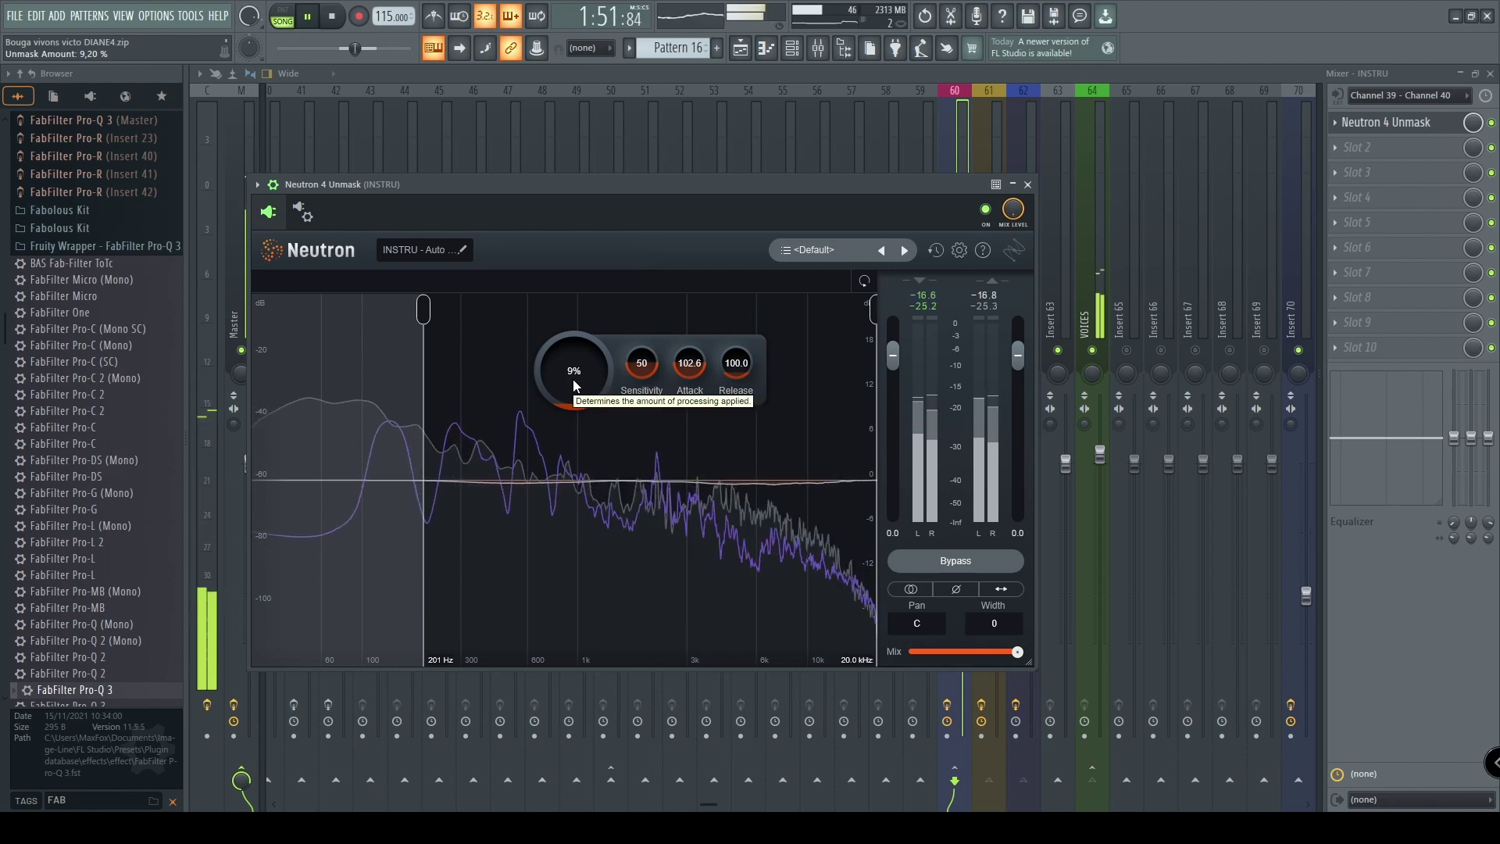
{"action": "key", "text": "space"}
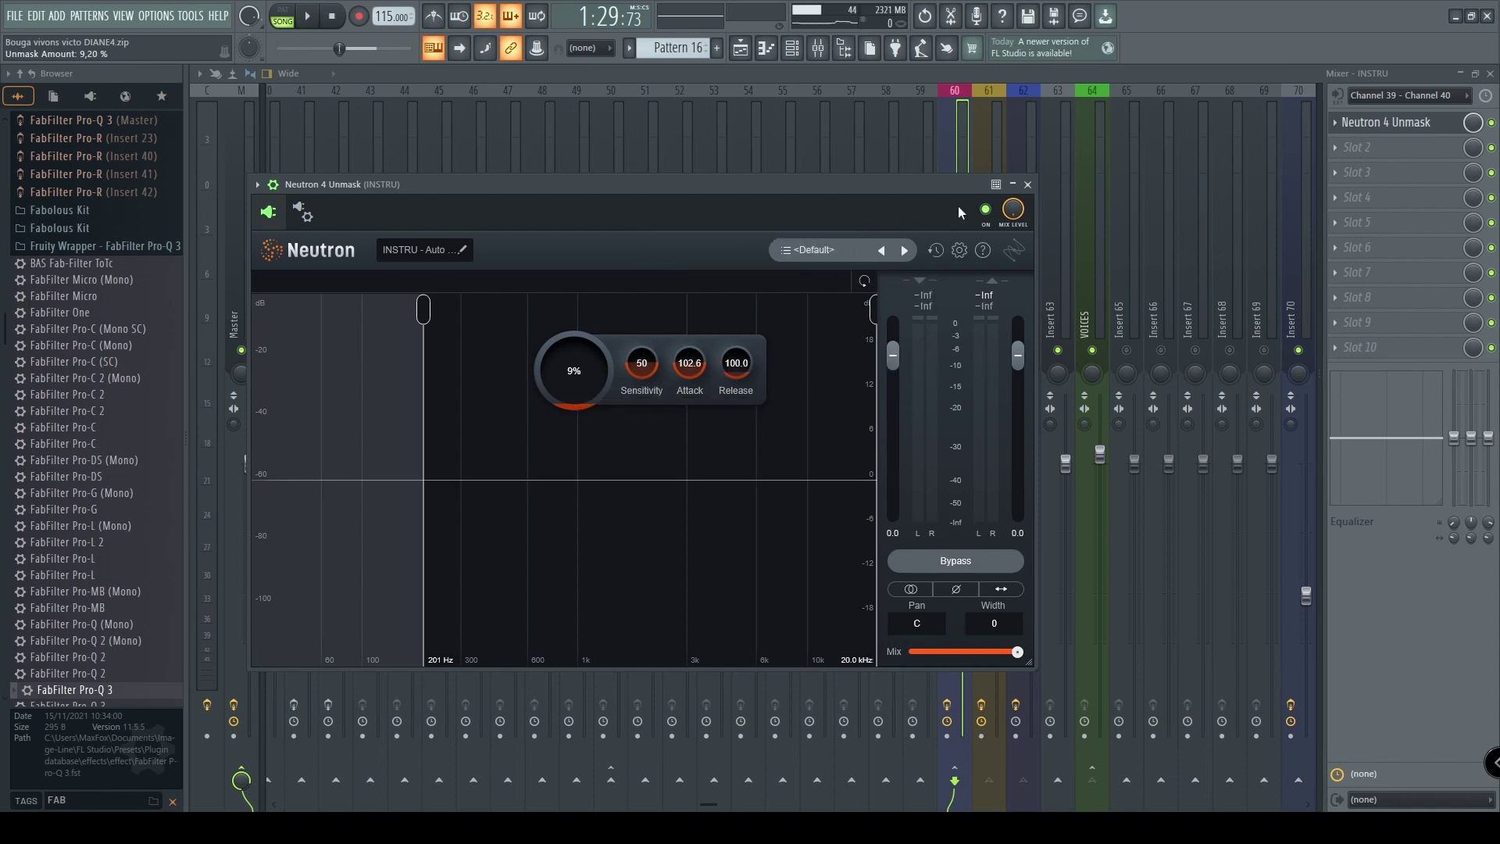
{"action": "left_click", "coordinate": [1027, 184]}
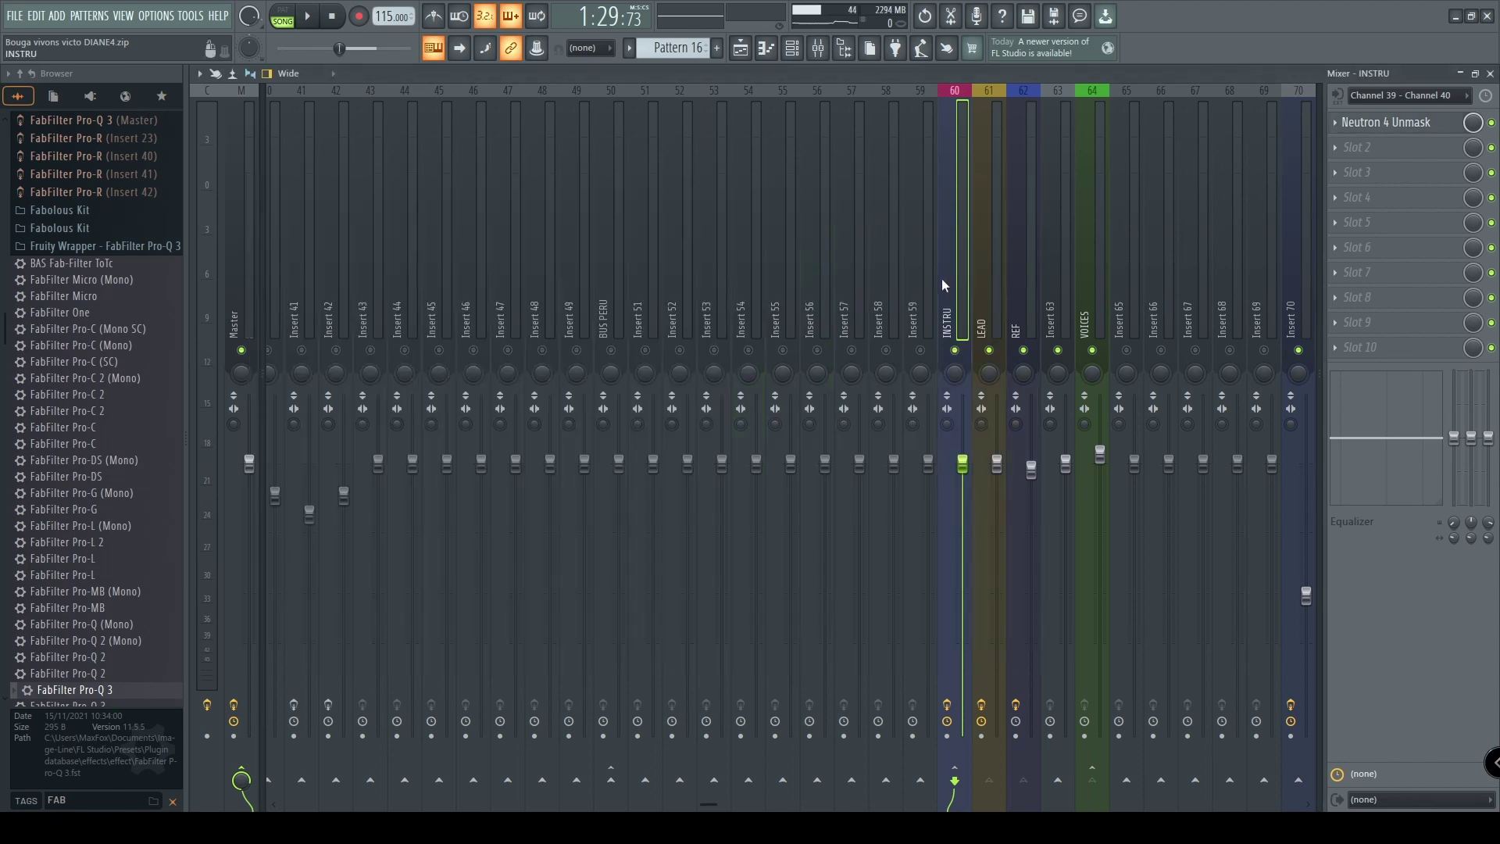
- Delete Neutron 4 Unmask from the first effect slot of the INSTRU track
{"action": "left_click_drag", "start_coordinate": [717, 807], "coordinate": [743, 803]}
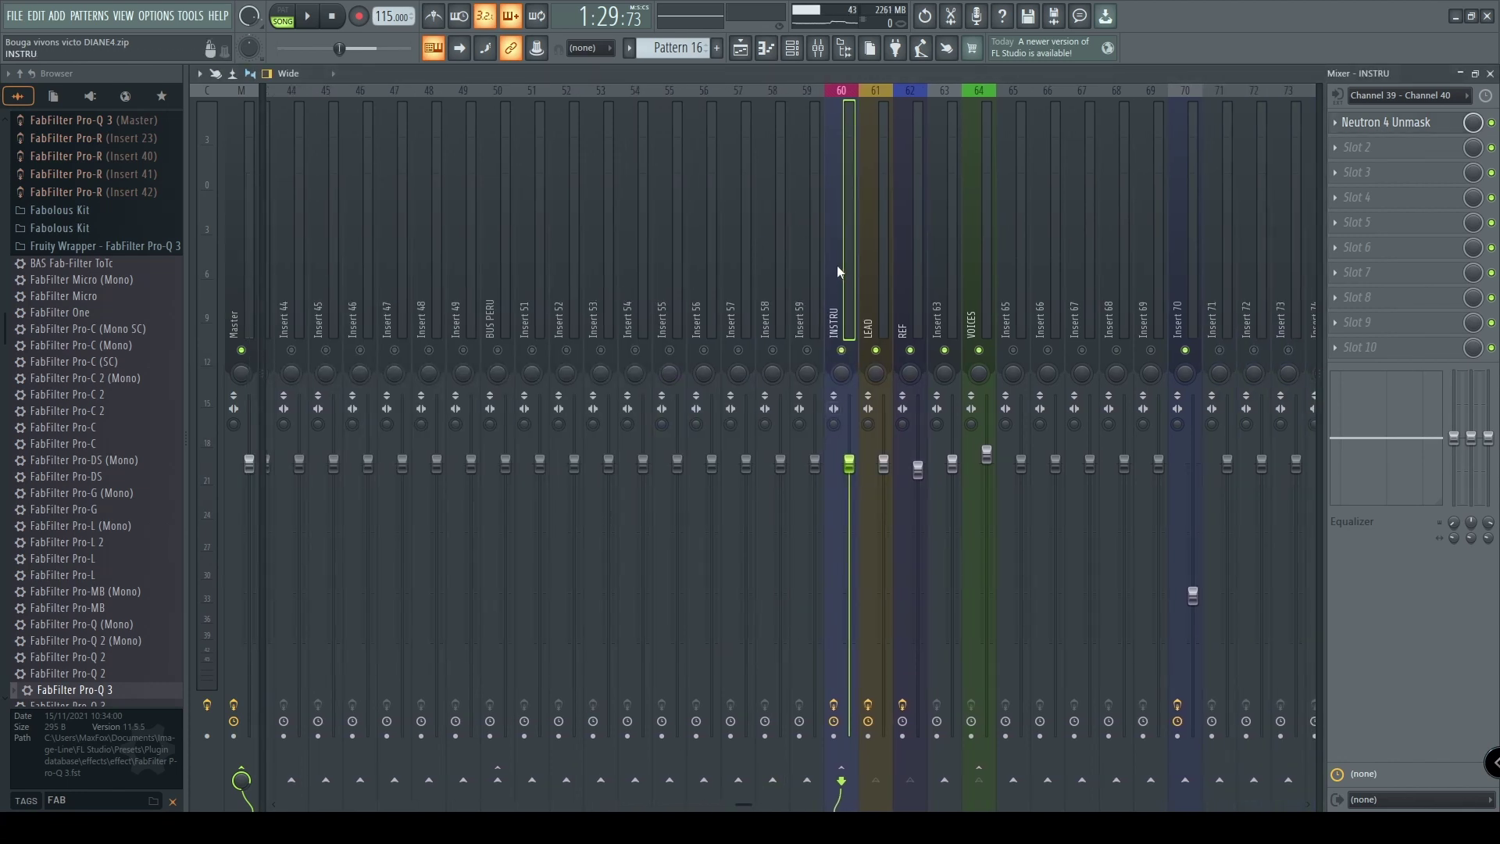
{"action": "left_click", "coordinate": [967, 269]}
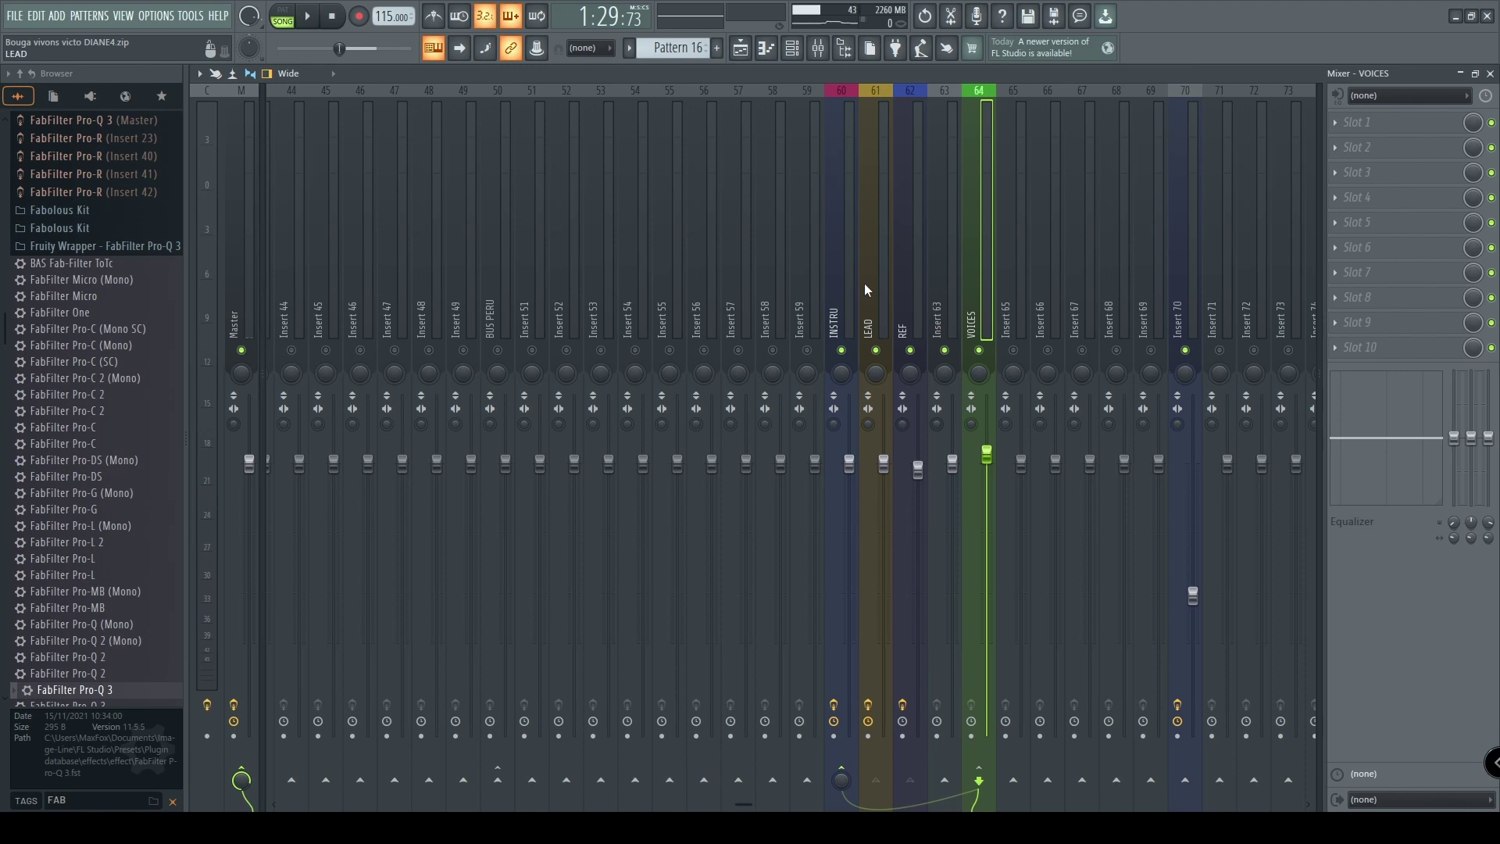
{"action": "left_click", "coordinate": [840, 289]}
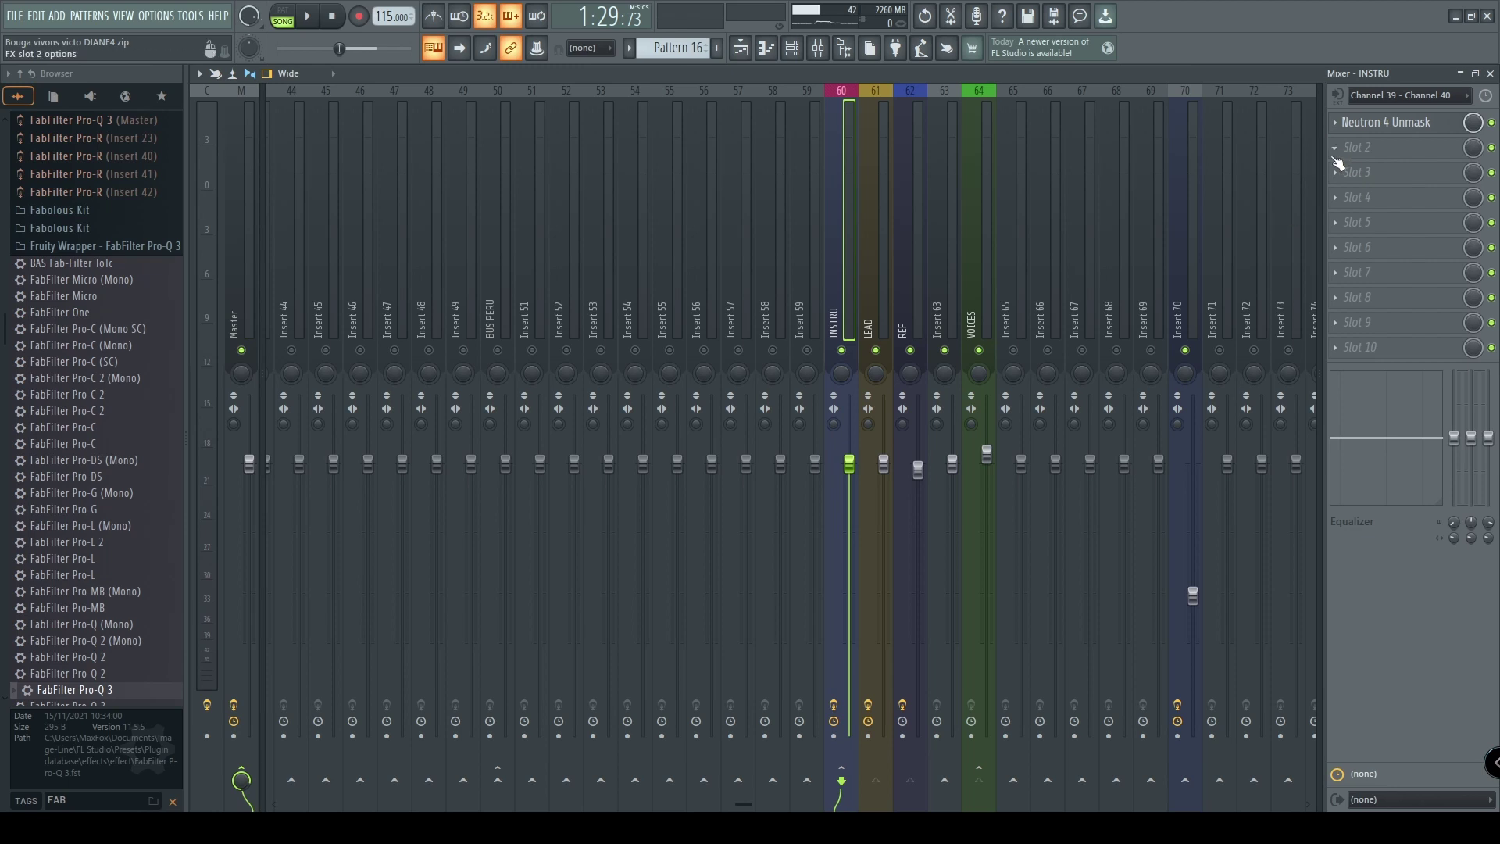
{"action": "left_click", "coordinate": [1336, 124]}
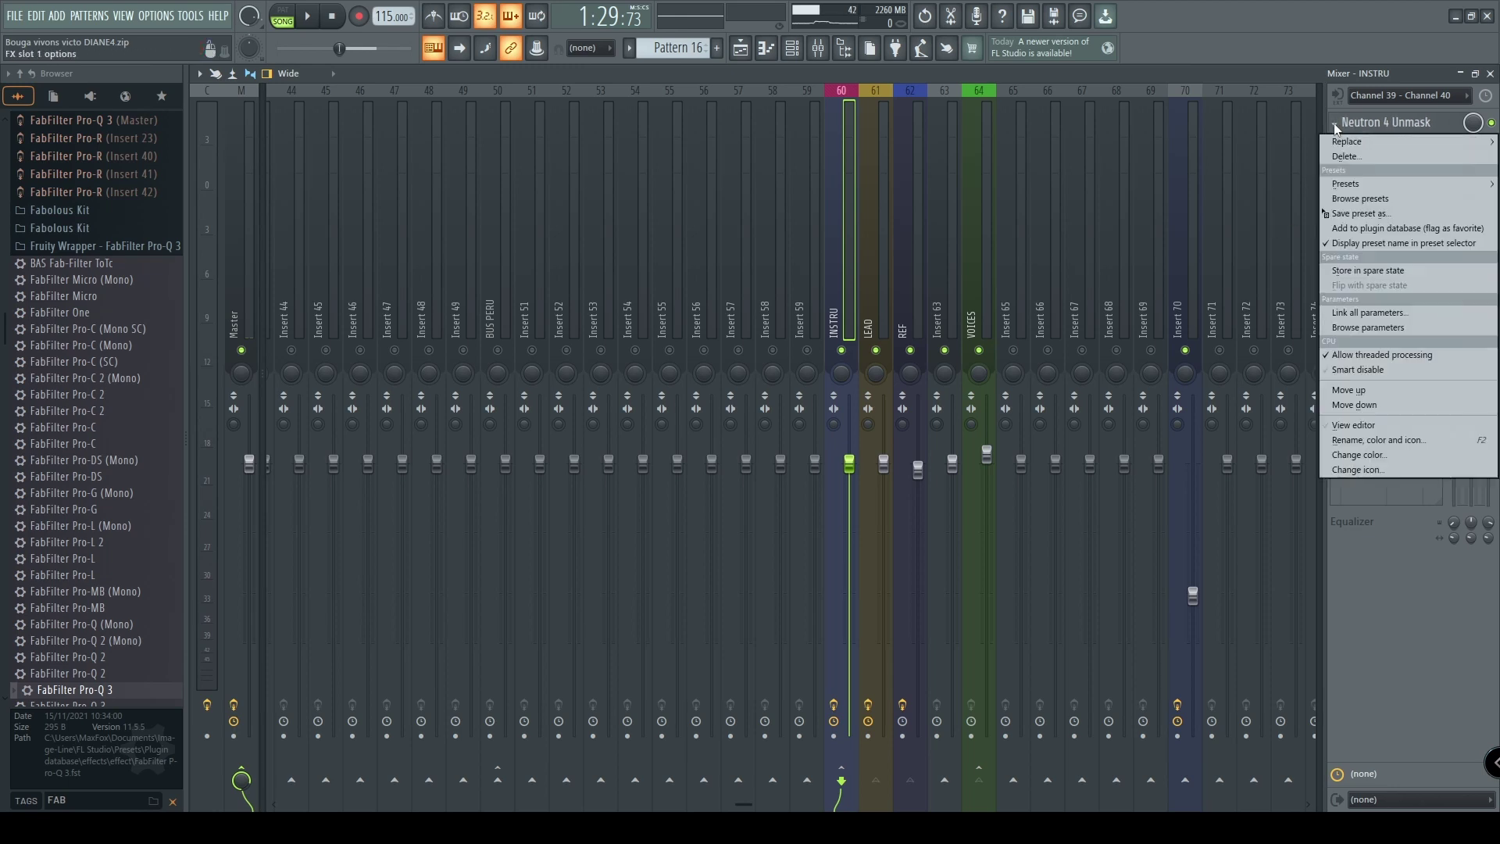
{"action": "left_click", "coordinate": [1342, 155]}
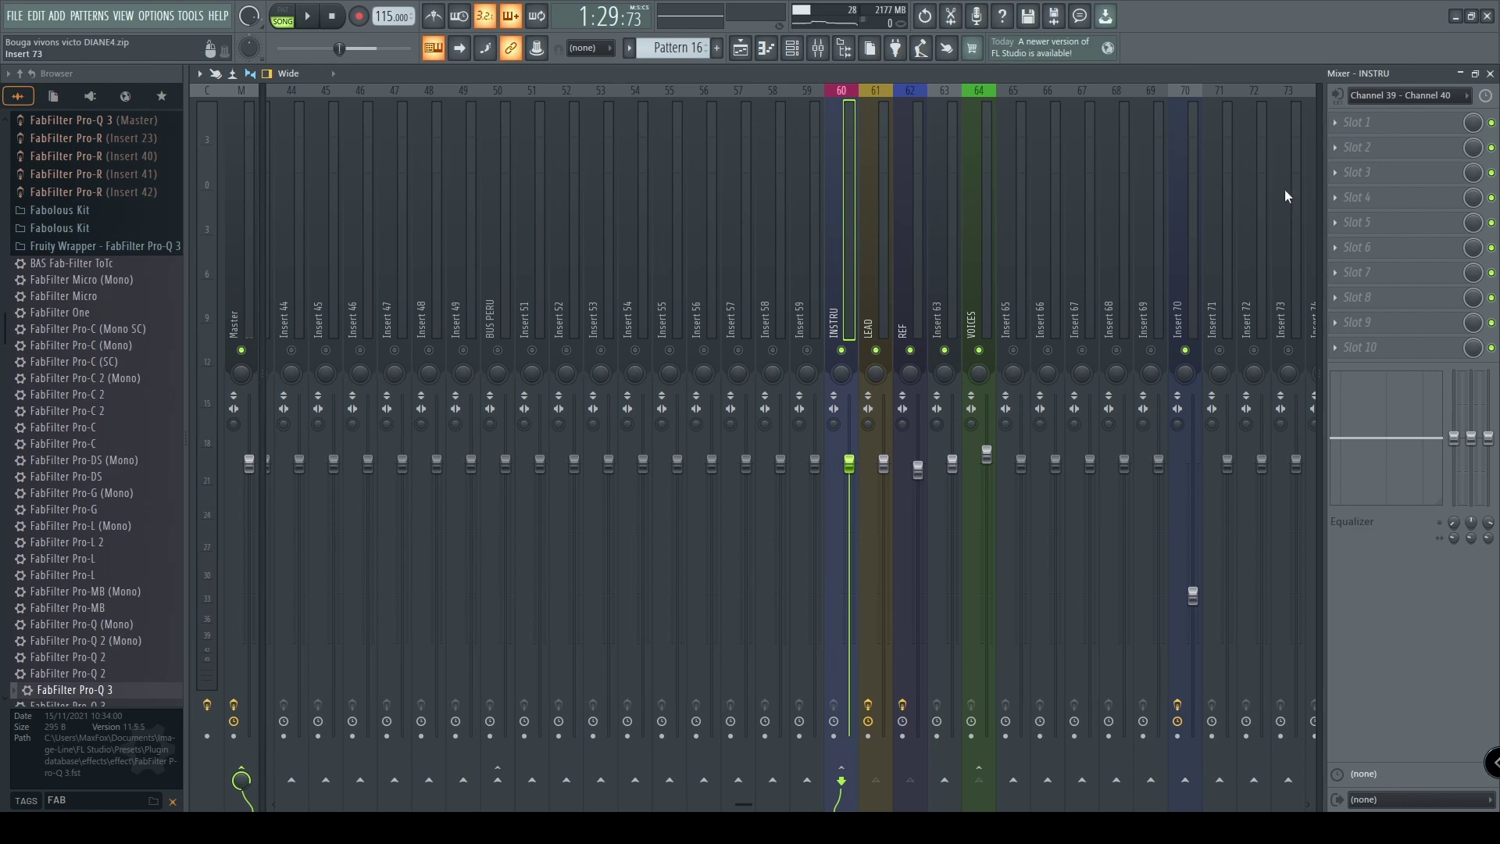
- Load FabFilter Pro-Q 3 into the first effect slot of the INSTRU track and close its window
{"action": "left_click", "coordinate": [1339, 126]}
{"action": "mouse_move", "coordinate": [1343, 142]}
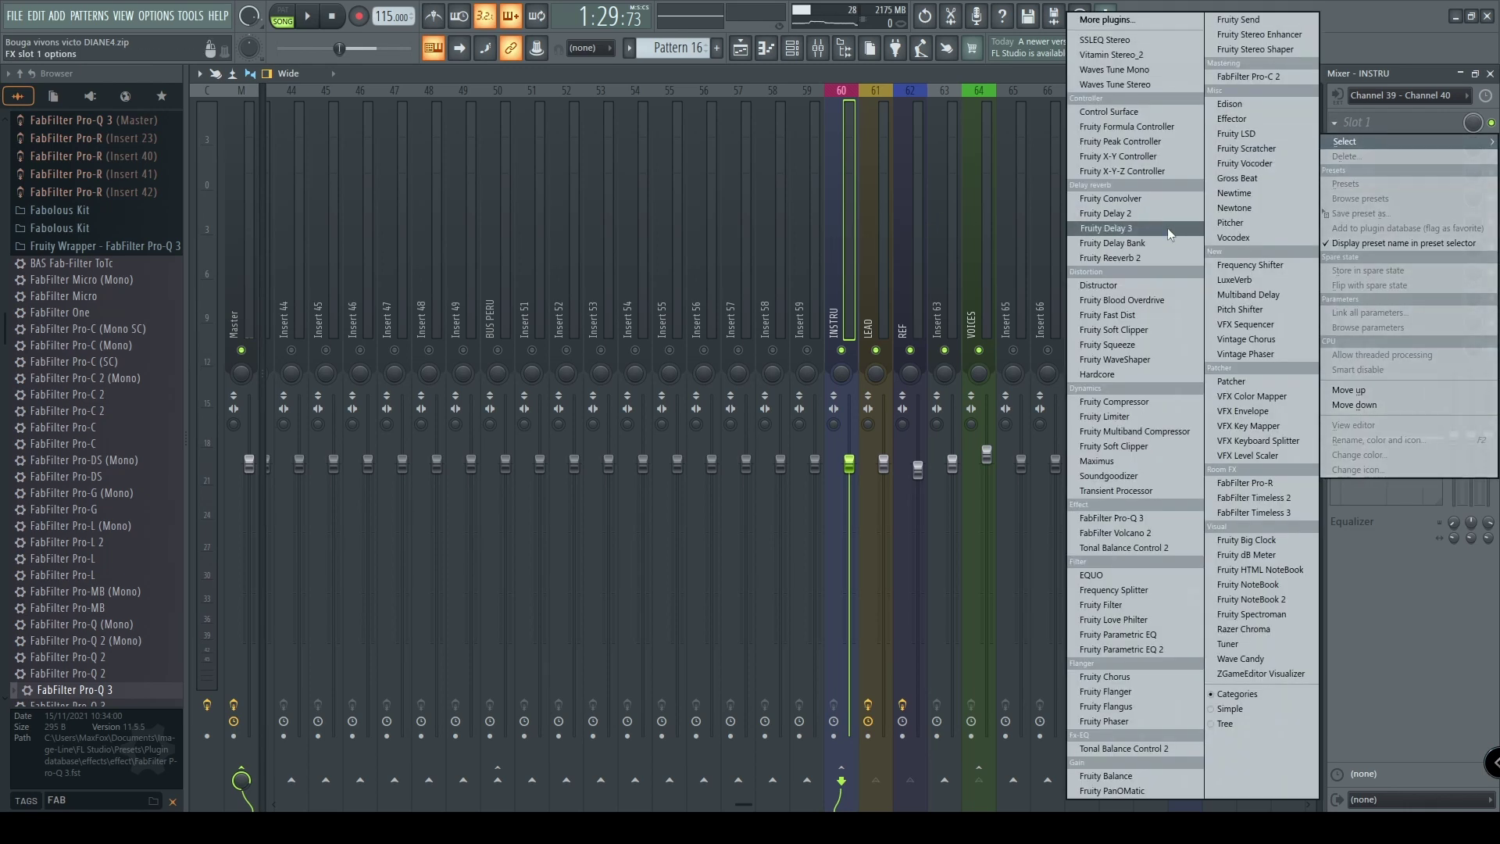
{"action": "left_click", "coordinate": [1158, 520]}
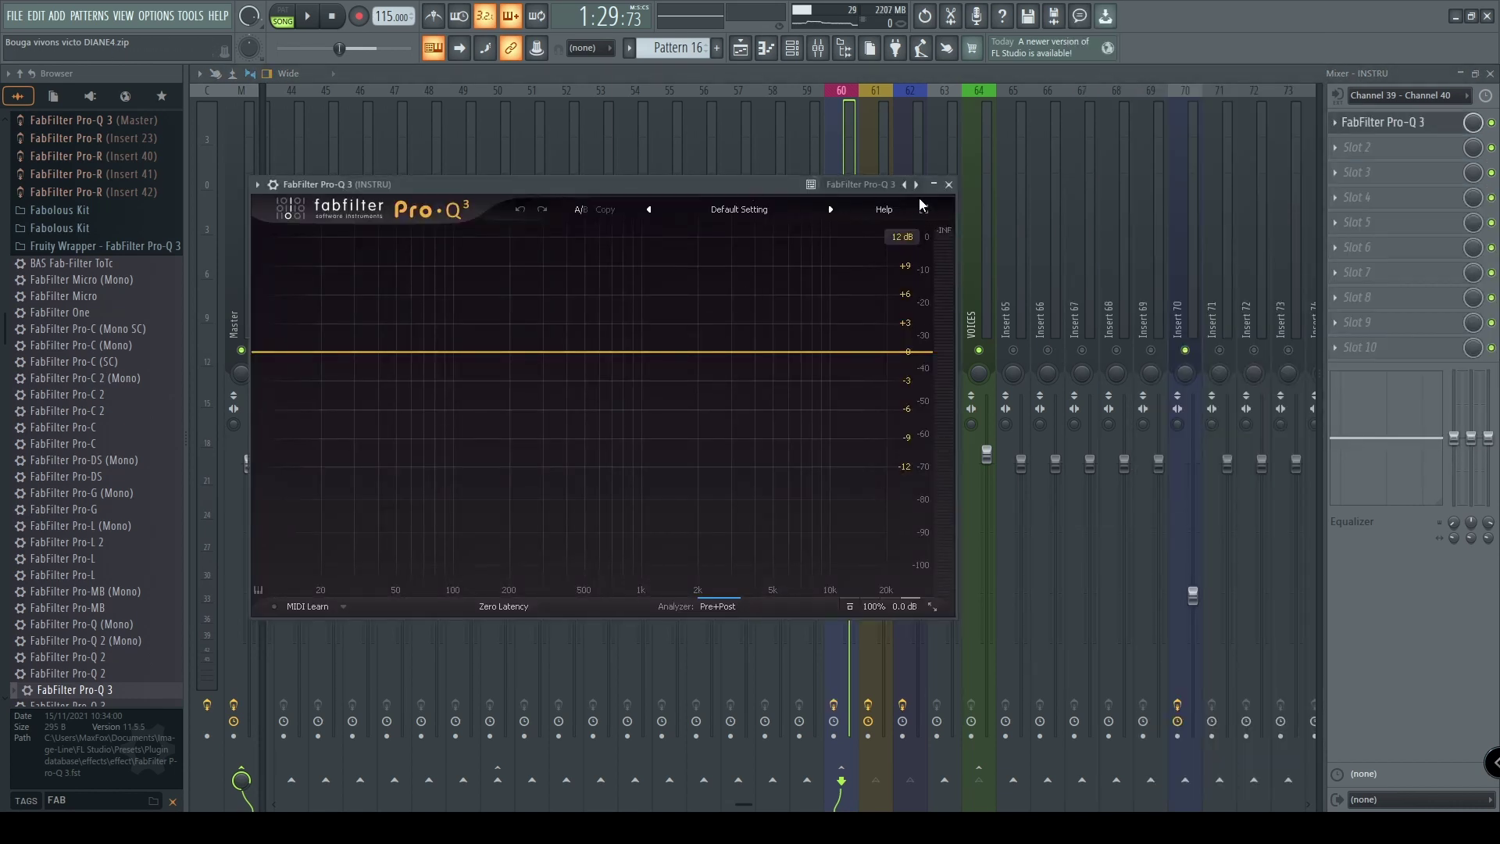
{"action": "left_click", "coordinate": [948, 184]}
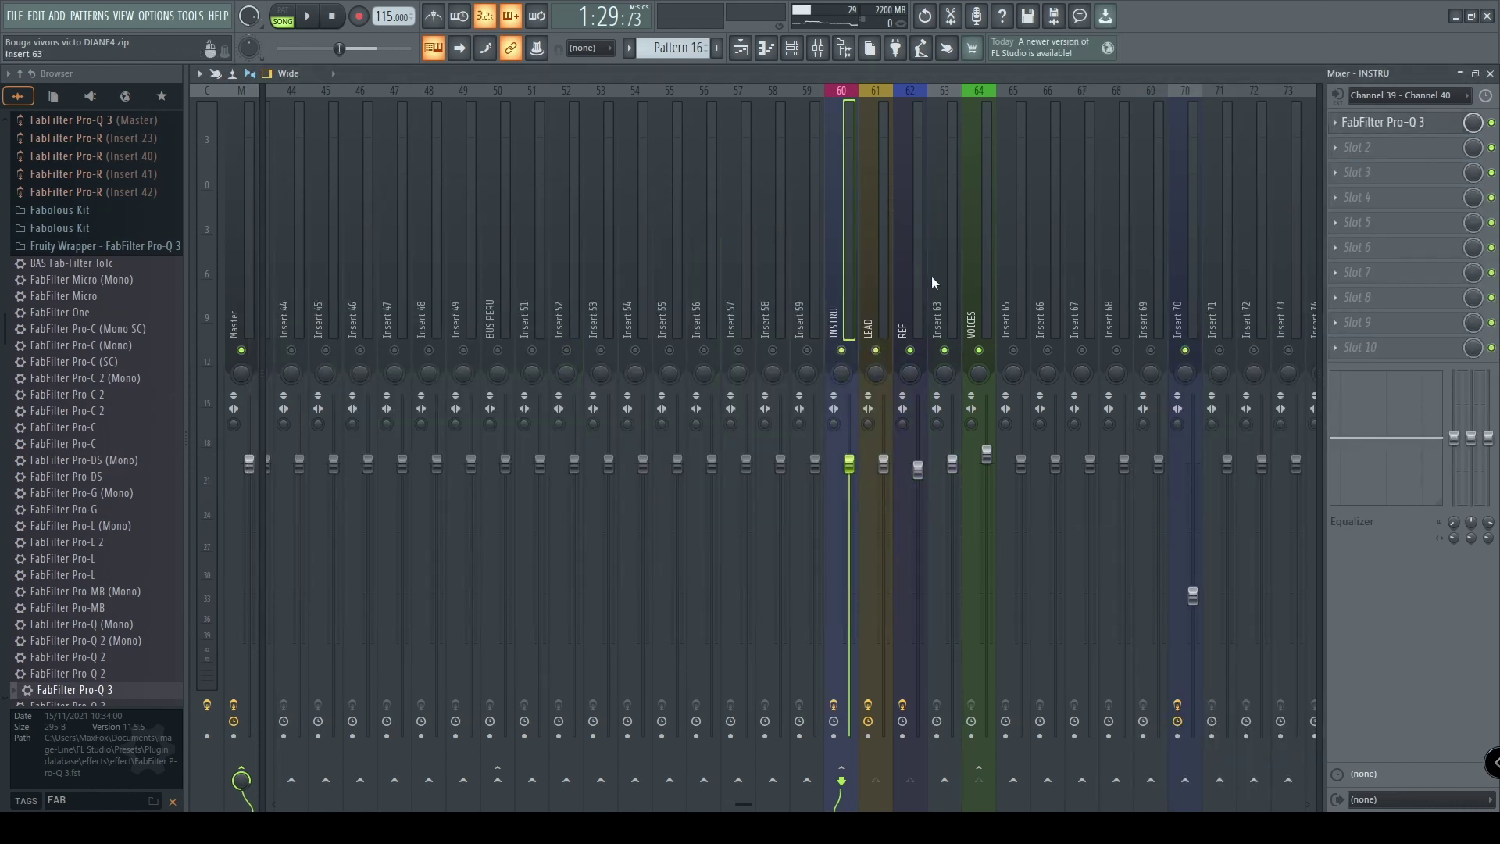
- Load FabFilter Pro-Q 3 into the first effect slot of the VOICES track and close its window
{"action": "left_click", "coordinate": [974, 263]}
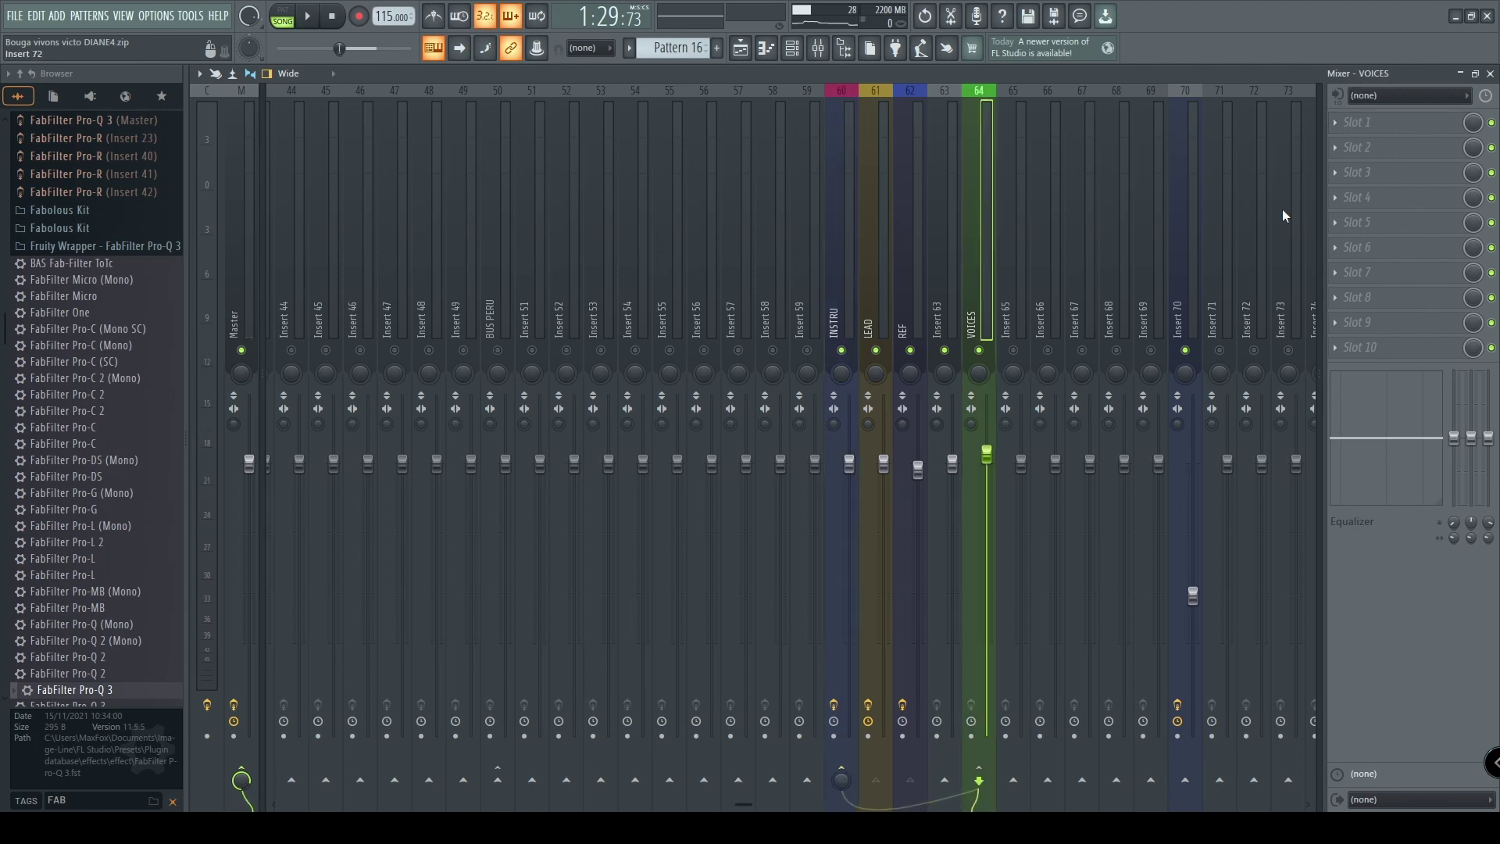
{"action": "left_click", "coordinate": [1346, 129]}
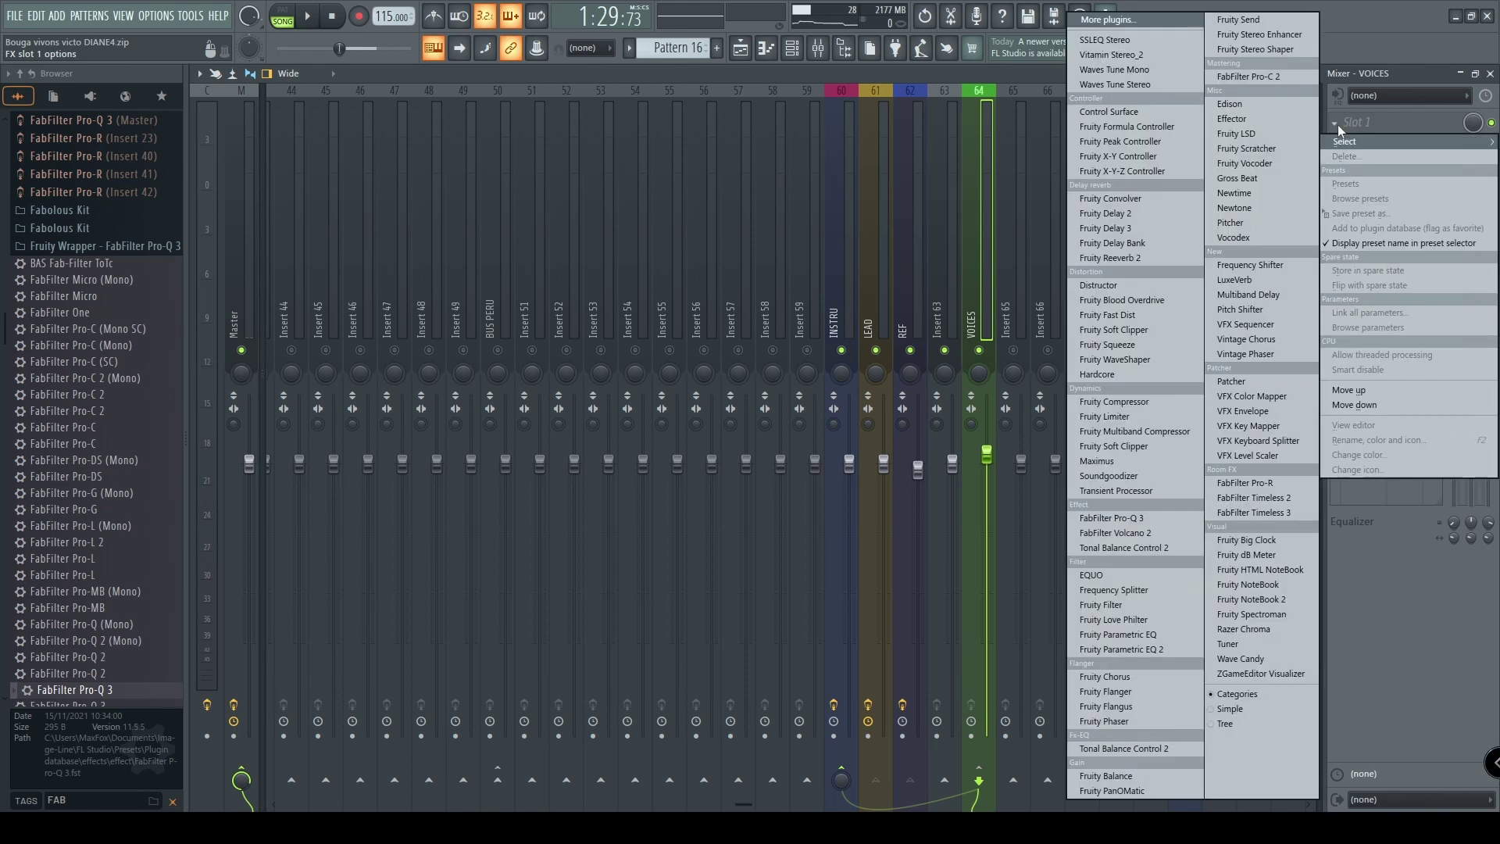
{"action": "left_click", "coordinate": [1174, 519]}
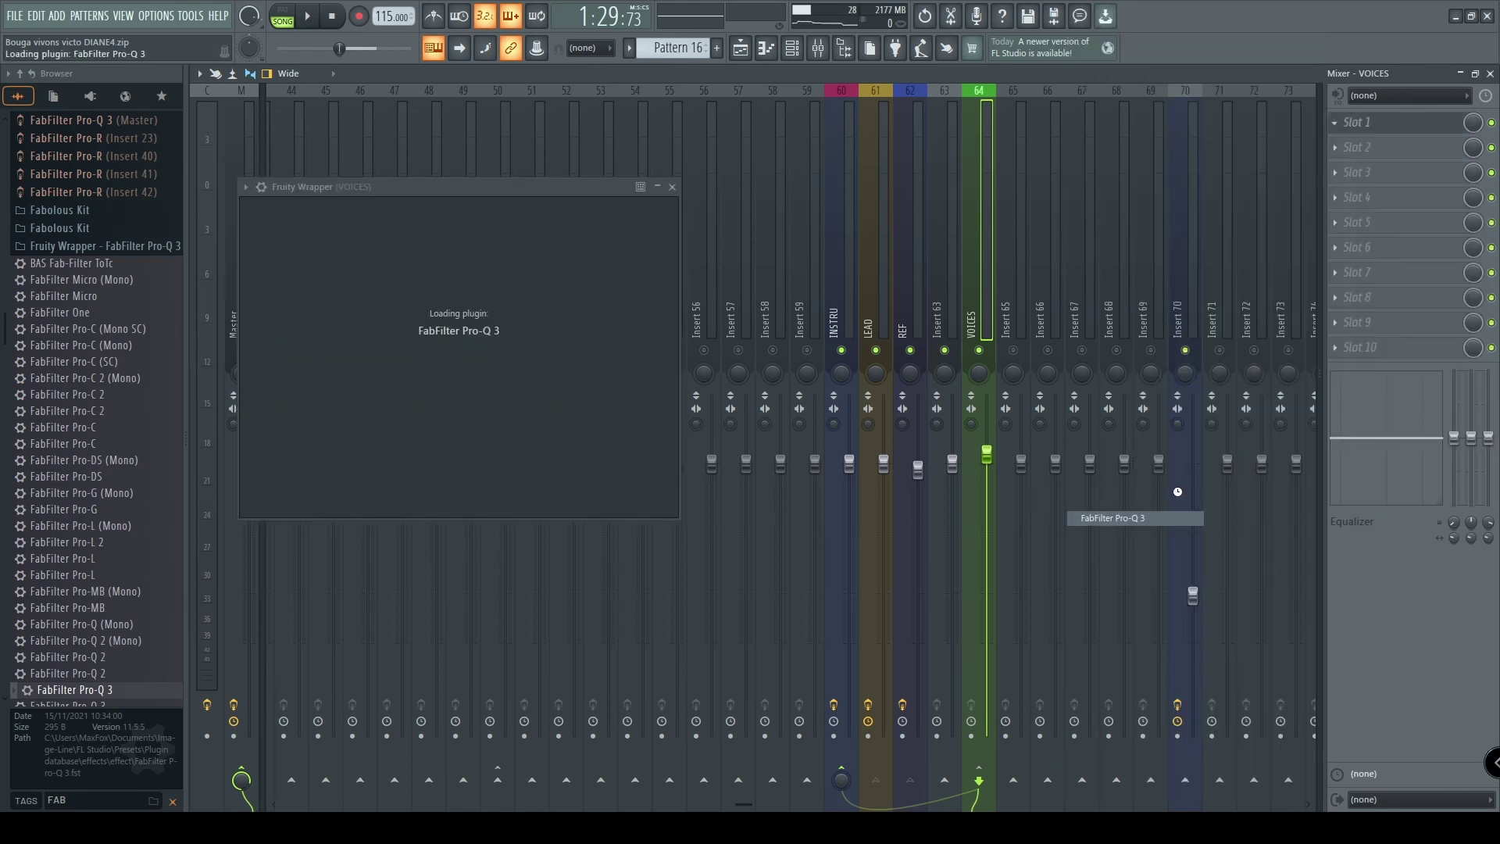
{"action": "left_click", "coordinate": [937, 187]}
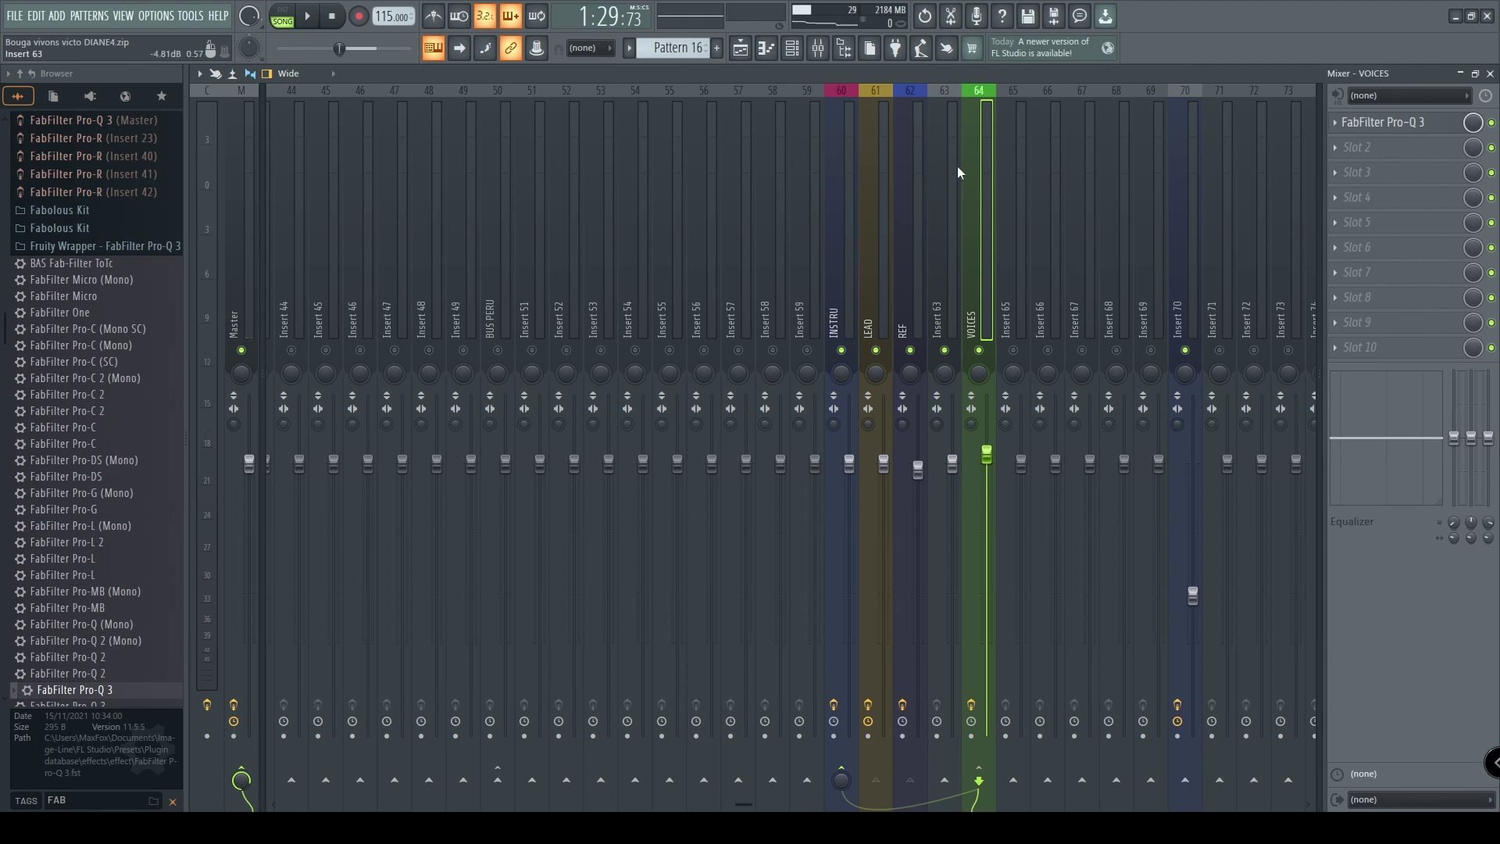
- Rename the Pro-Q 3 instance on the INSTRU track to INSTRU in its analyzer settings
{"action": "left_click", "coordinate": [834, 260]}
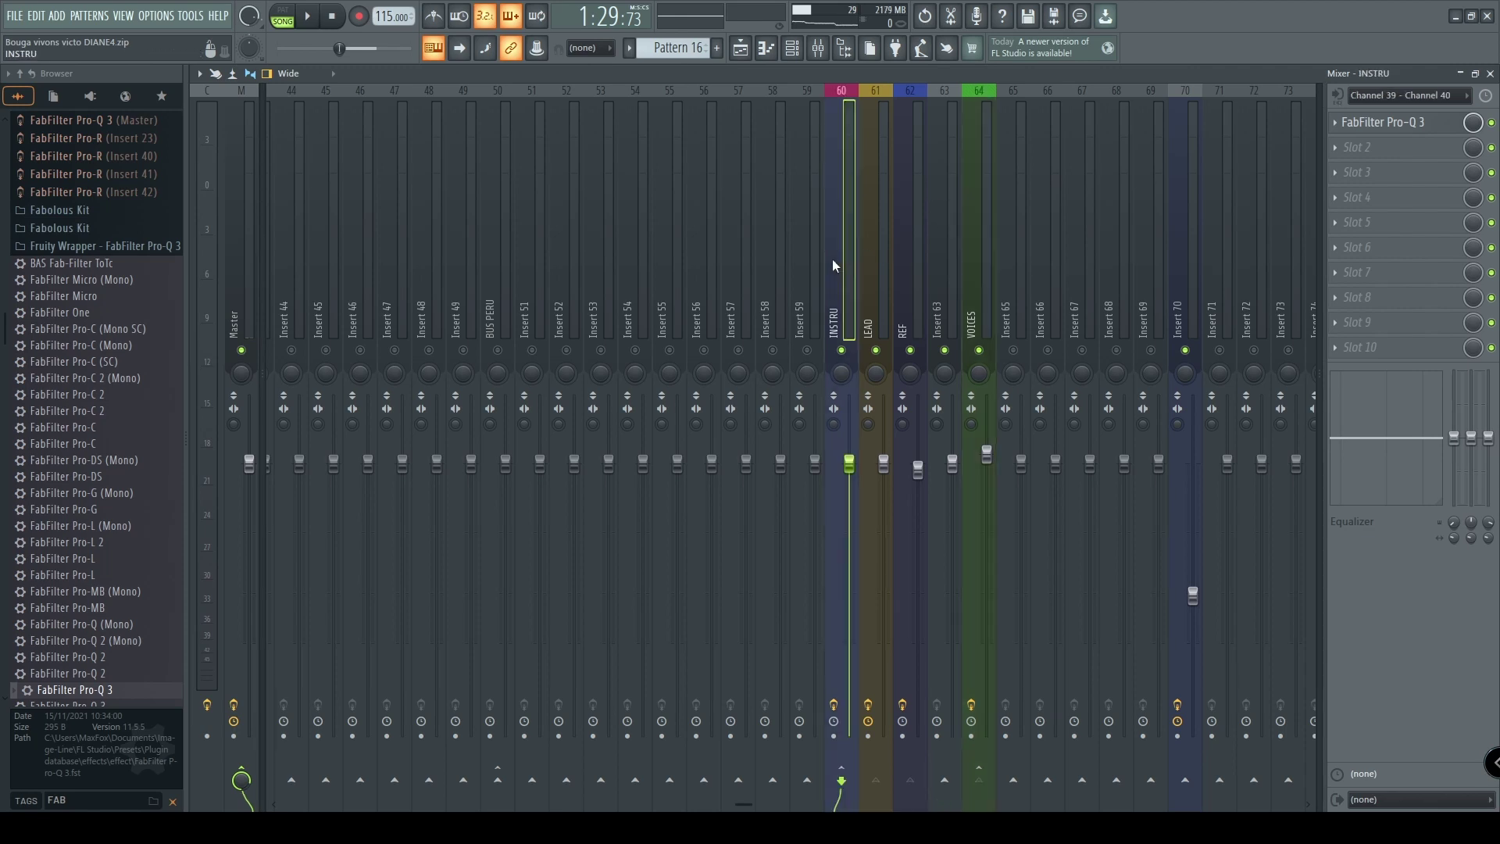
{"action": "left_click", "coordinate": [1397, 127]}
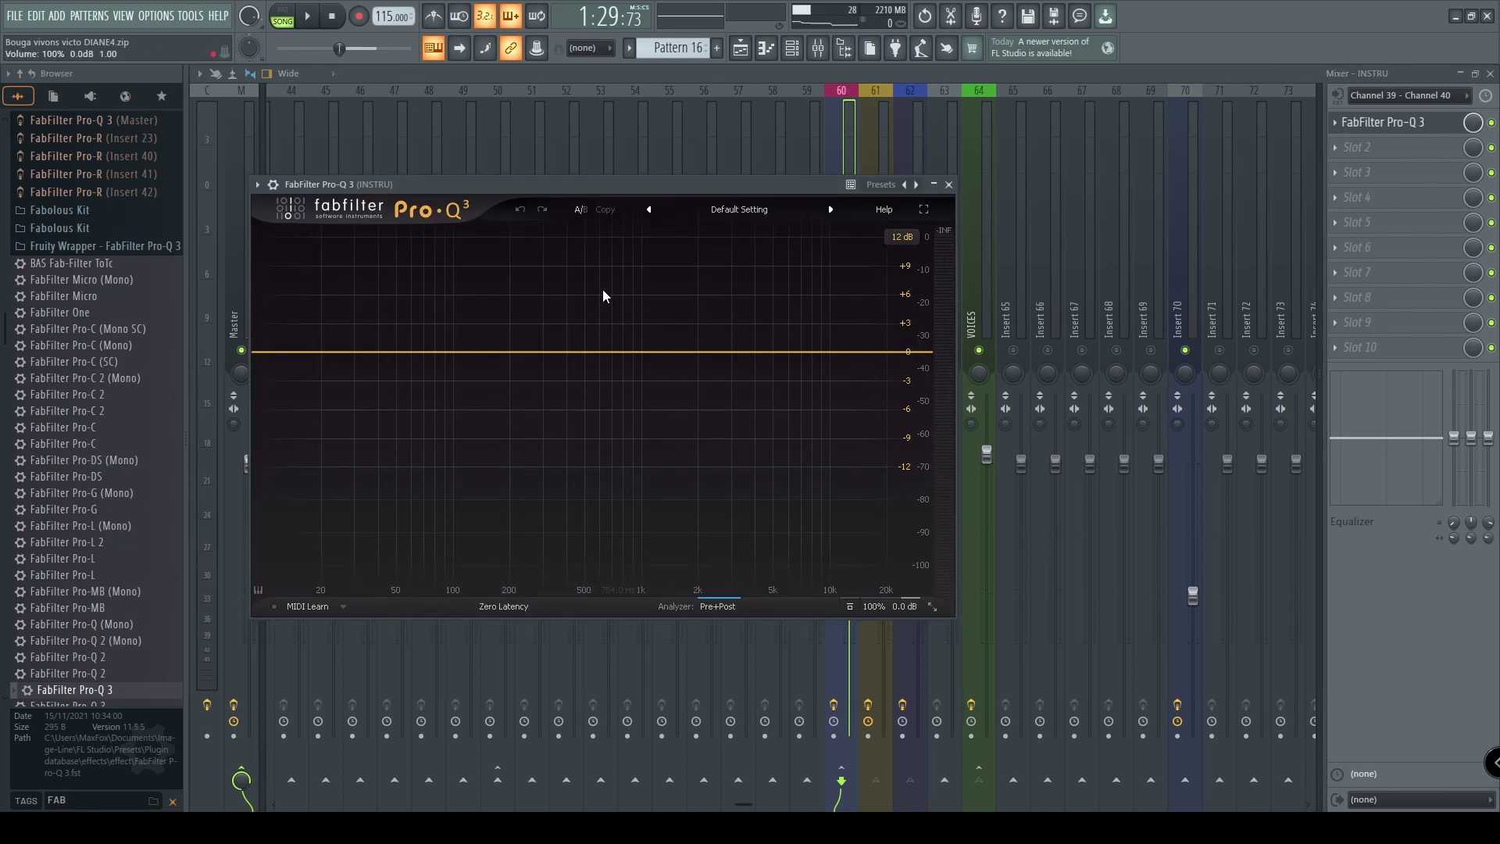
{"action": "left_click", "coordinate": [707, 606]}
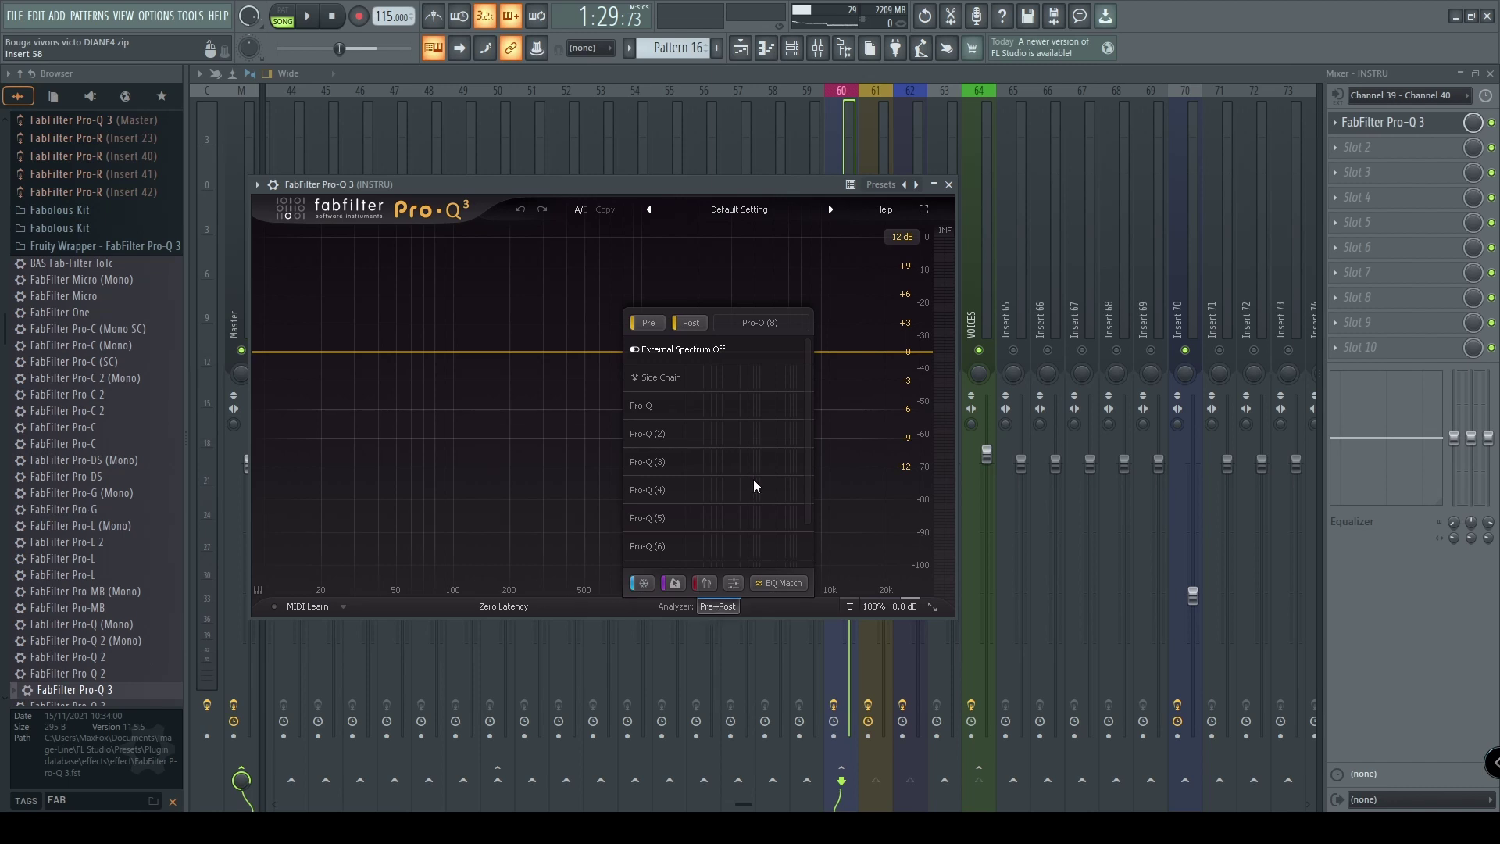
{"action": "left_click", "coordinate": [767, 323]}
{"action": "left_click", "coordinate": [796, 326]}
{"action": "key", "text": "BackSpace"}
{"action": "key", "text": "BackSpace"}
{"action": "type", "text": "INSTRU"}
{"action": "key", "text": "Return"}
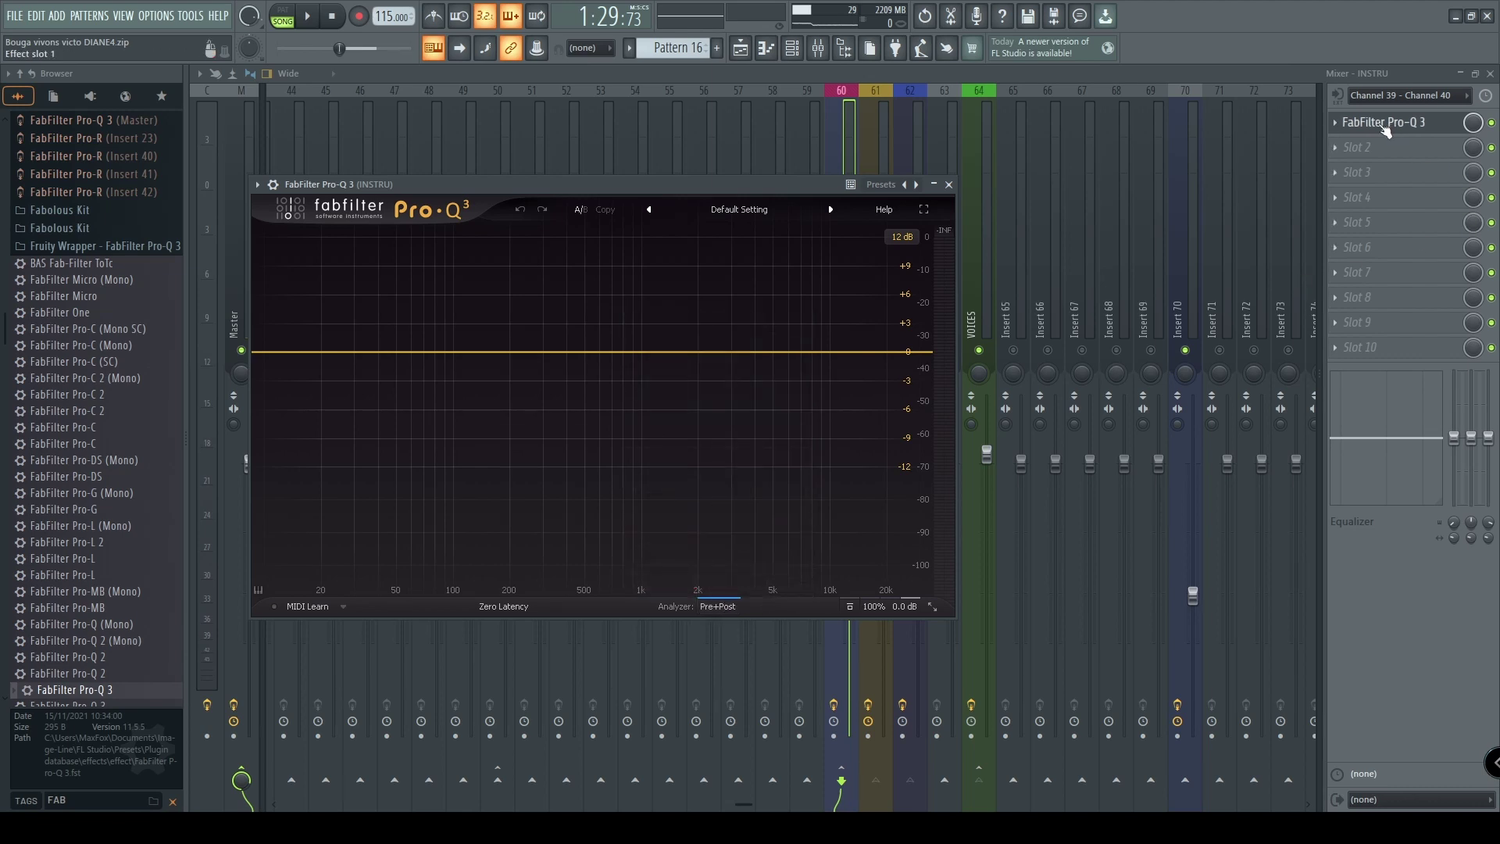
- Rename the Pro-Q 3 instance on the VOICES track to Pro-Q VOICES in its analyzer settings and close its window
{"action": "left_click", "coordinate": [970, 242]}
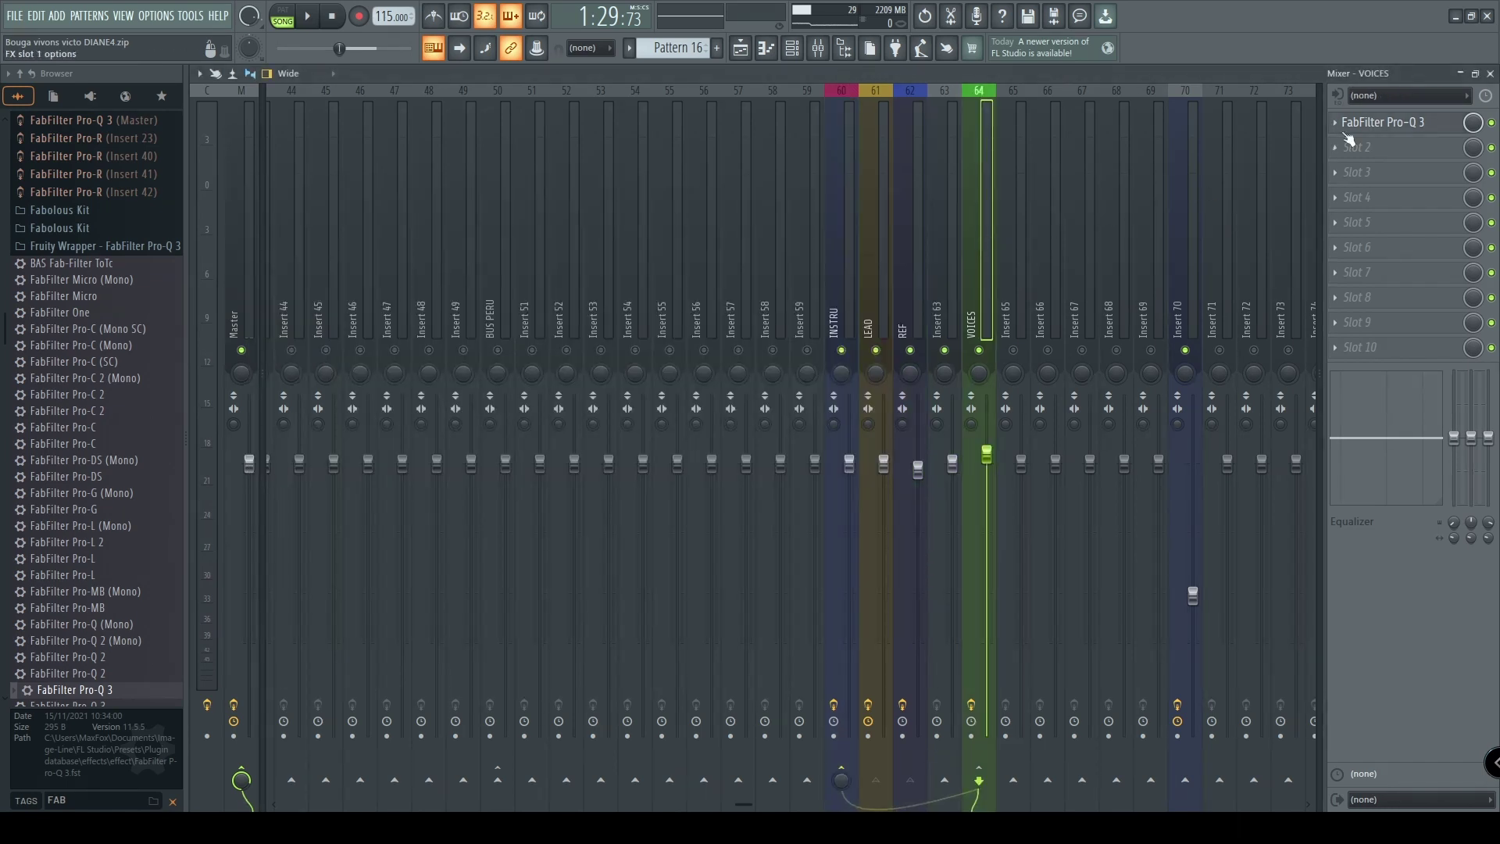
{"action": "left_click", "coordinate": [1386, 124]}
{"action": "left_click", "coordinate": [709, 609]}
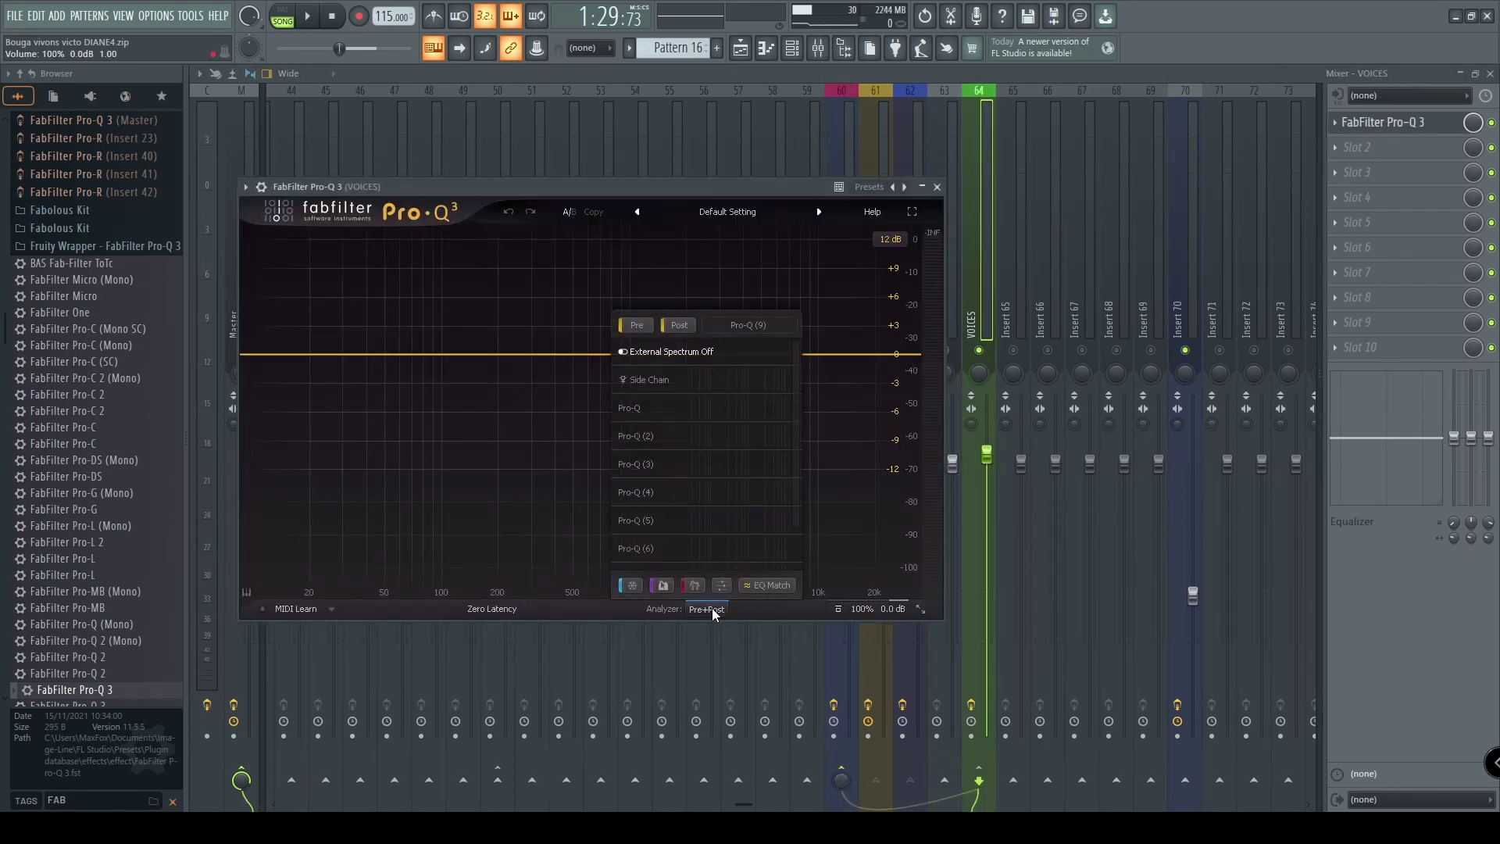
{"action": "left_click", "coordinate": [757, 329]}
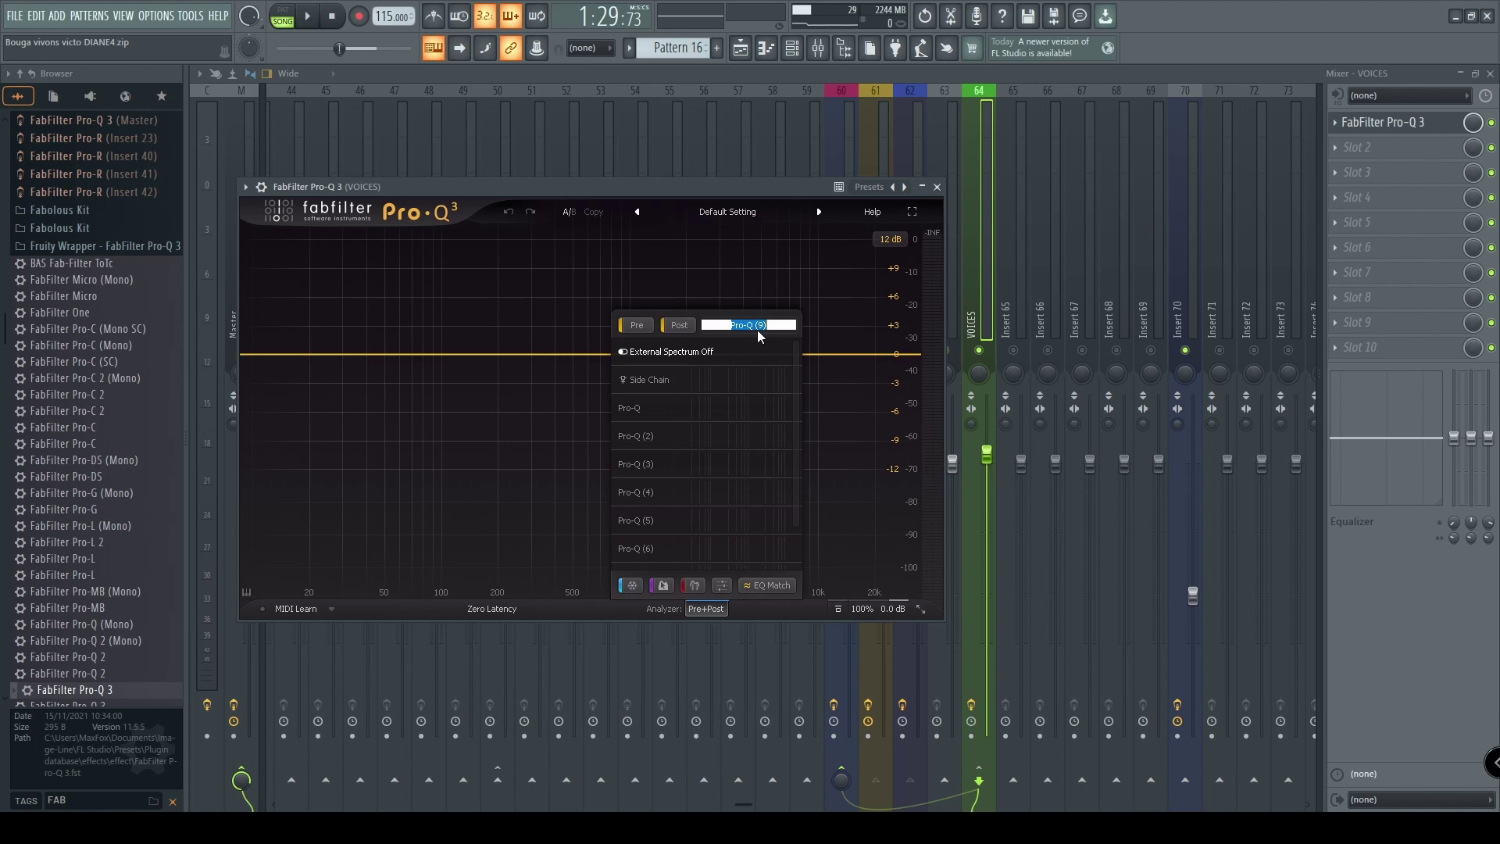
{"action": "left_click", "coordinate": [771, 324]}
{"action": "key", "text": "BackSpace"}
{"action": "key", "text": "BackSpace"}
{"action": "type", "text": "VOICES"}
{"action": "key", "text": "Return"}
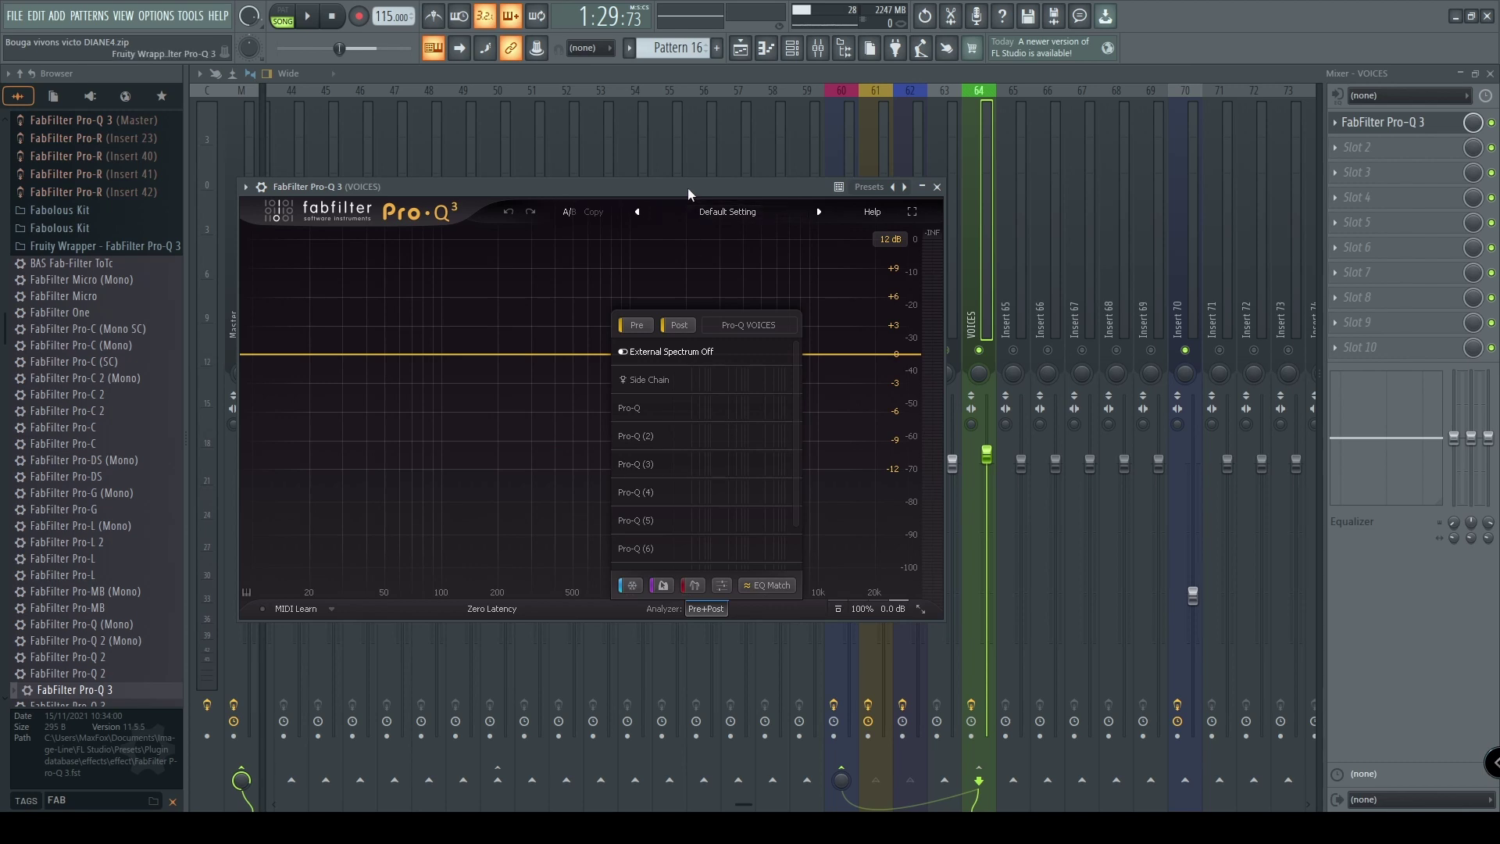
{"action": "left_click", "coordinate": [707, 606]}
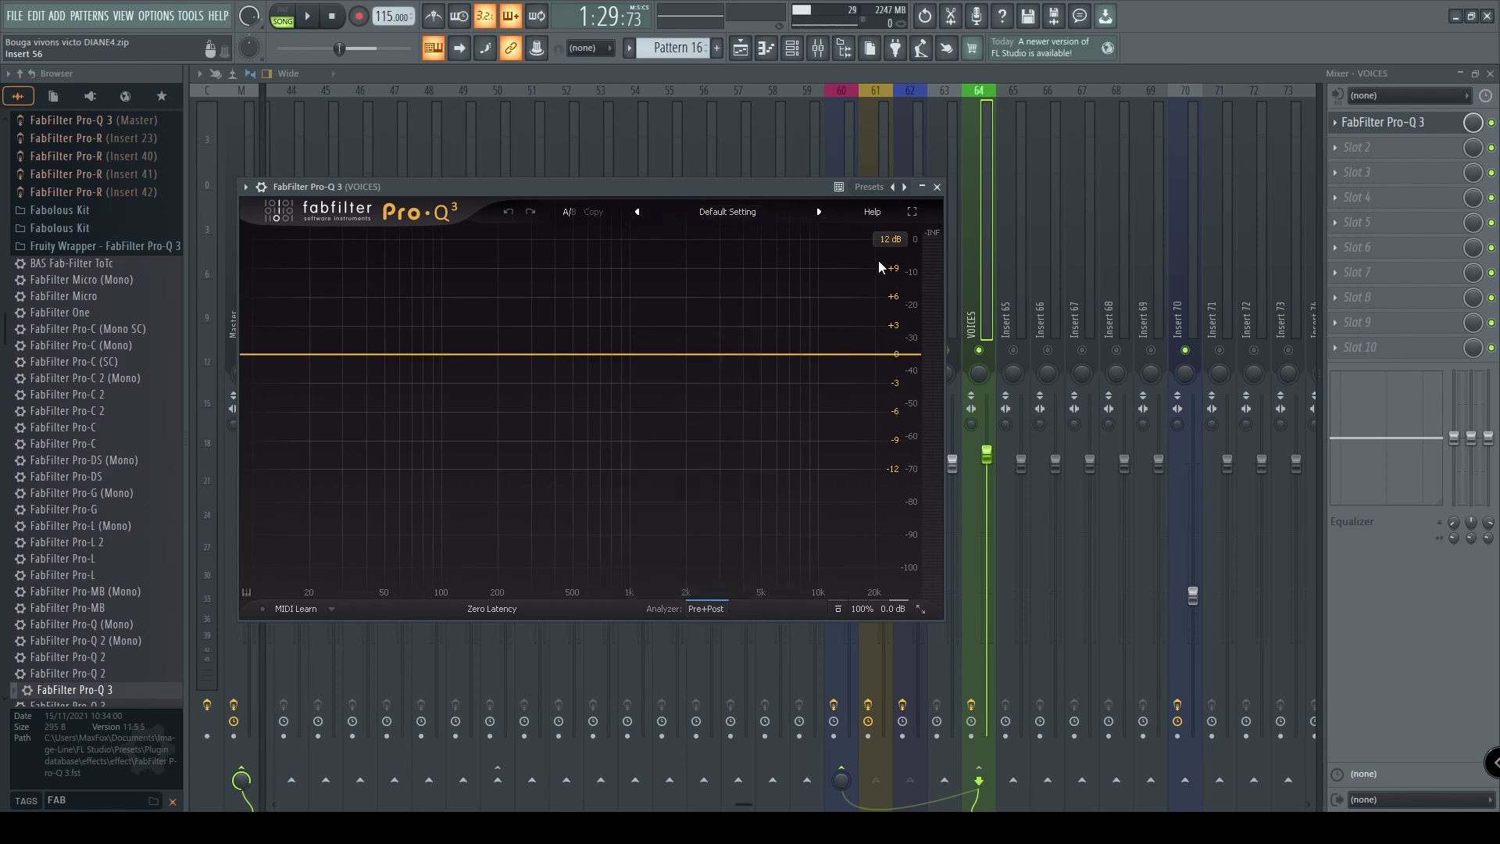
{"action": "left_click", "coordinate": [937, 189]}
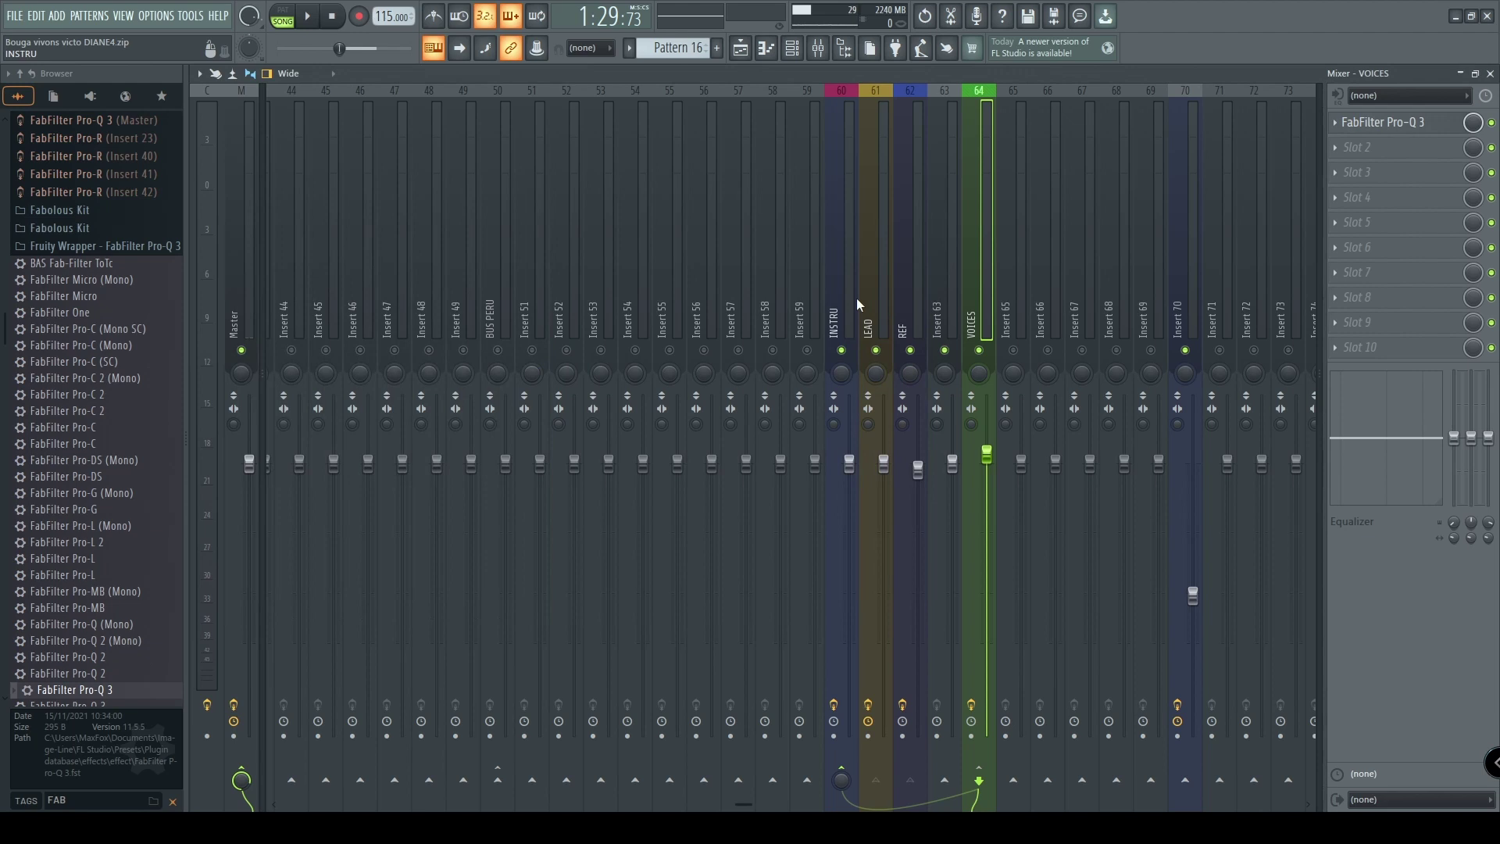
- Open the Pro-Q 3 on the INSTRU track and play the song to watch its spectrum
{"action": "left_click", "coordinate": [833, 297]}
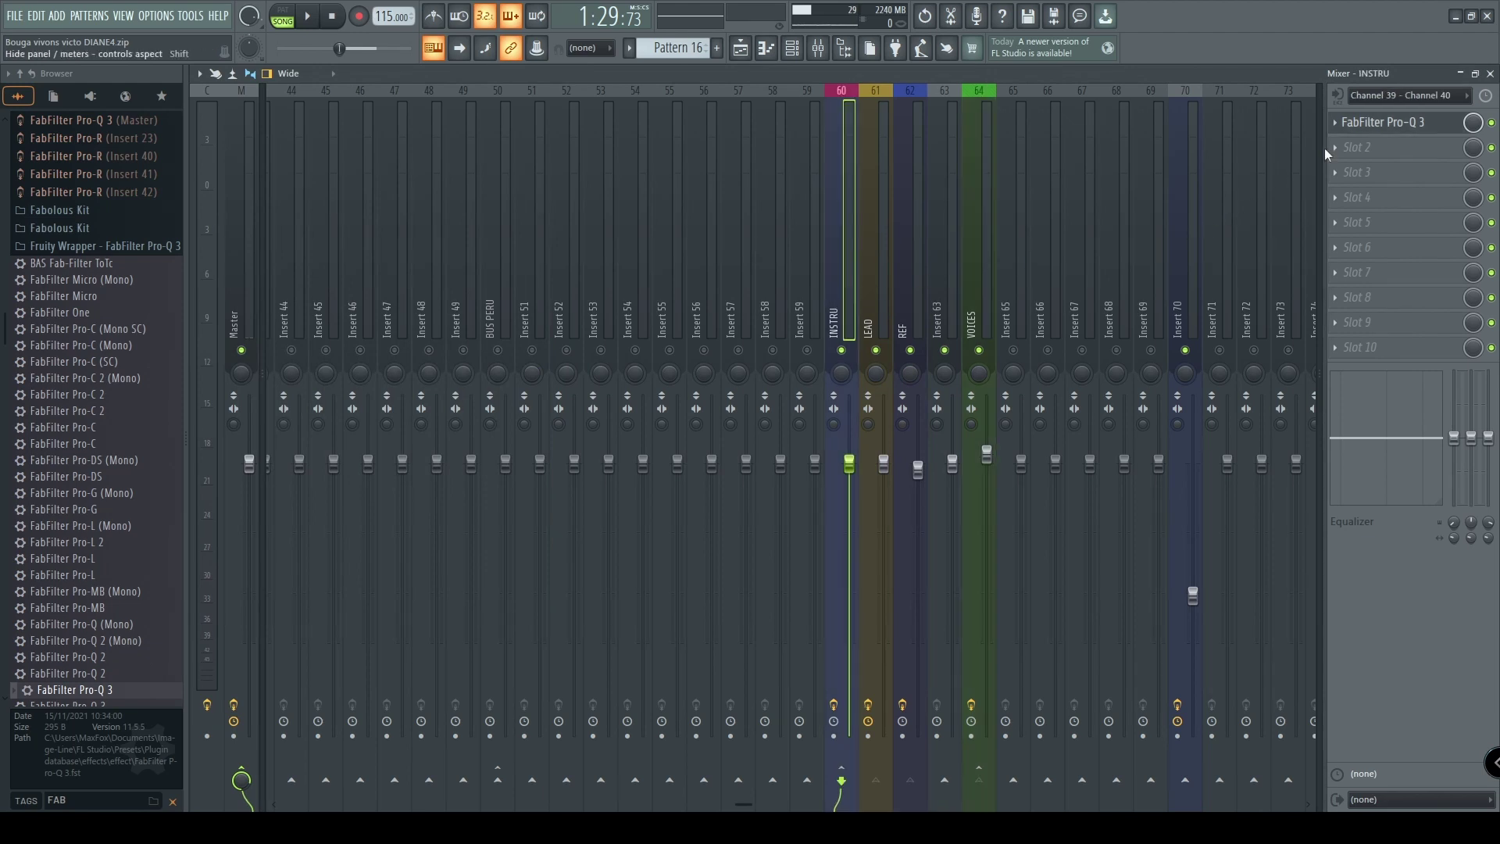
{"action": "left_click", "coordinate": [1369, 125]}
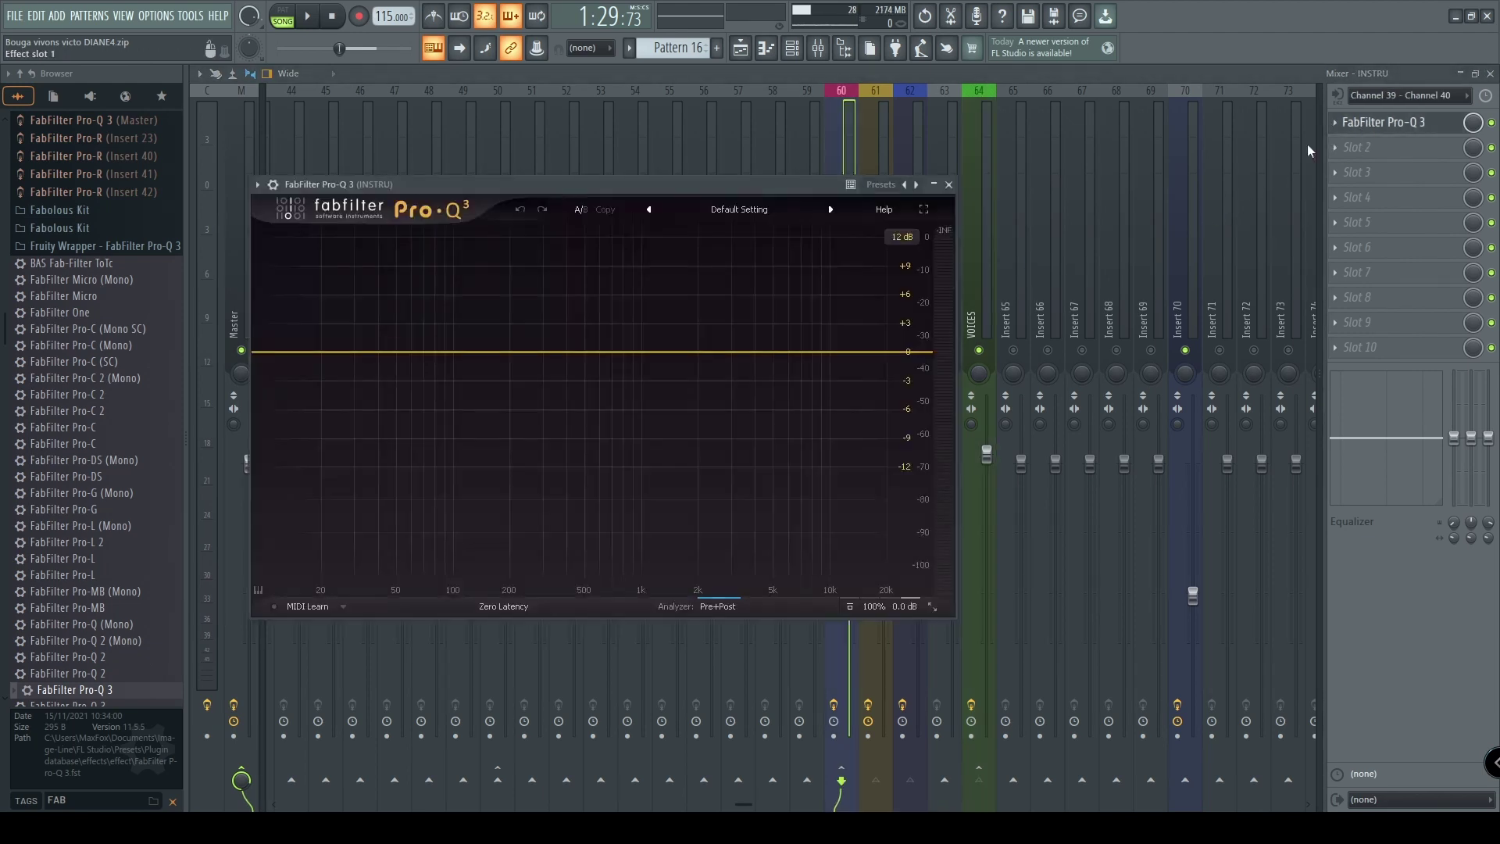
{"action": "left_click_drag", "start_coordinate": [709, 183], "coordinate": [841, 220]}
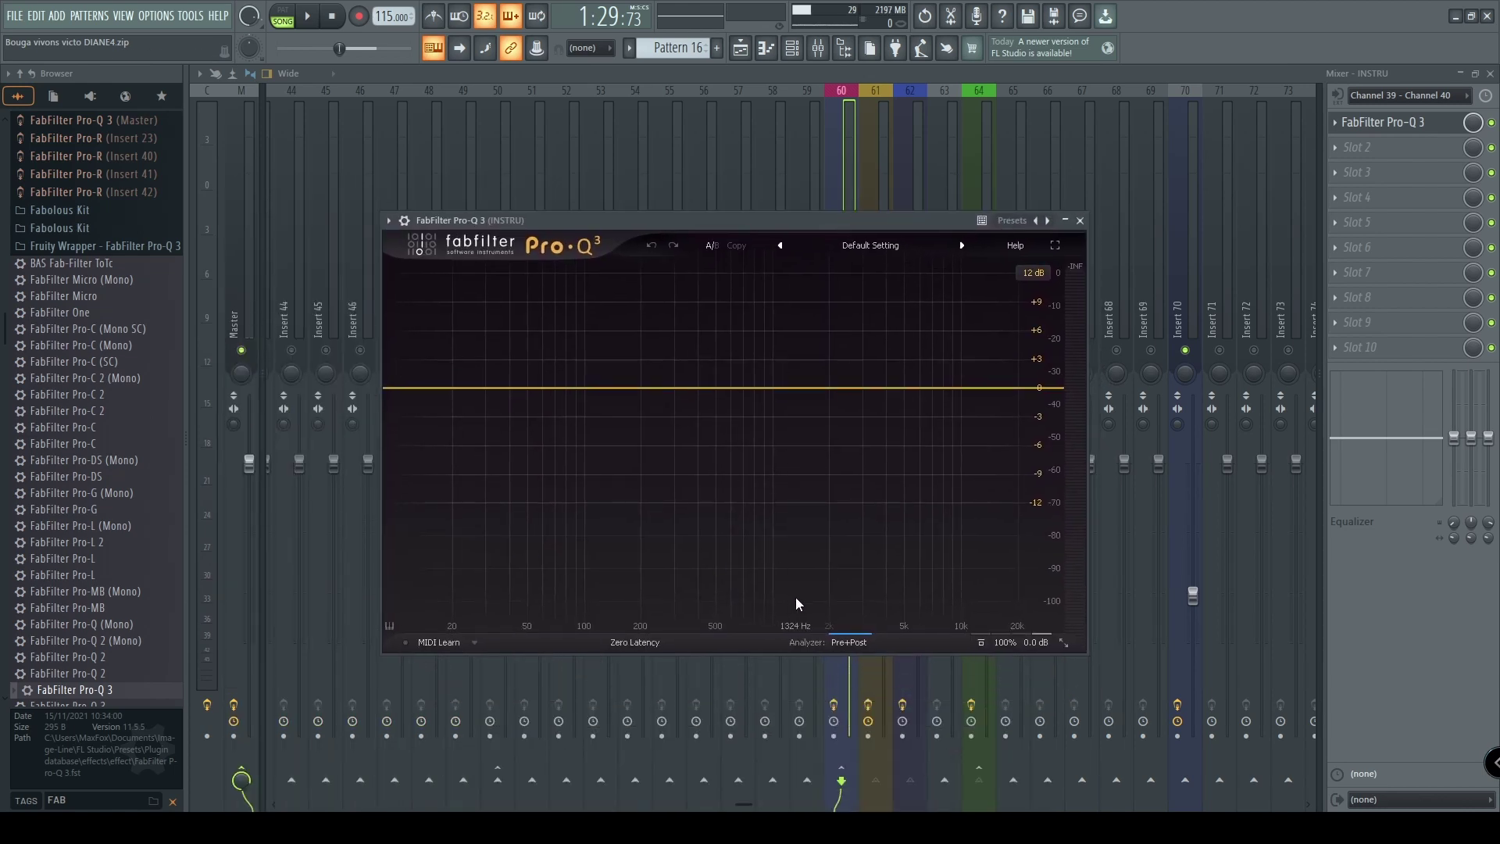
{"action": "key", "text": "space"}
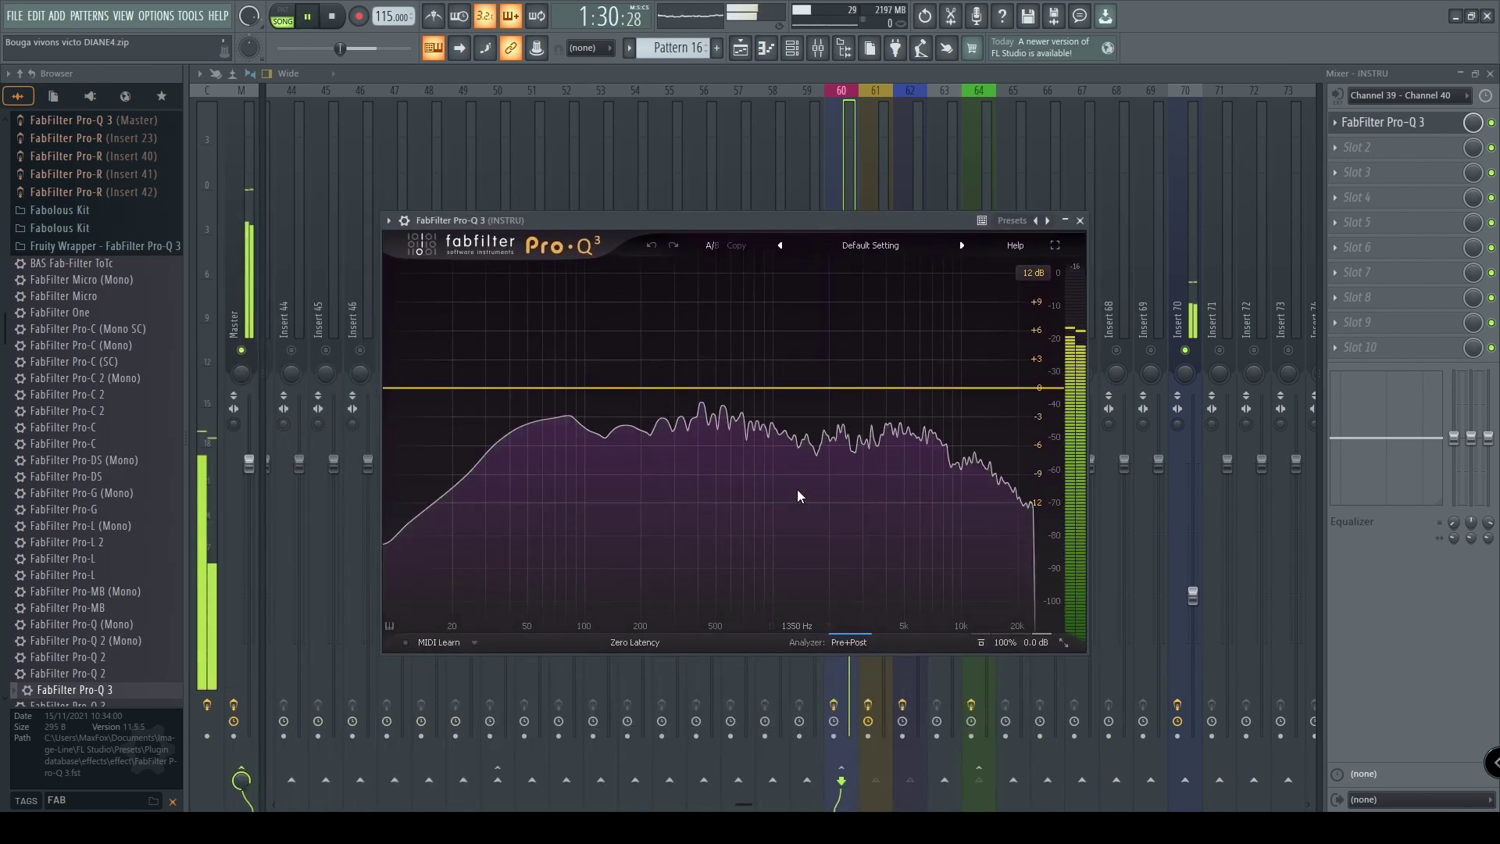
{"action": "left_click_drag", "start_coordinate": [807, 220], "coordinate": [697, 189]}
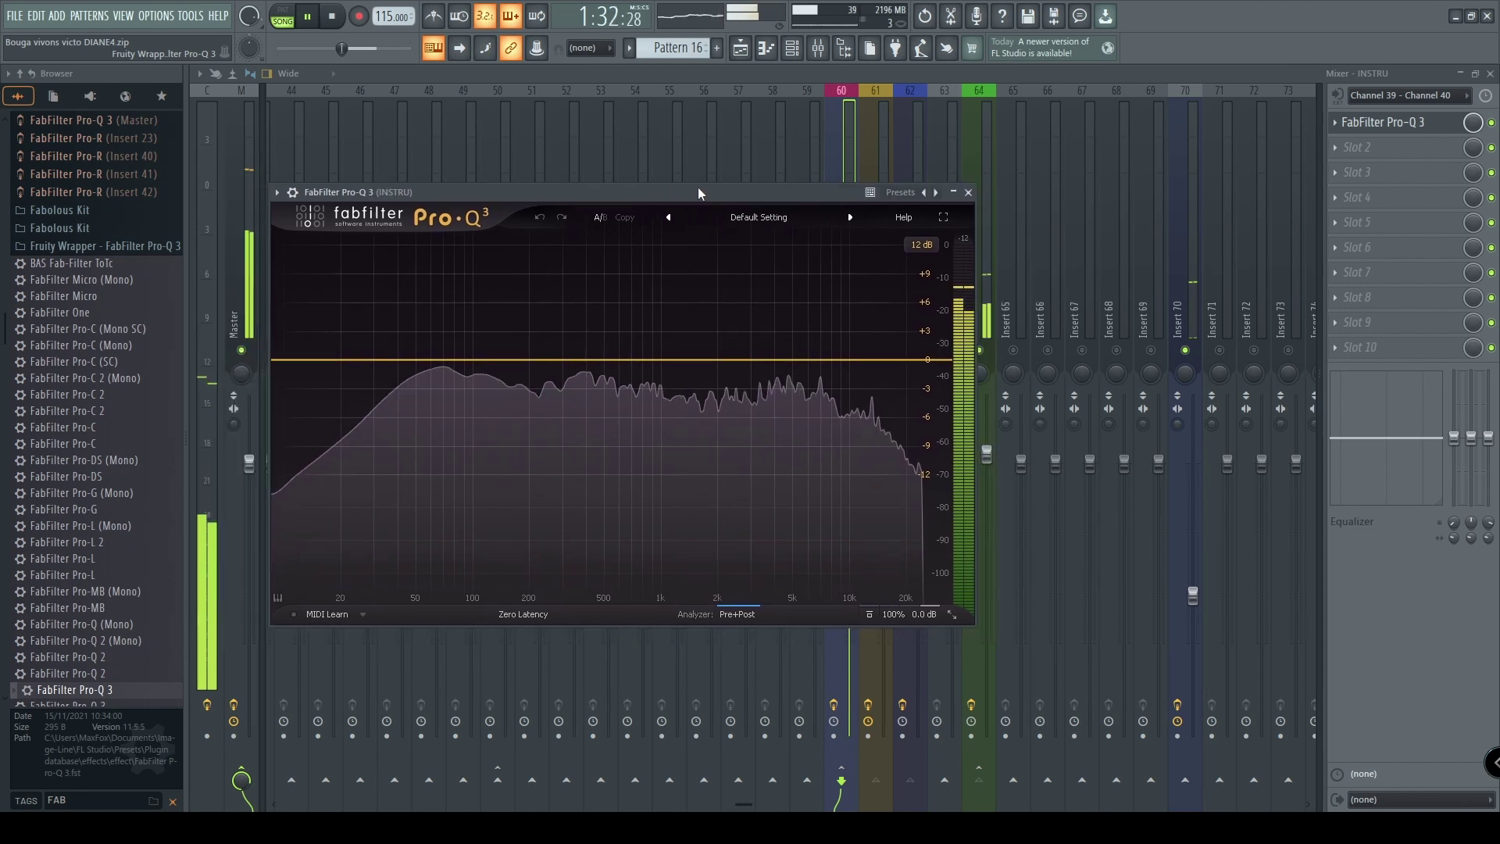
- Overlay the external Pro-Q VOICES spectrum on the INSTRU analyzer and stop playback after comparing the two spectra
{"action": "left_click", "coordinate": [736, 615]}
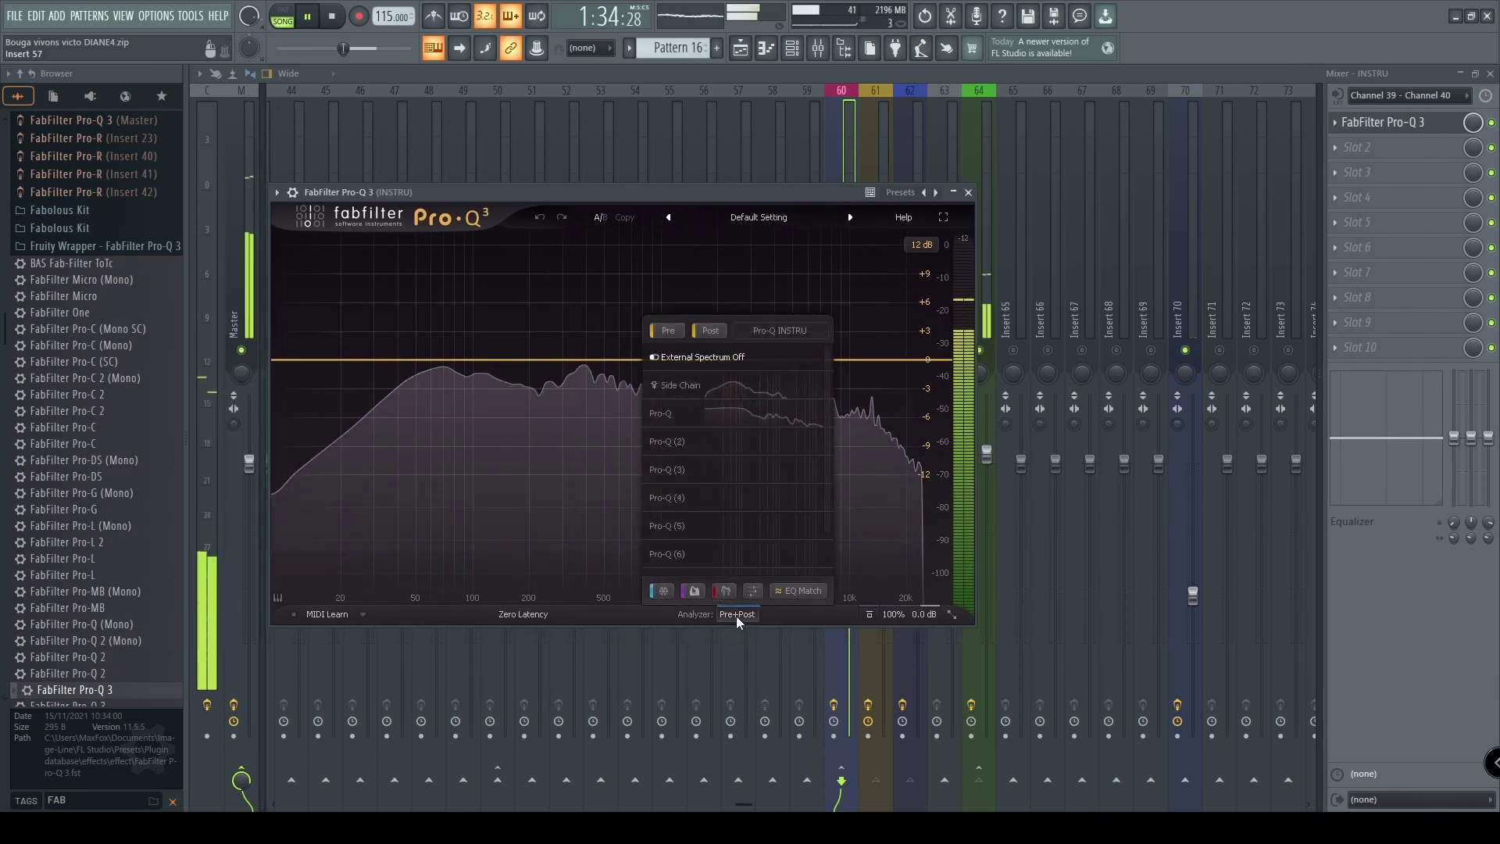
{"action": "scroll", "coordinate": [735, 541], "scroll_direction": "down", "scroll_amount": 1}
{"action": "scroll", "coordinate": [734, 541], "scroll_direction": "down", "scroll_amount": 1}
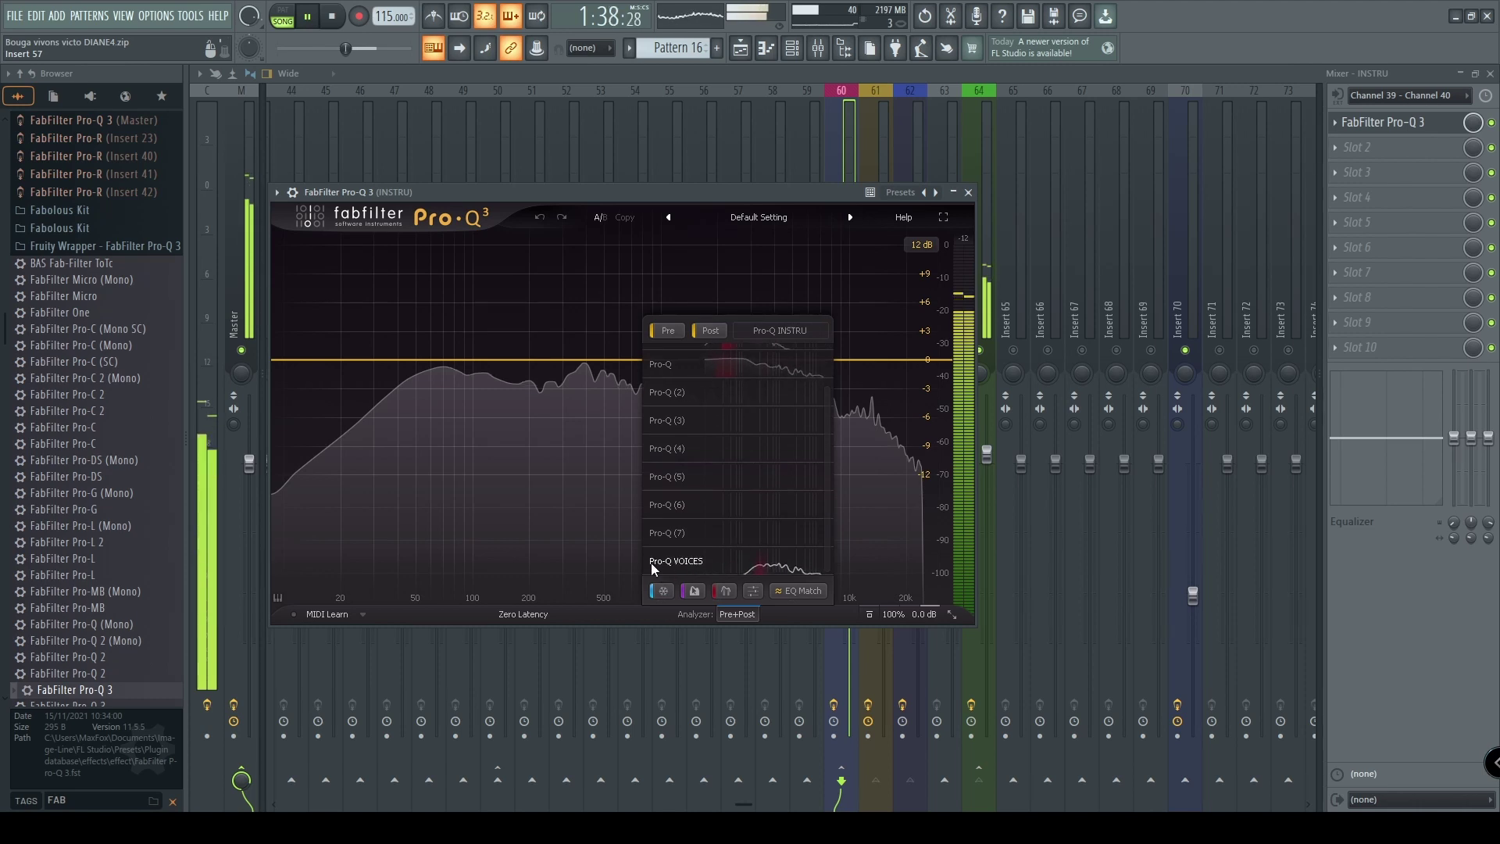
{"action": "left_click", "coordinate": [704, 564]}
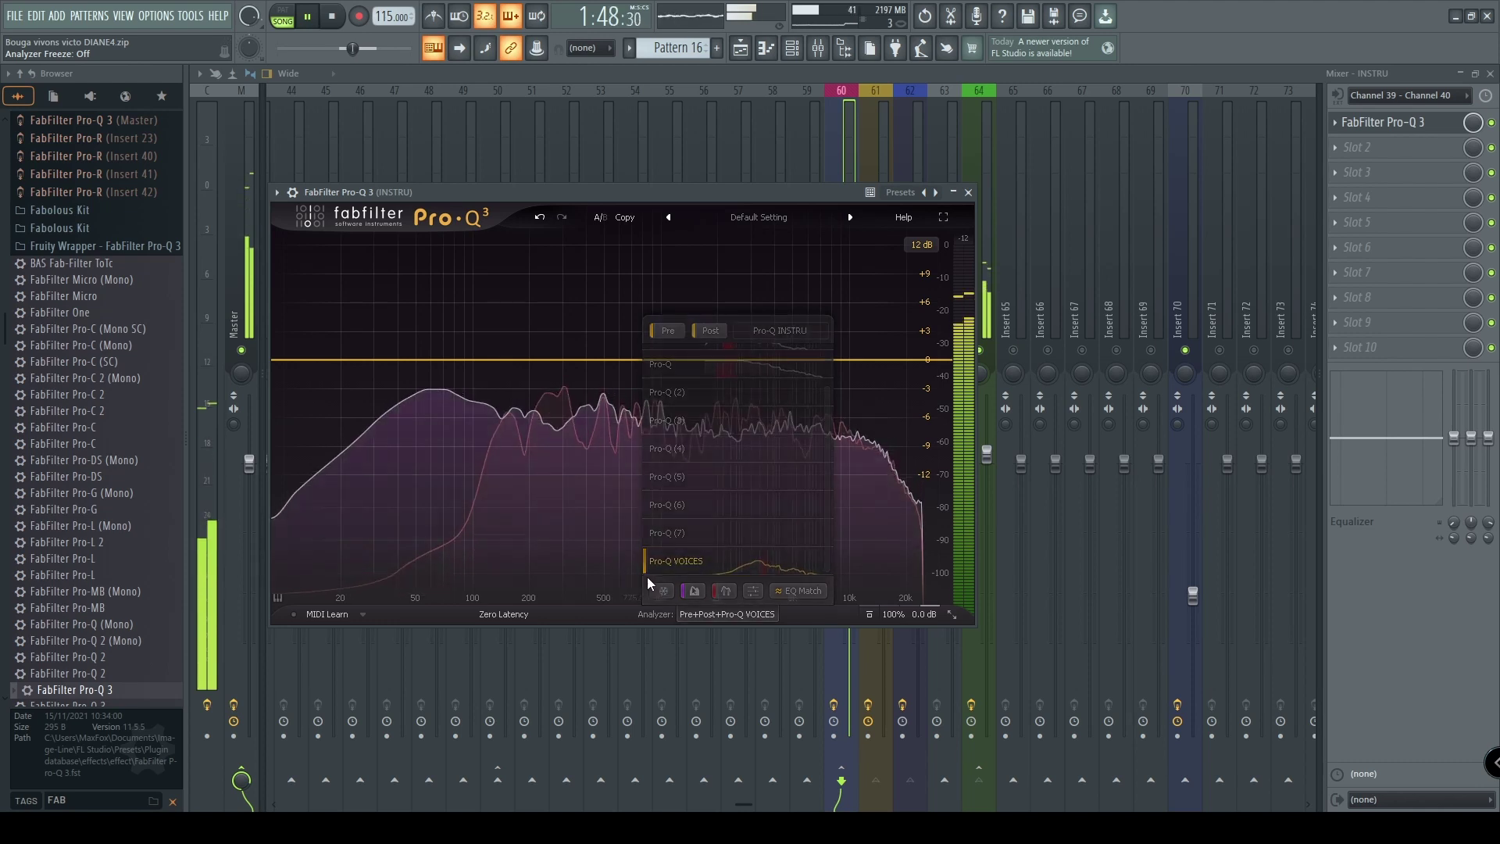
{"action": "left_click", "coordinate": [730, 616]}
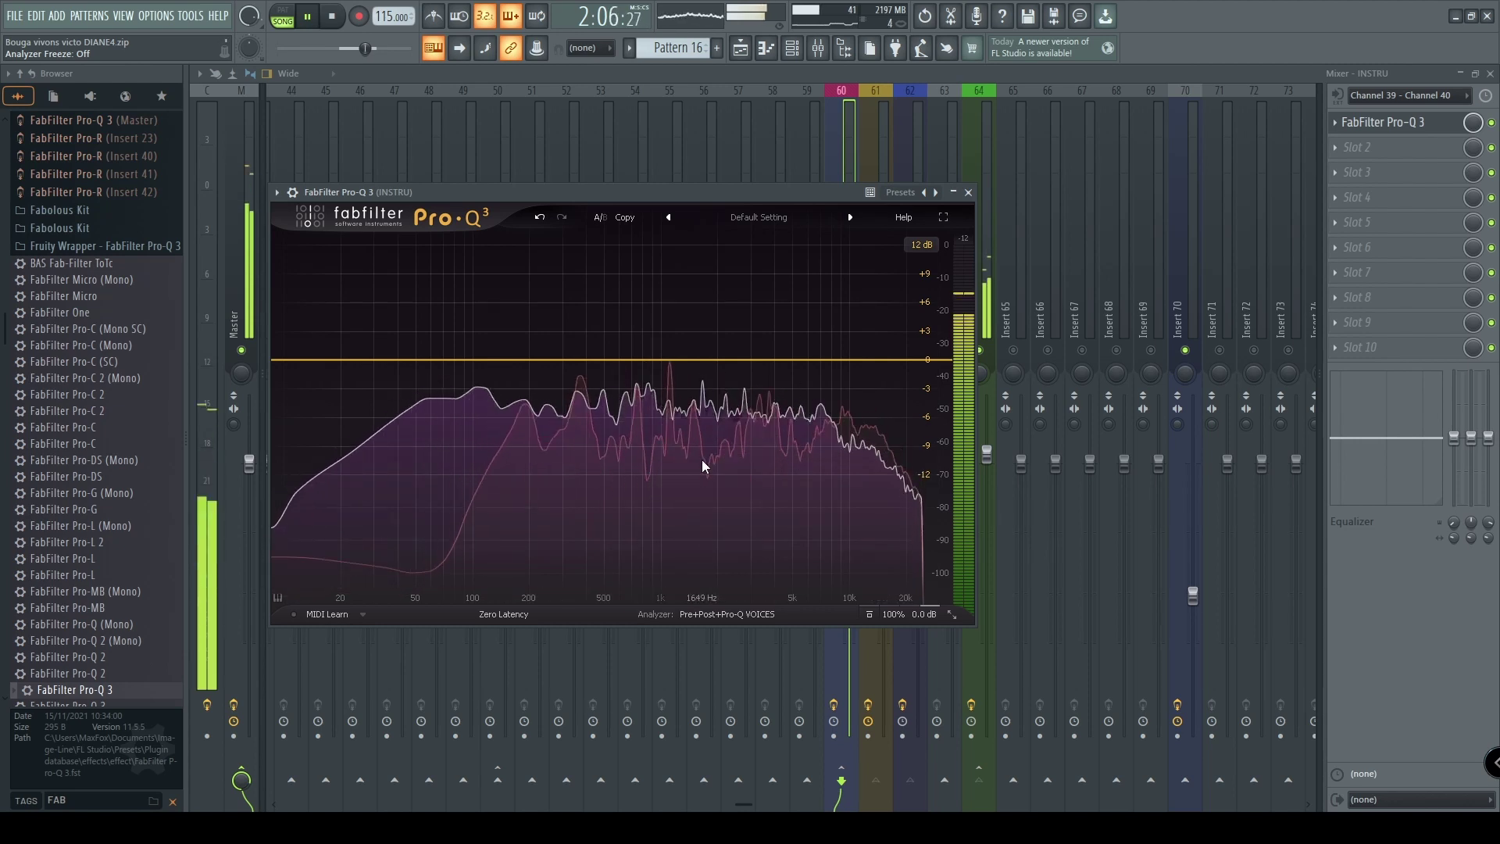
{"action": "key", "text": "space"}
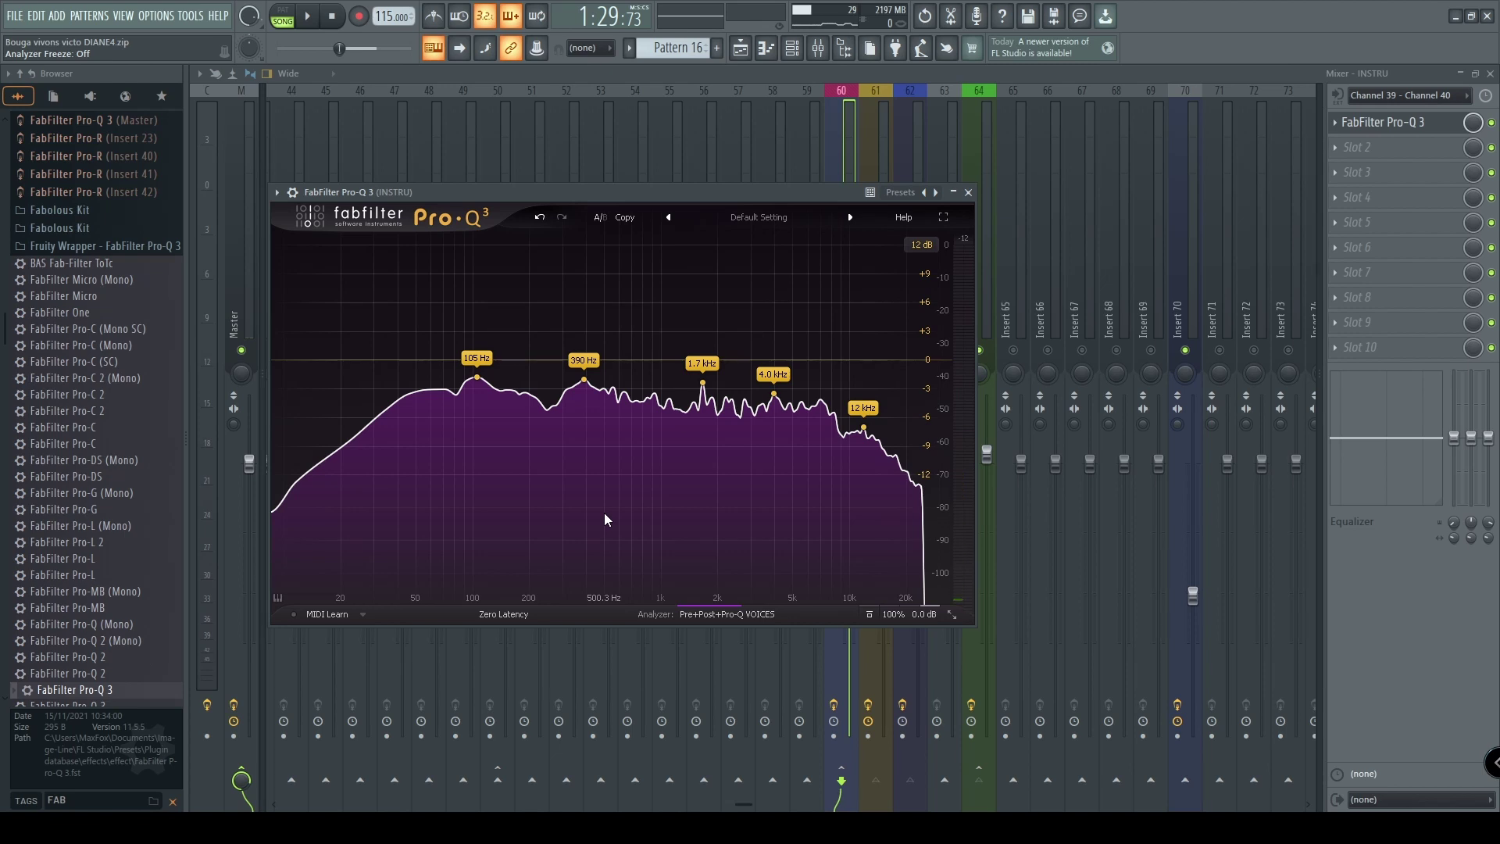
- Turn on the analyzer freeze in the INSTRU Pro-Q 3 and play the song to capture both spectra
{"action": "left_click", "coordinate": [703, 617]}
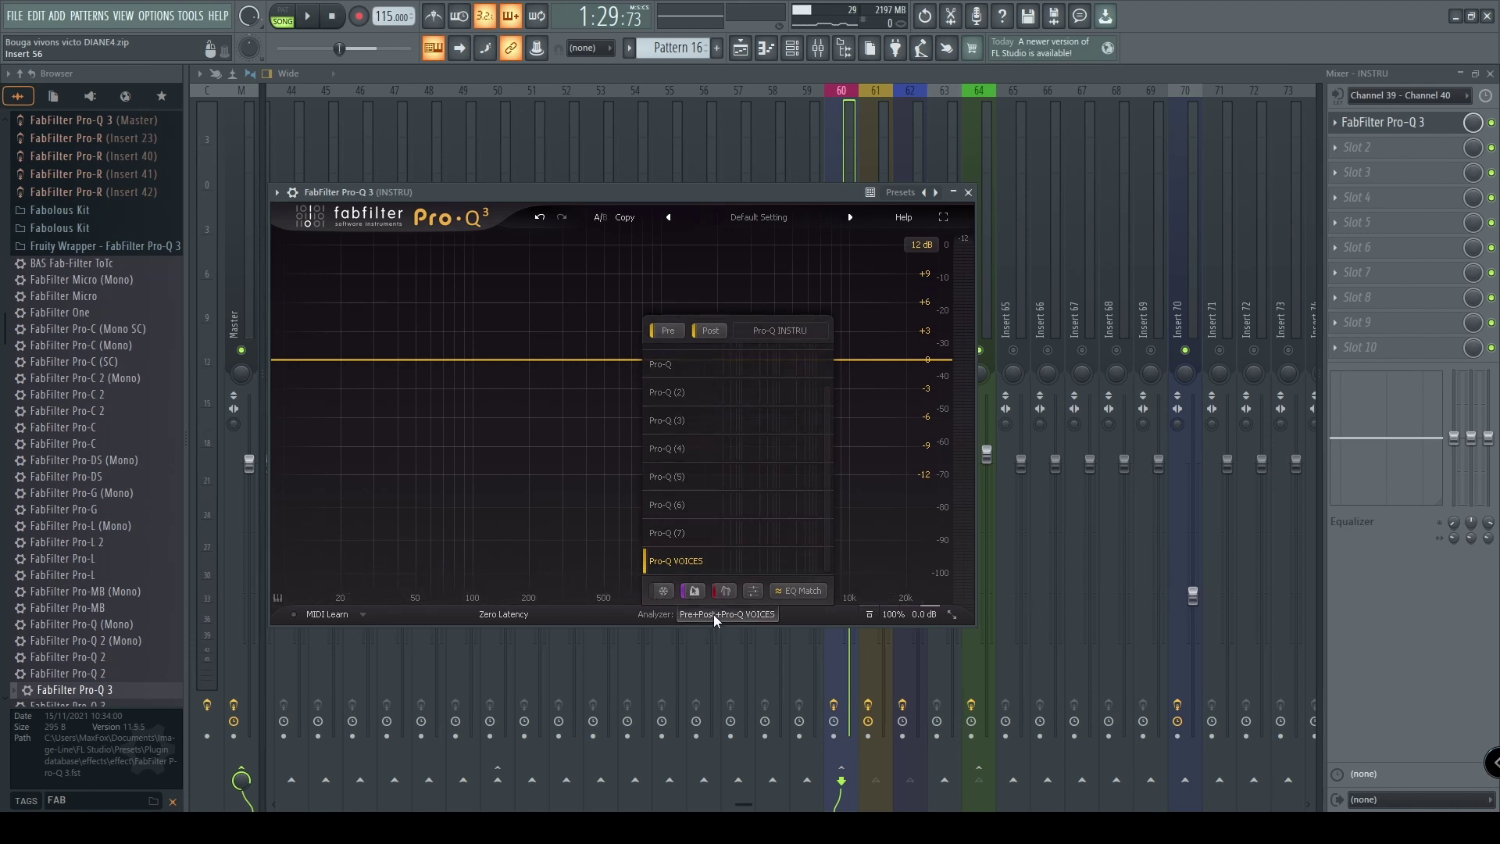
{"action": "left_click", "coordinate": [716, 612]}
{"action": "left_click", "coordinate": [715, 613]}
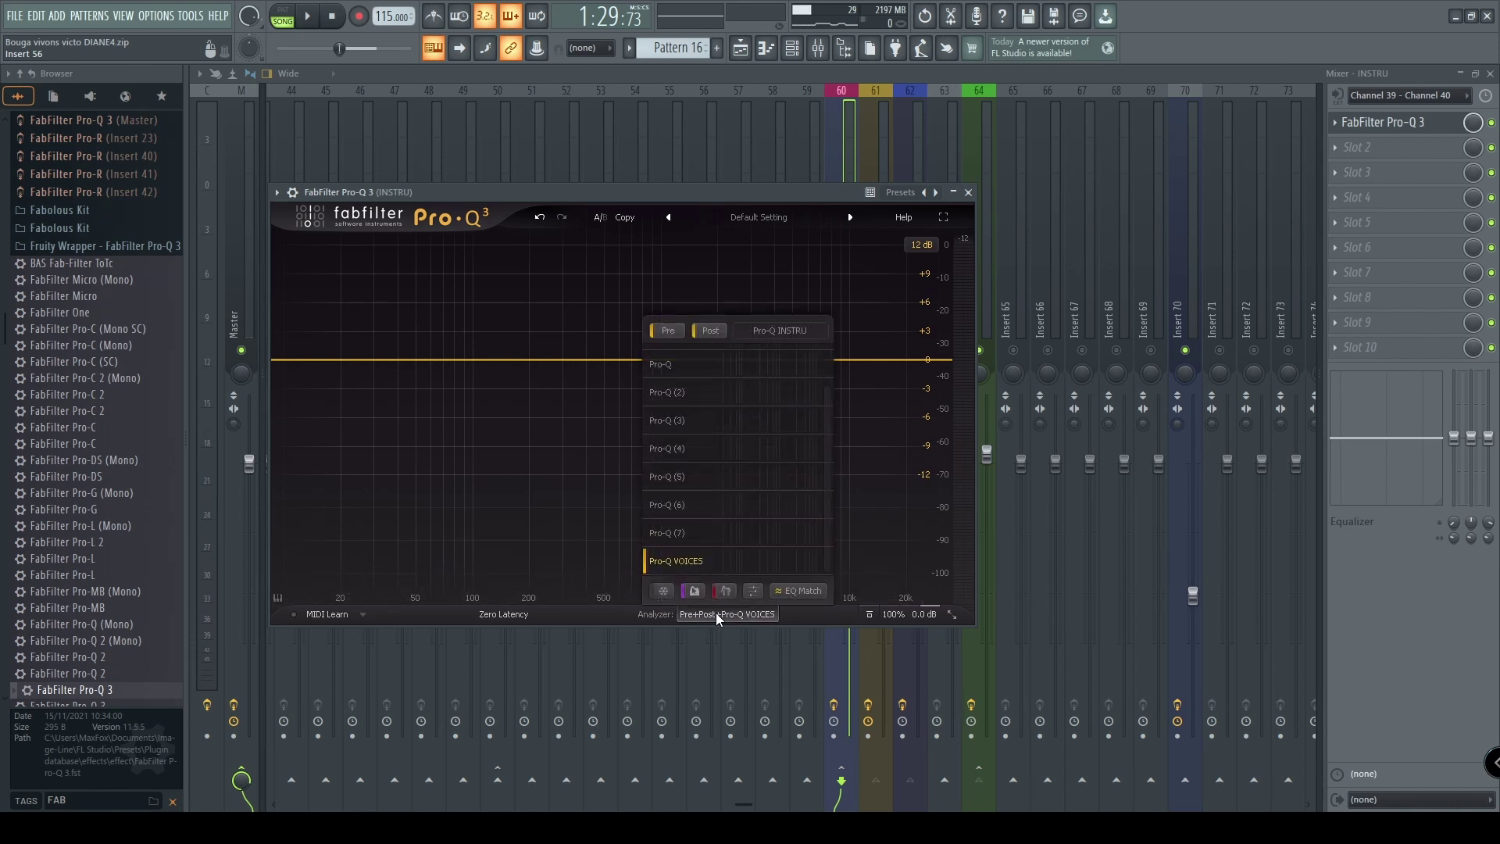
{"action": "left_click", "coordinate": [663, 592]}
{"action": "left_click", "coordinate": [700, 617]}
{"action": "key", "text": "space"}
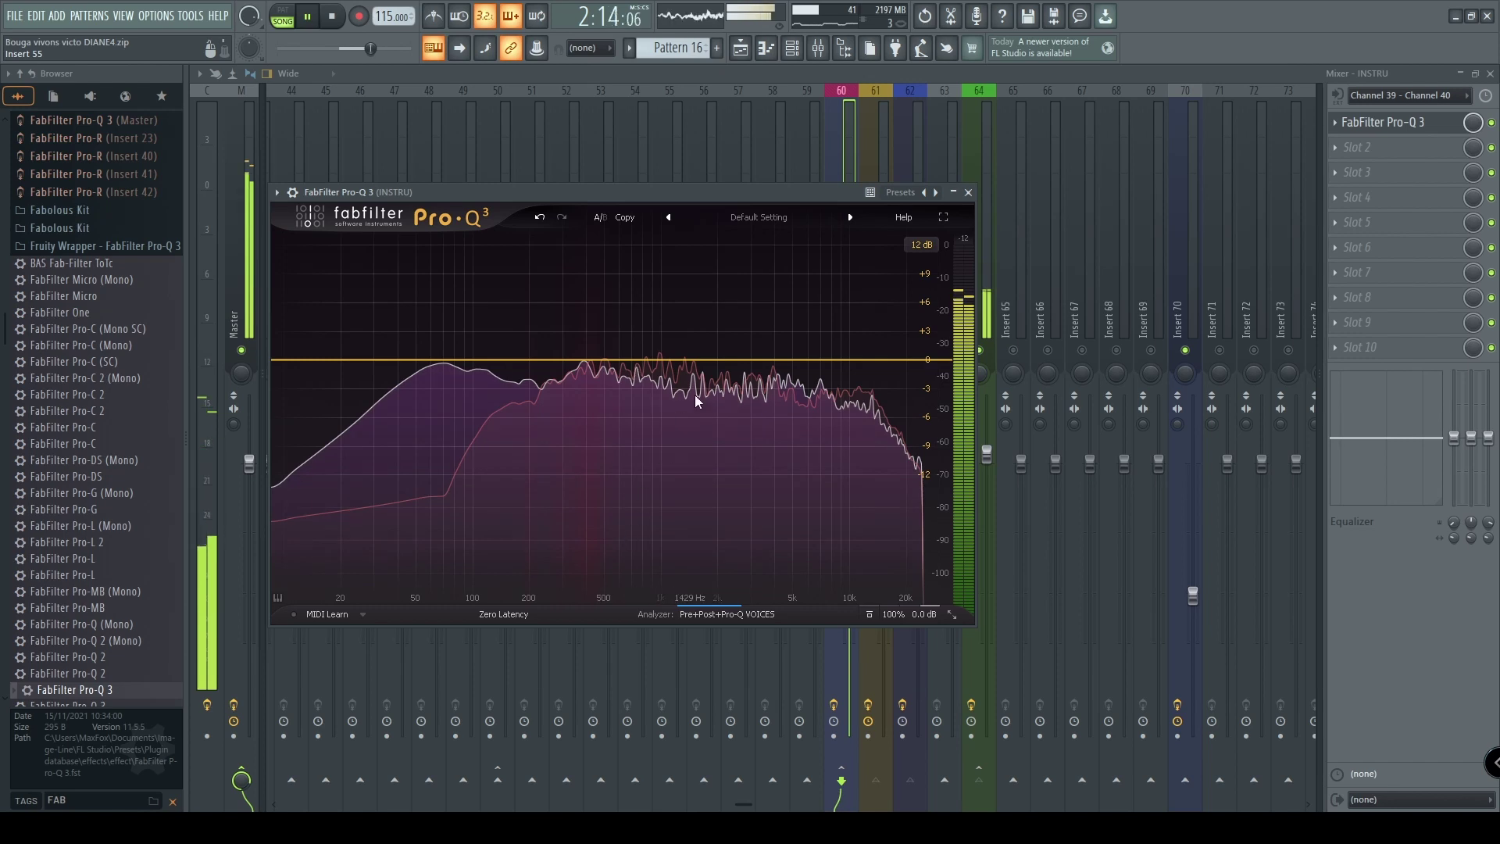
{"action": "key", "text": "space"}
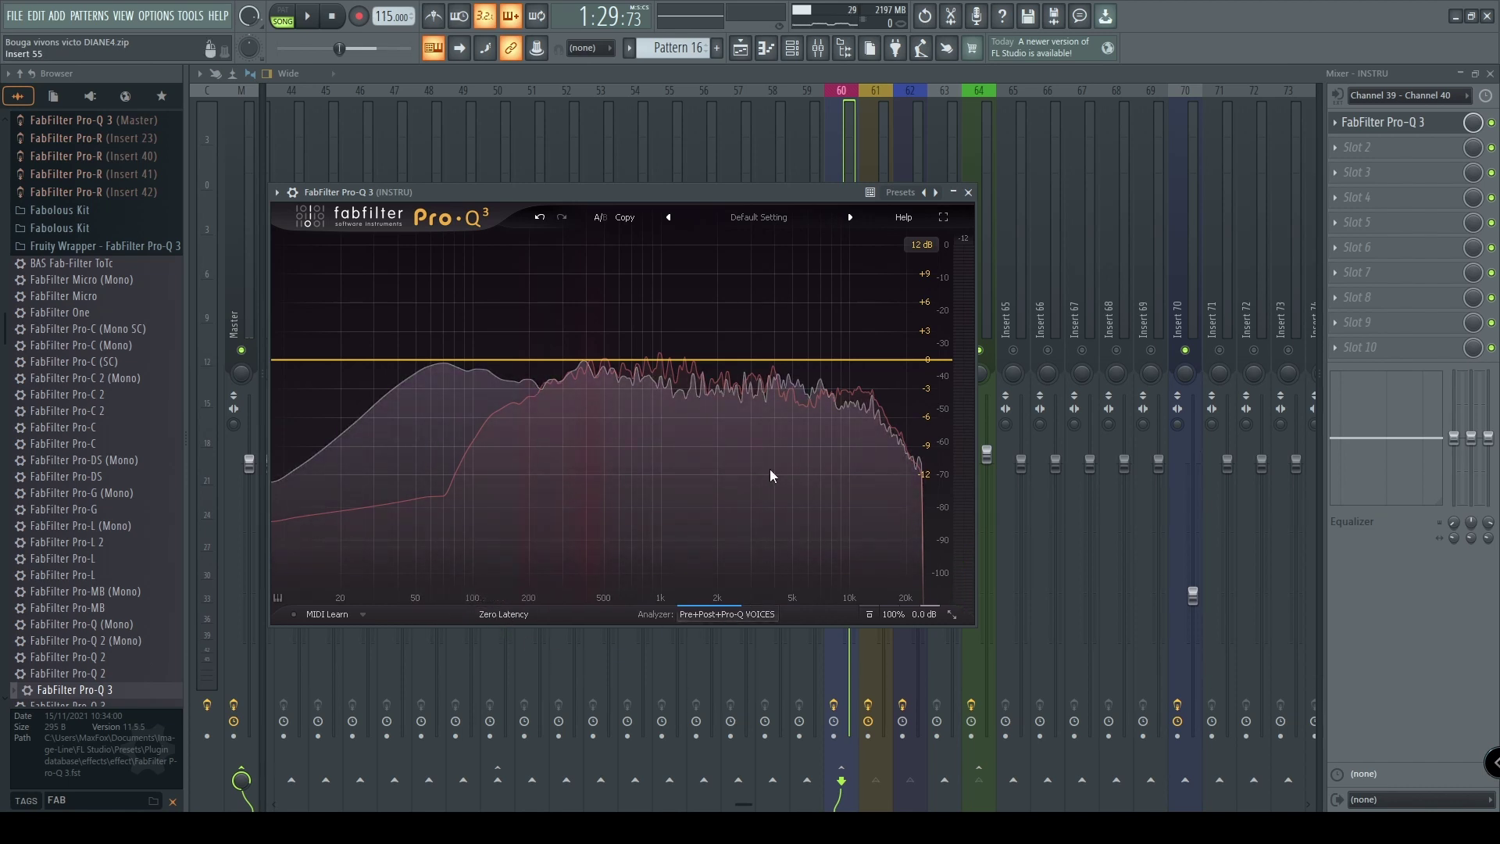
- Add three bell bands at 0 dB on the INSTRU EQ curve, at about 193 Hz, 425 Hz and 3037 Hz
{"action": "left_click", "coordinate": [526, 361]}
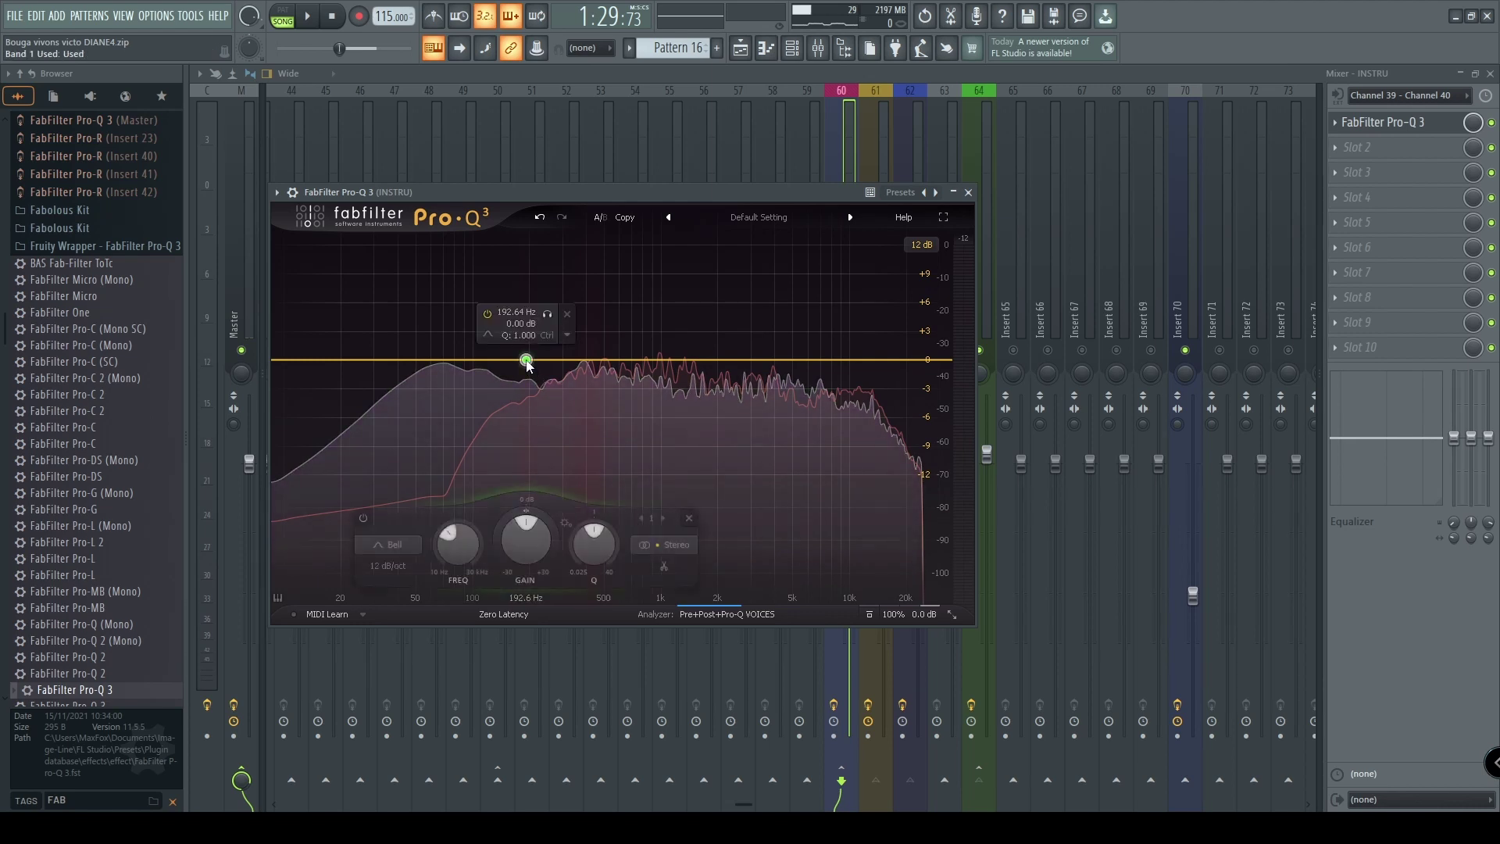
{"action": "left_click", "coordinate": [591, 361]}
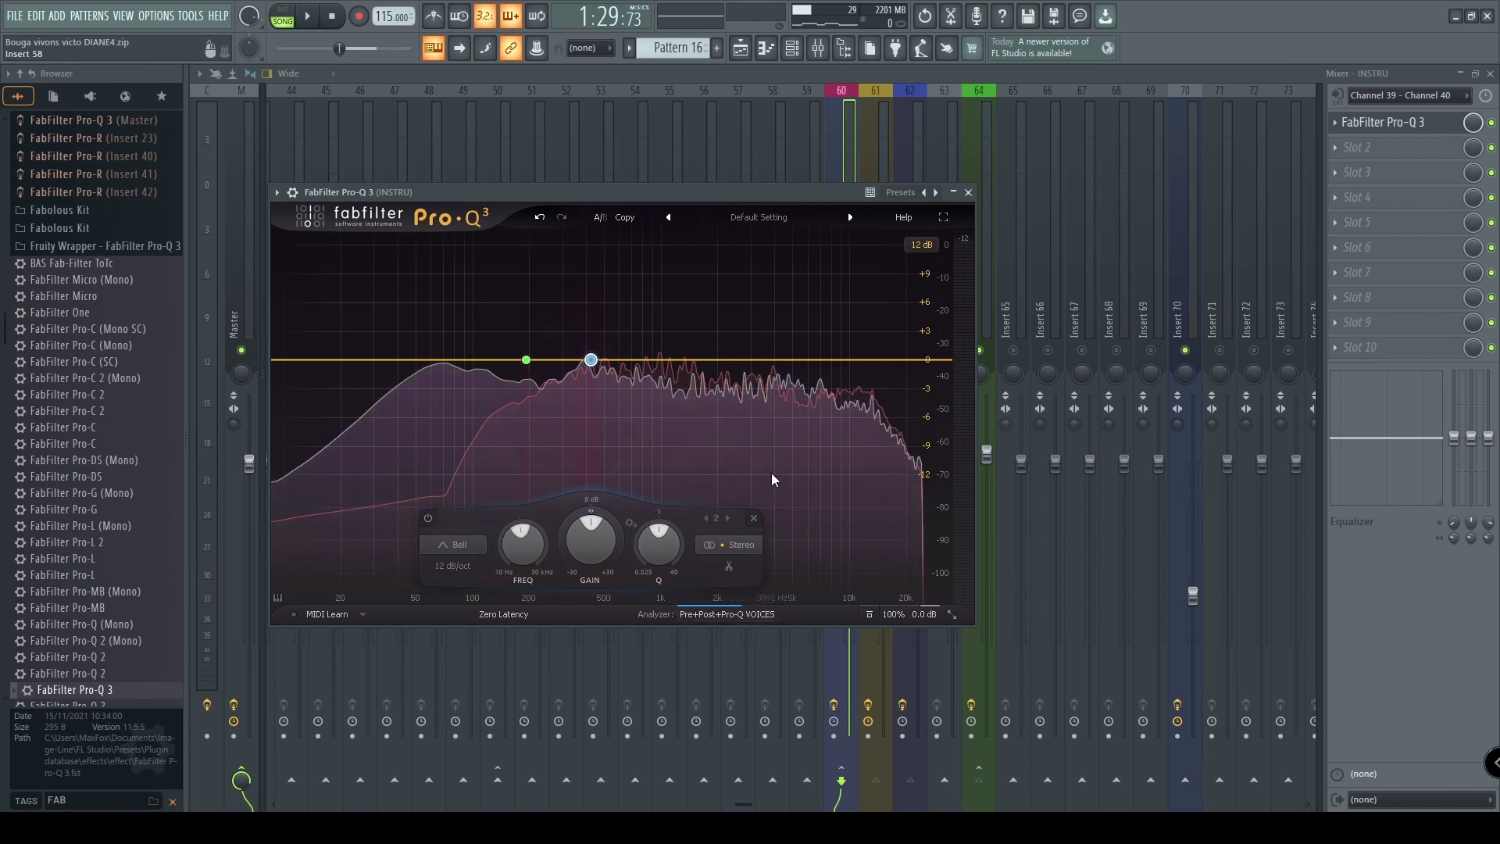
{"action": "left_click", "coordinate": [752, 360]}
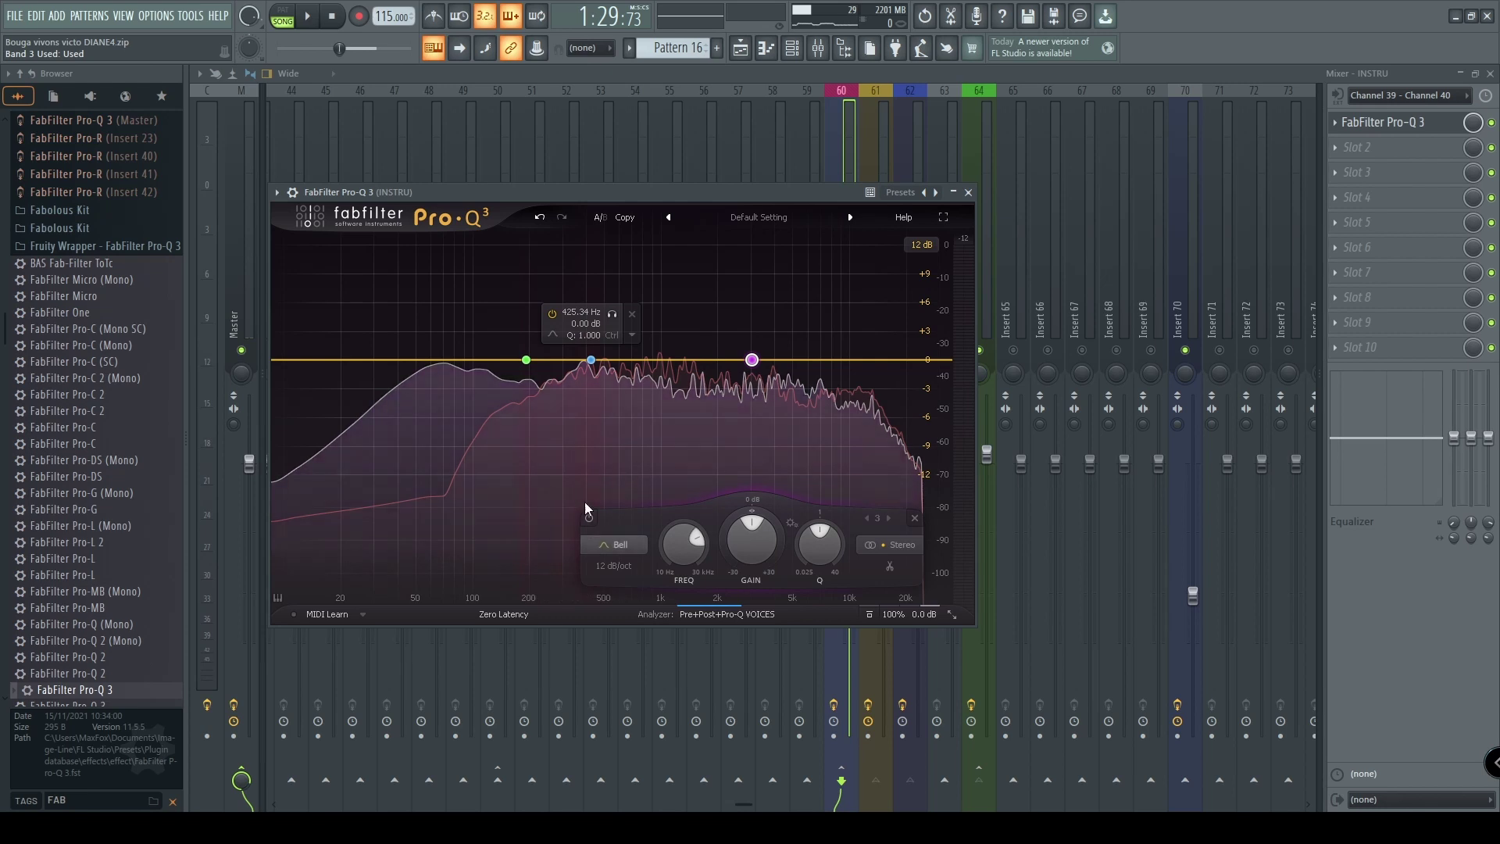
- Make the 193 Hz band dynamic with a Q of about 3.1 and a dynamic range of about -2.4 dB
{"action": "left_click", "coordinate": [527, 360]}
{"action": "right_click", "coordinate": [526, 362]}
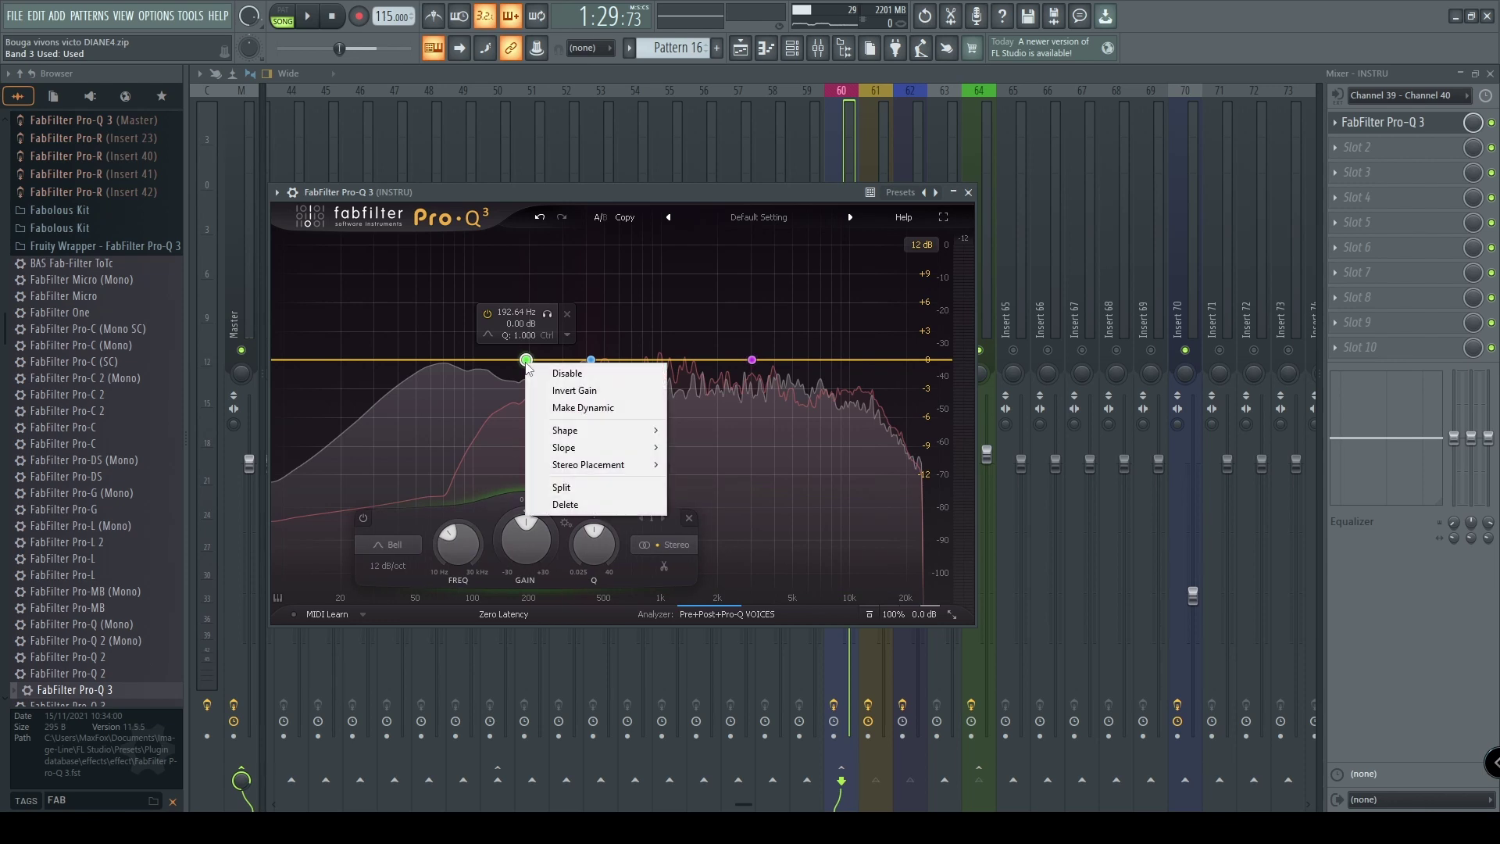
{"action": "left_click", "coordinate": [560, 408]}
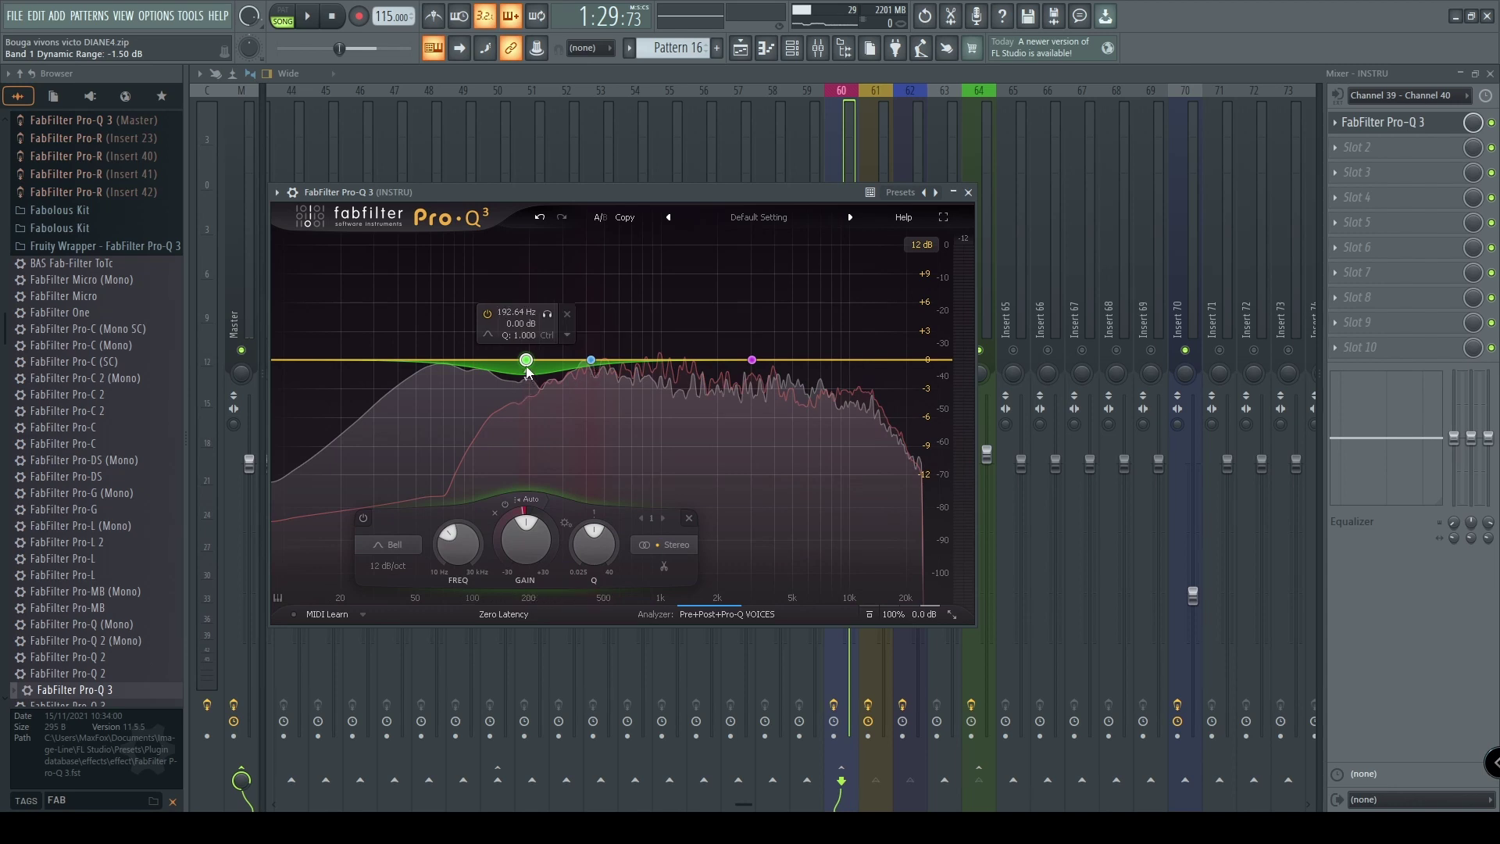
{"action": "left_click_drag", "start_coordinate": [594, 543], "coordinate": [591, 517]}
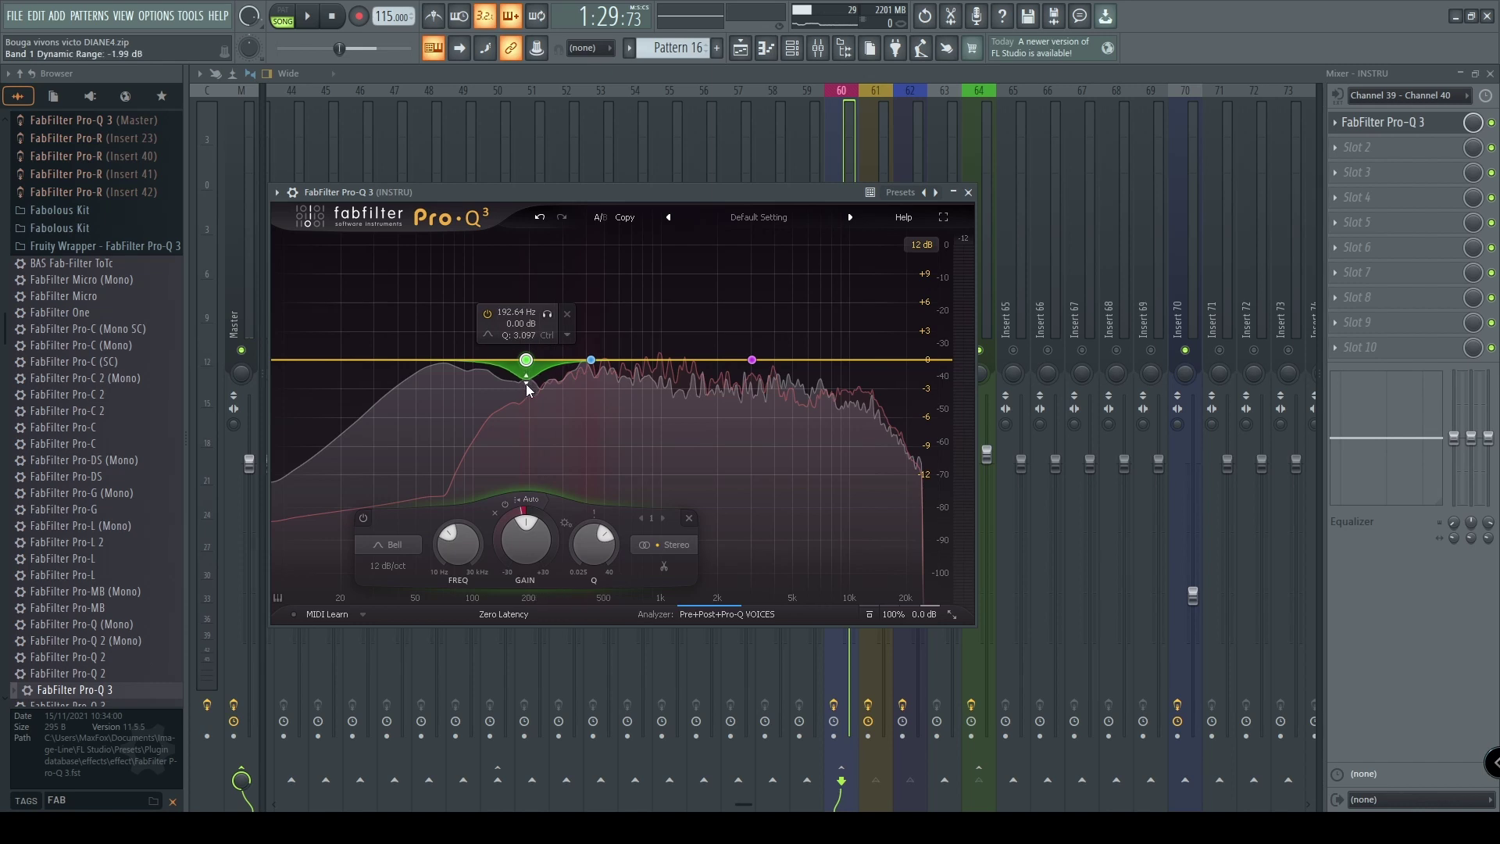
- Make the 425 Hz band dynamic with a Q of about 3.5 and a dynamic range of about -2.3 dB
{"action": "left_click", "coordinate": [591, 361]}
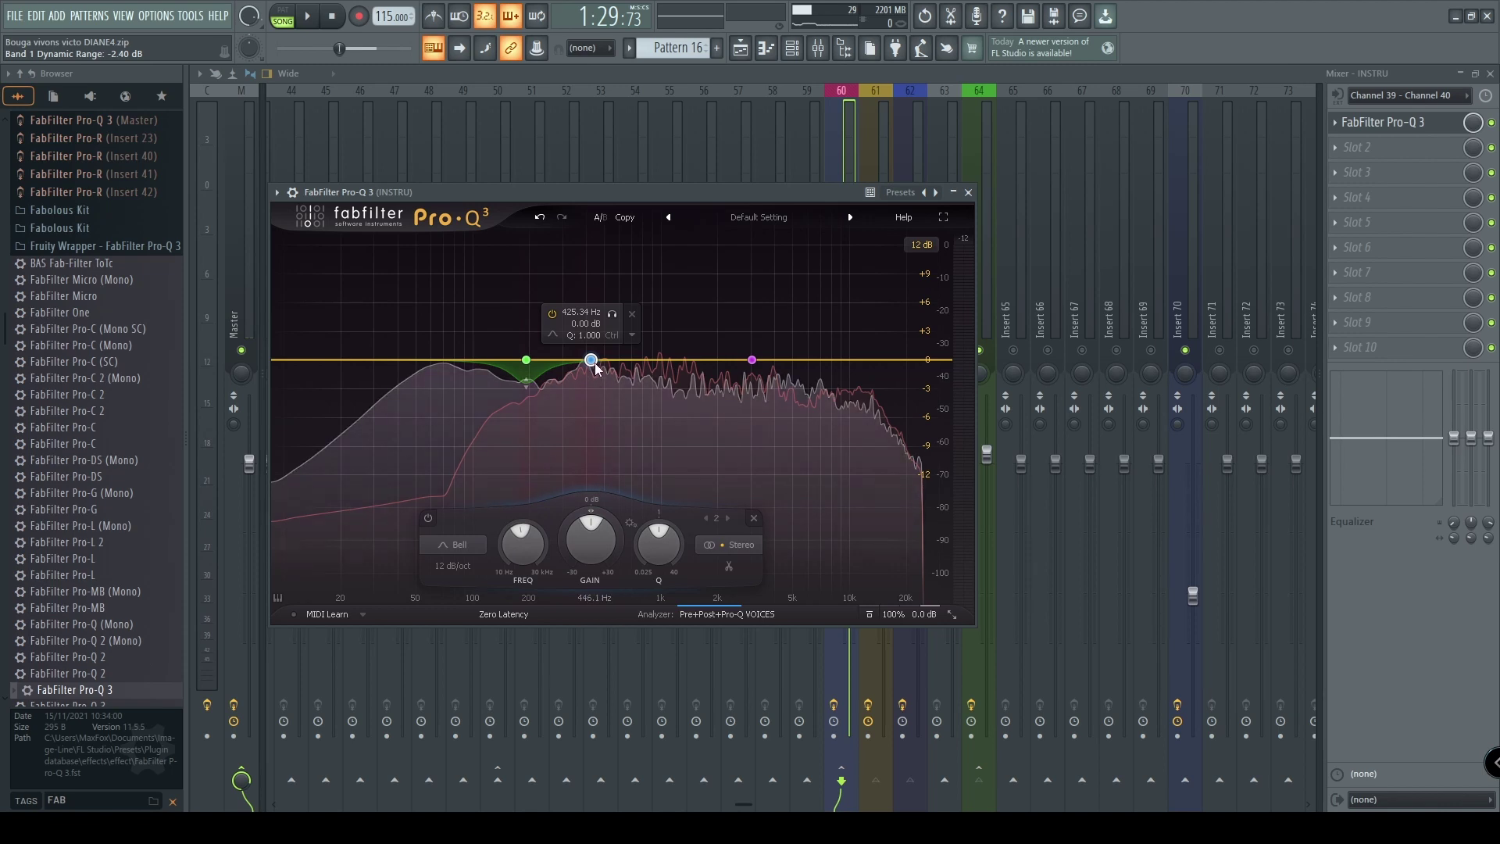
{"action": "right_click", "coordinate": [594, 366]}
{"action": "left_click", "coordinate": [621, 407]}
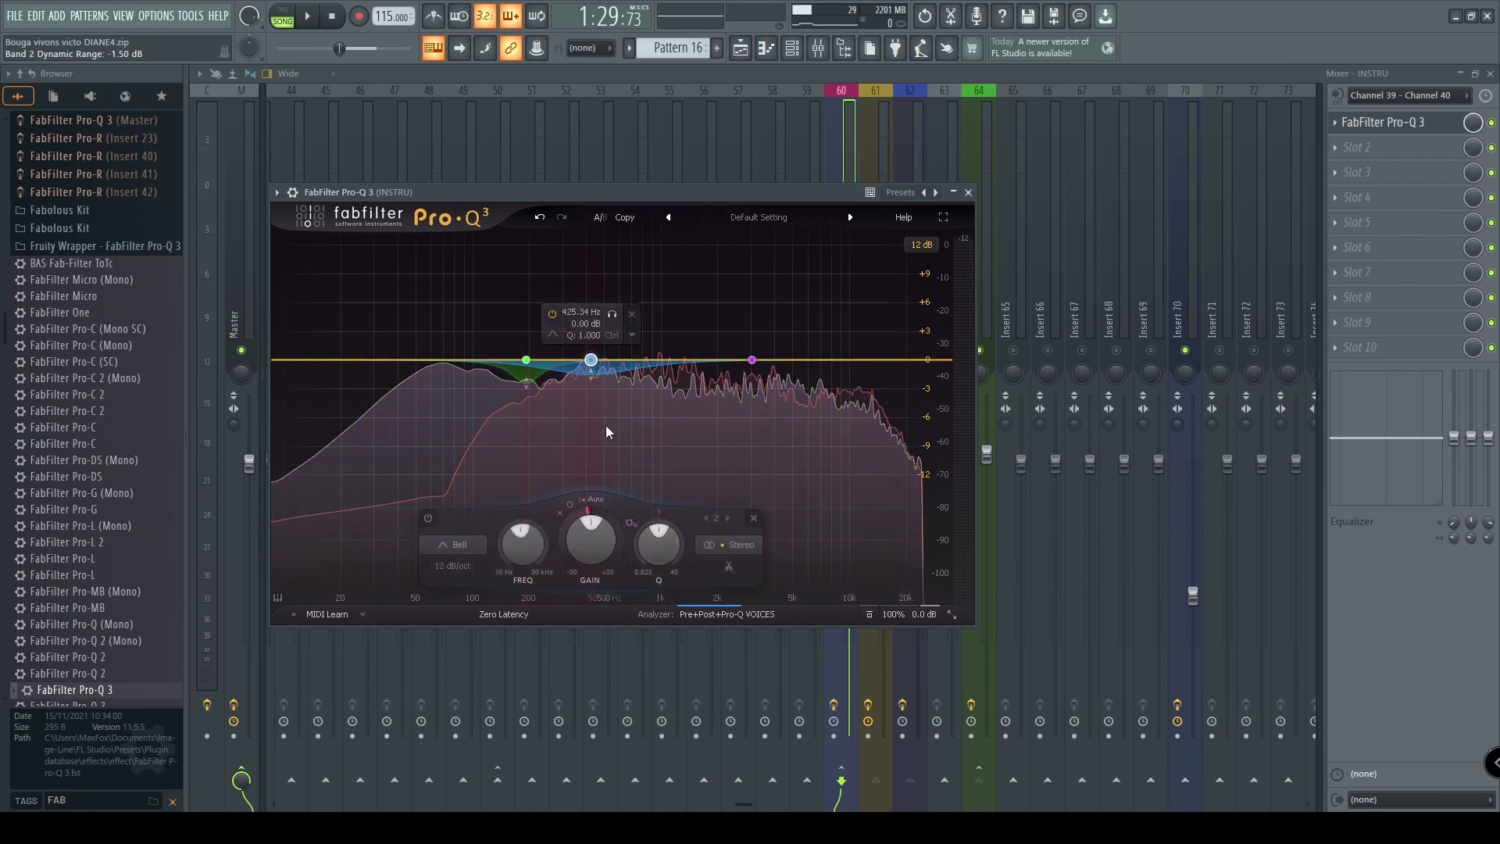
{"action": "scroll", "coordinate": [655, 543], "scroll_direction": "down", "scroll_amount": 1}
{"action": "left_click_drag", "start_coordinate": [654, 537], "coordinate": [647, 501]}
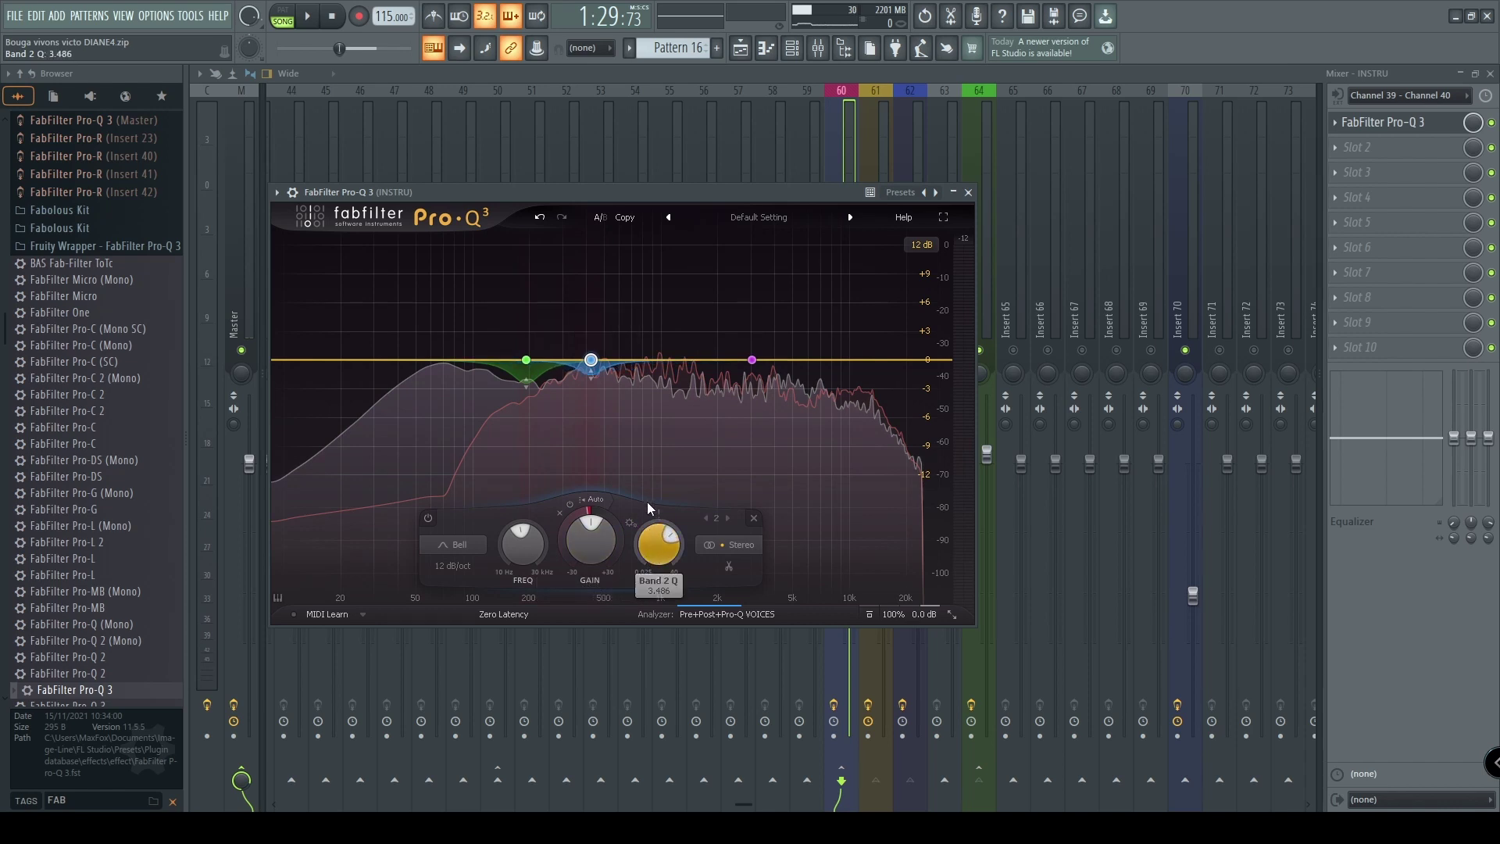
{"action": "mouse_move", "coordinate": [590, 382]}
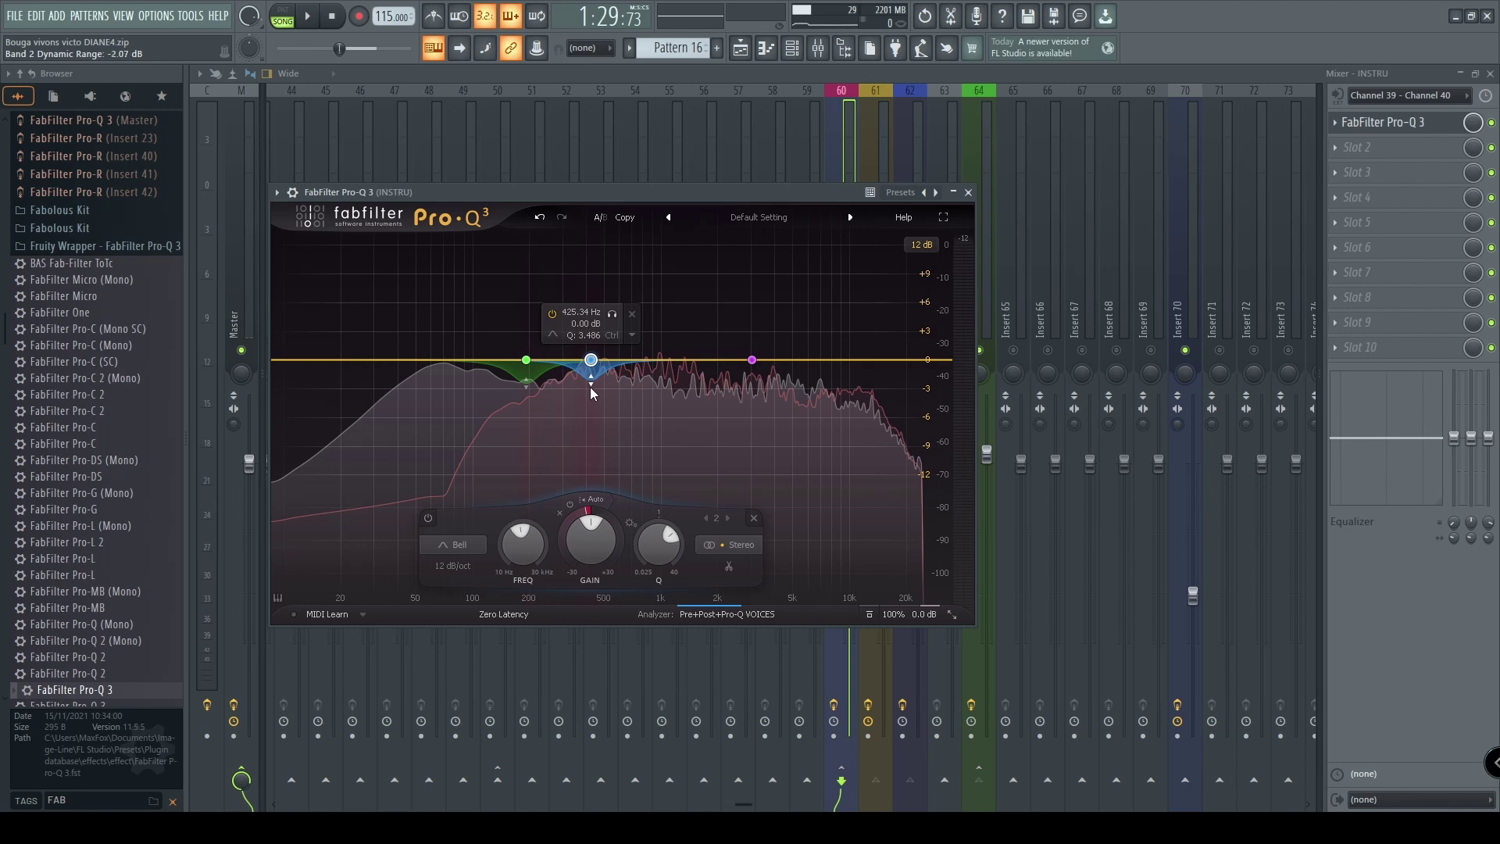
- Make the 3037 Hz band dynamic, narrow its Q and deepen its dynamic range reduction
{"action": "mouse_move", "coordinate": [749, 361]}
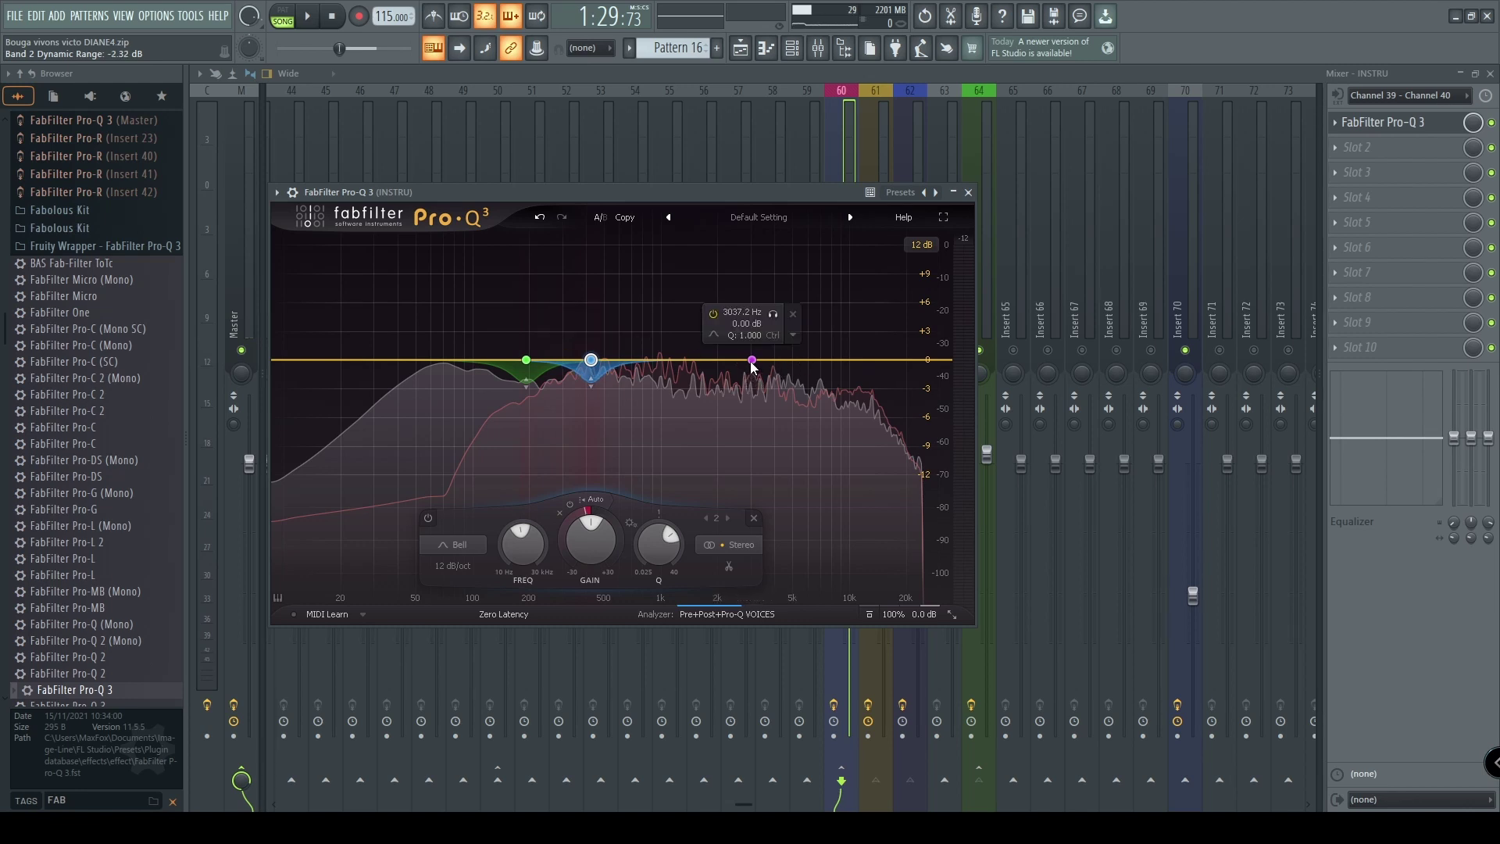
{"action": "left_click", "coordinate": [751, 361]}
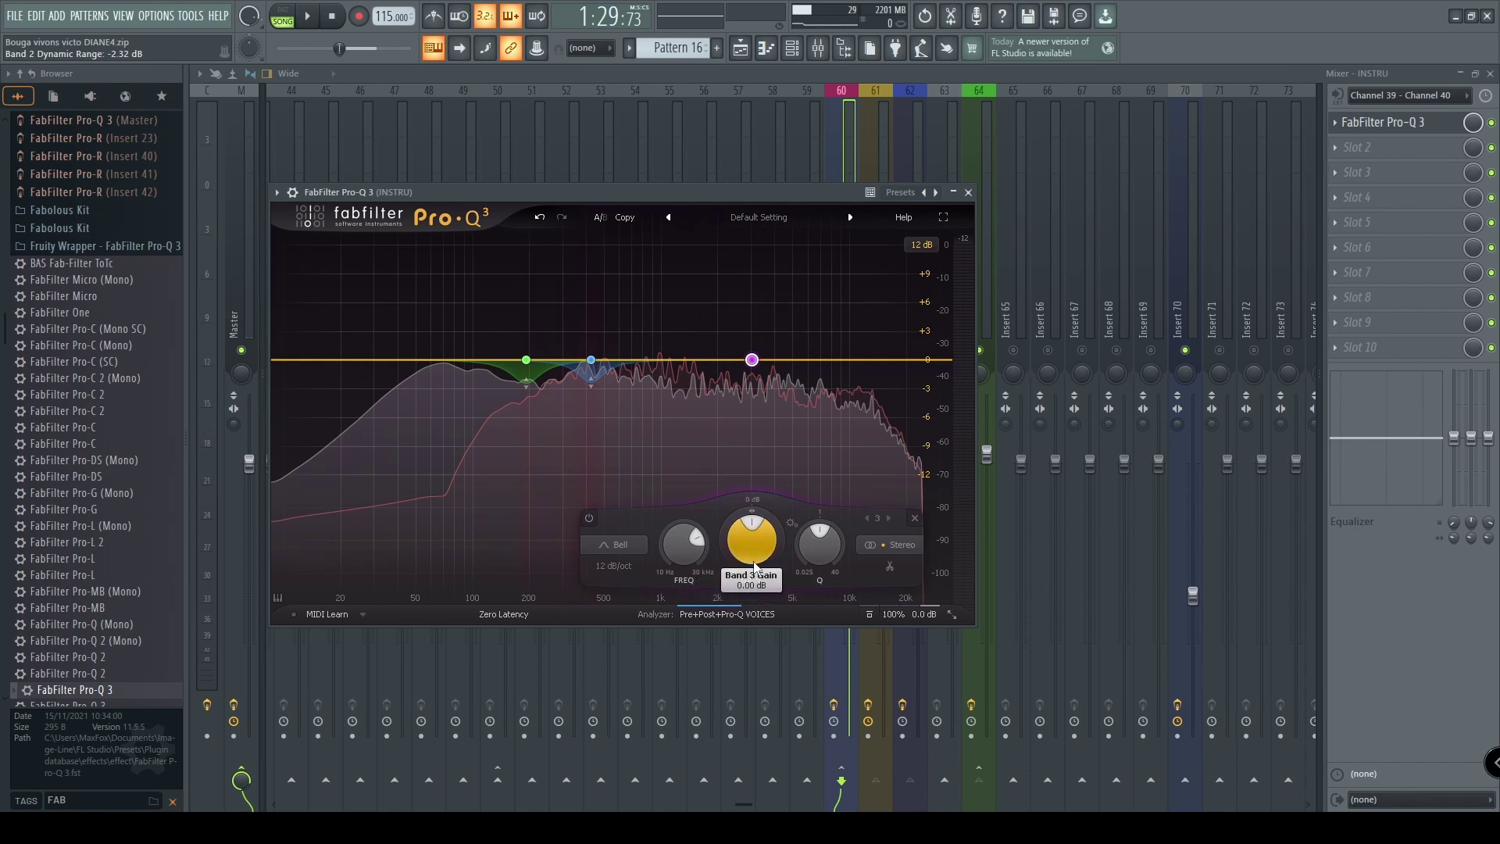
{"action": "mouse_move", "coordinate": [760, 397]}
{"action": "right_click", "coordinate": [752, 359]}
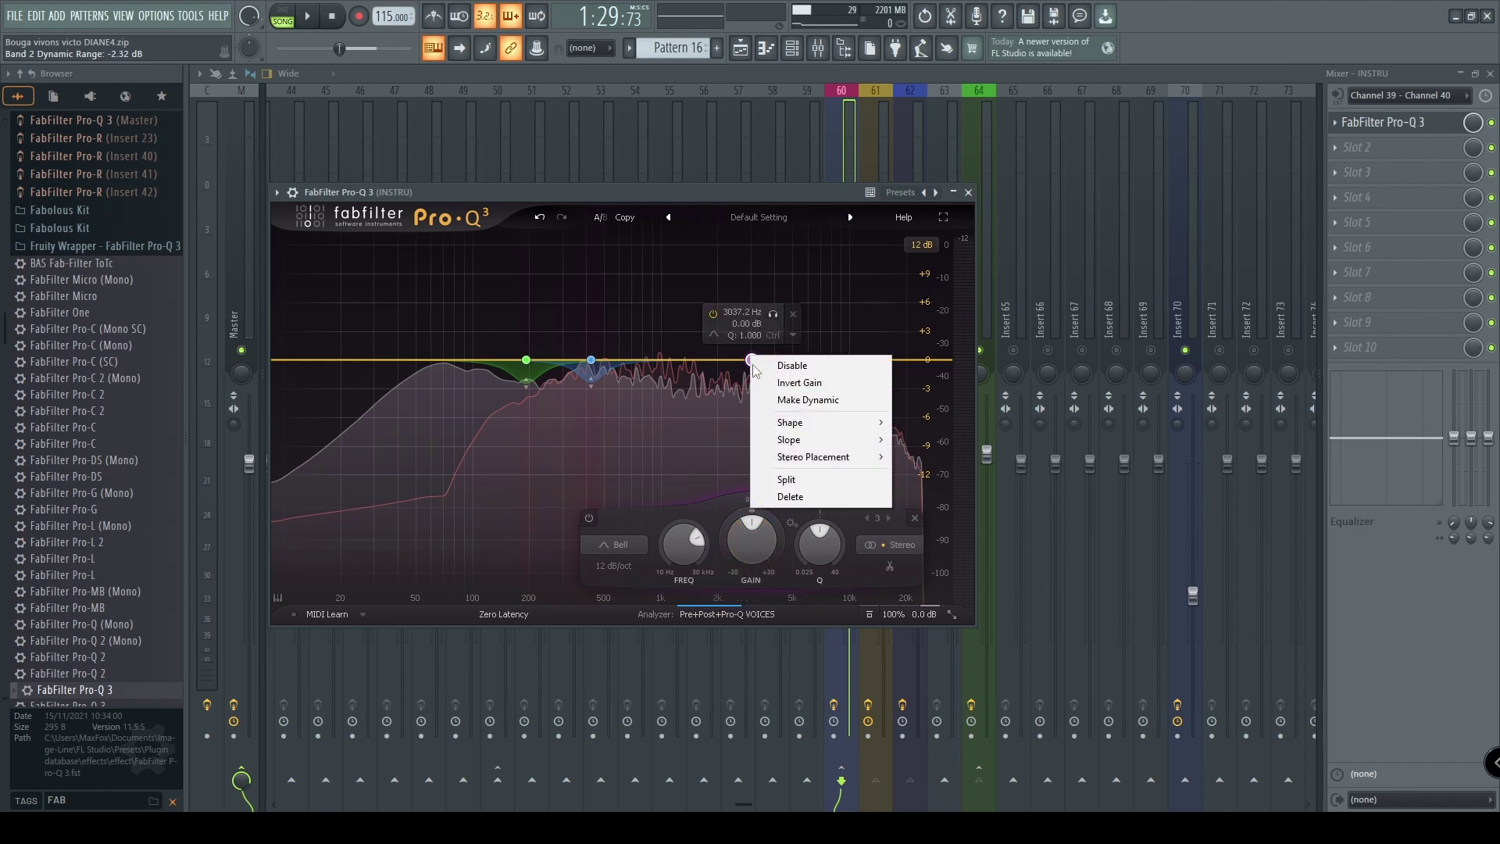
{"action": "left_click", "coordinate": [774, 394]}
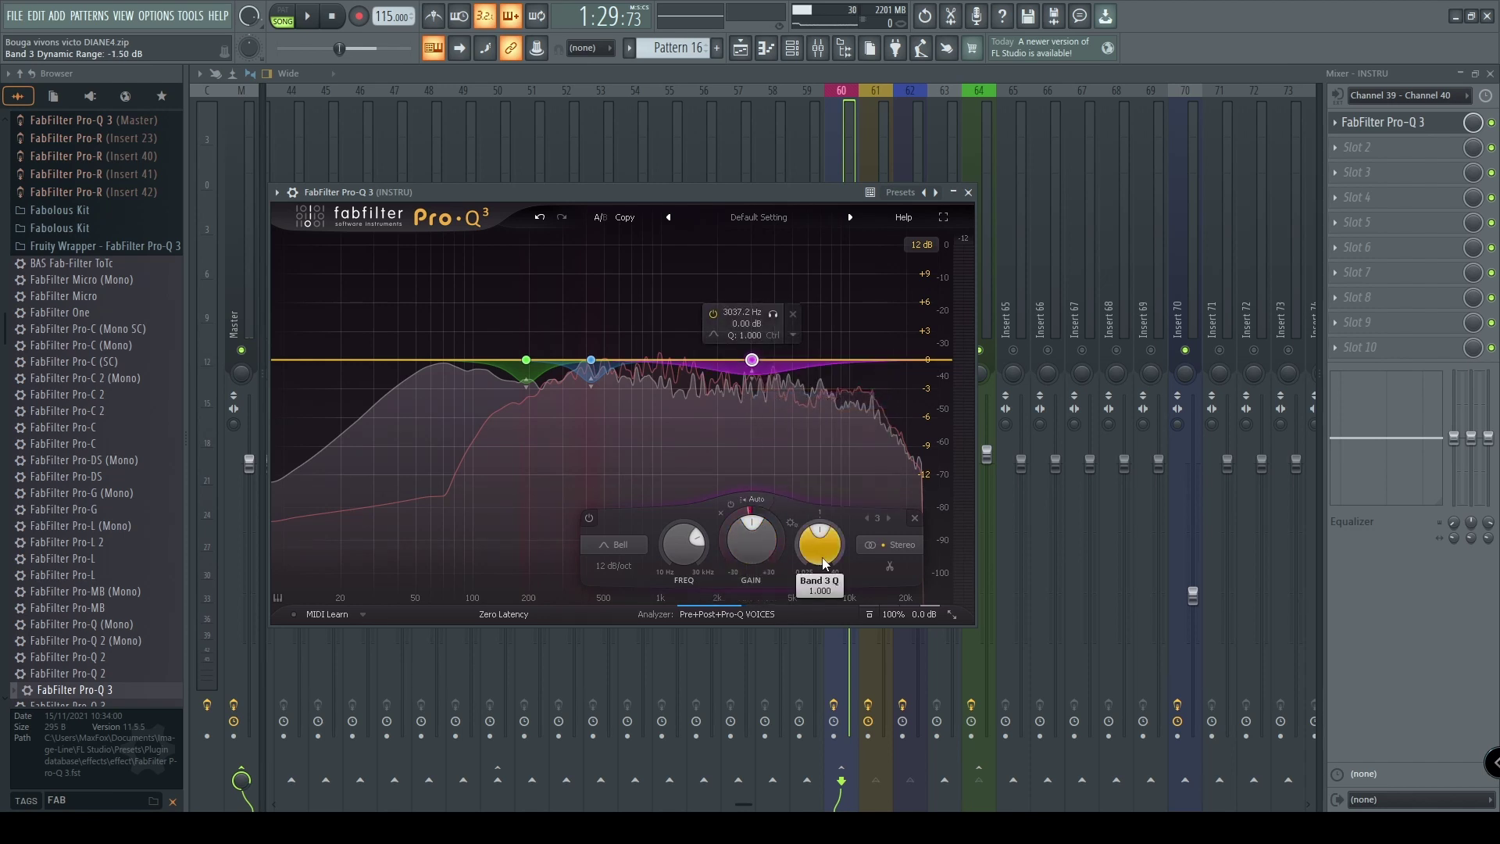
{"action": "left_click_drag", "start_coordinate": [824, 541], "coordinate": [814, 508]}
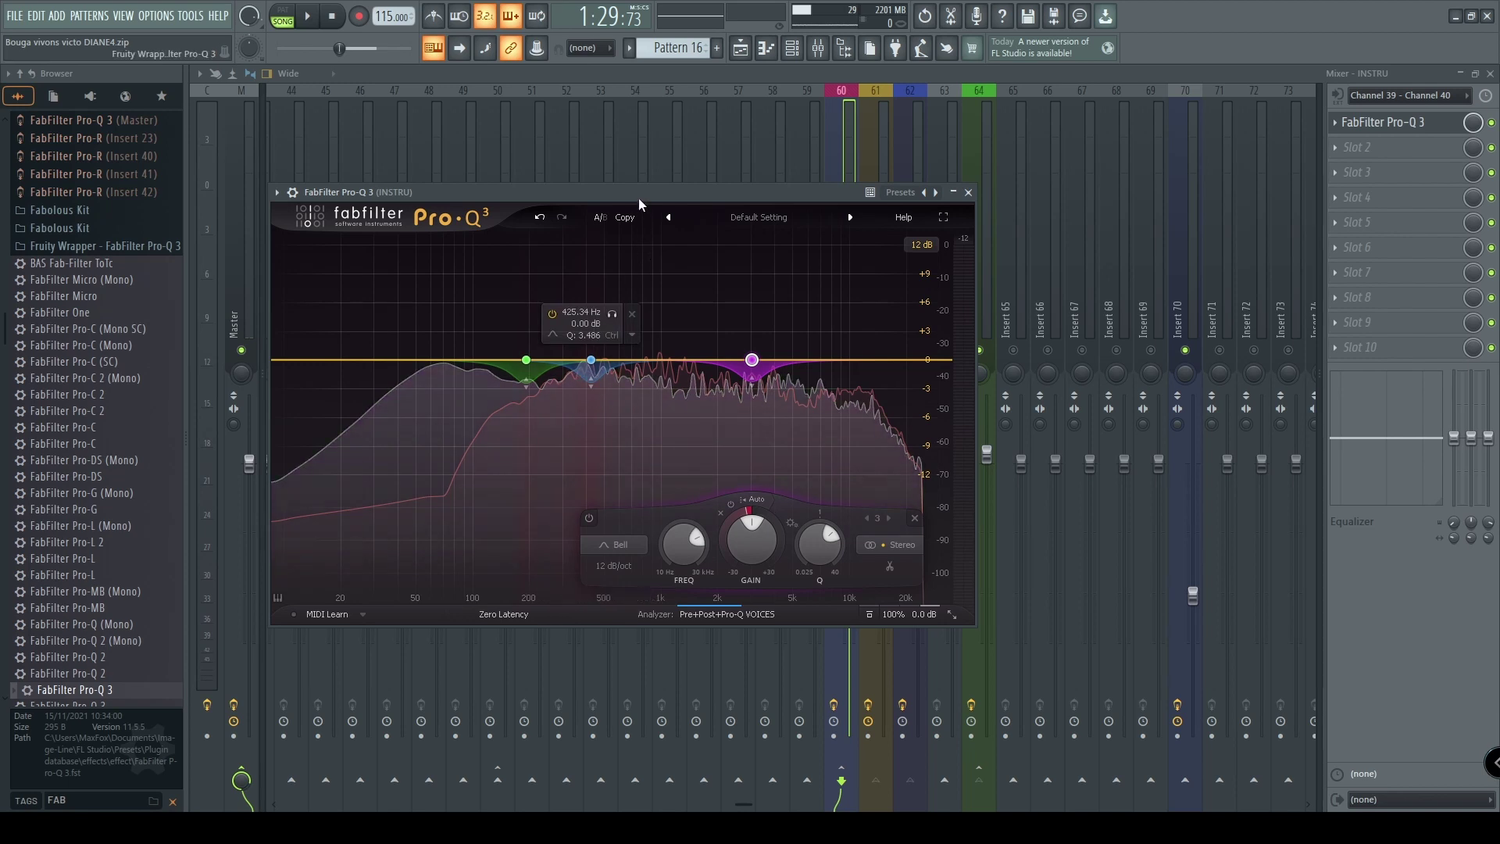
- Play the song and watch how the three dynamic bands react on INSTRU
{"action": "key", "text": "space"}
{"action": "mouse_move", "coordinate": [573, 332]}
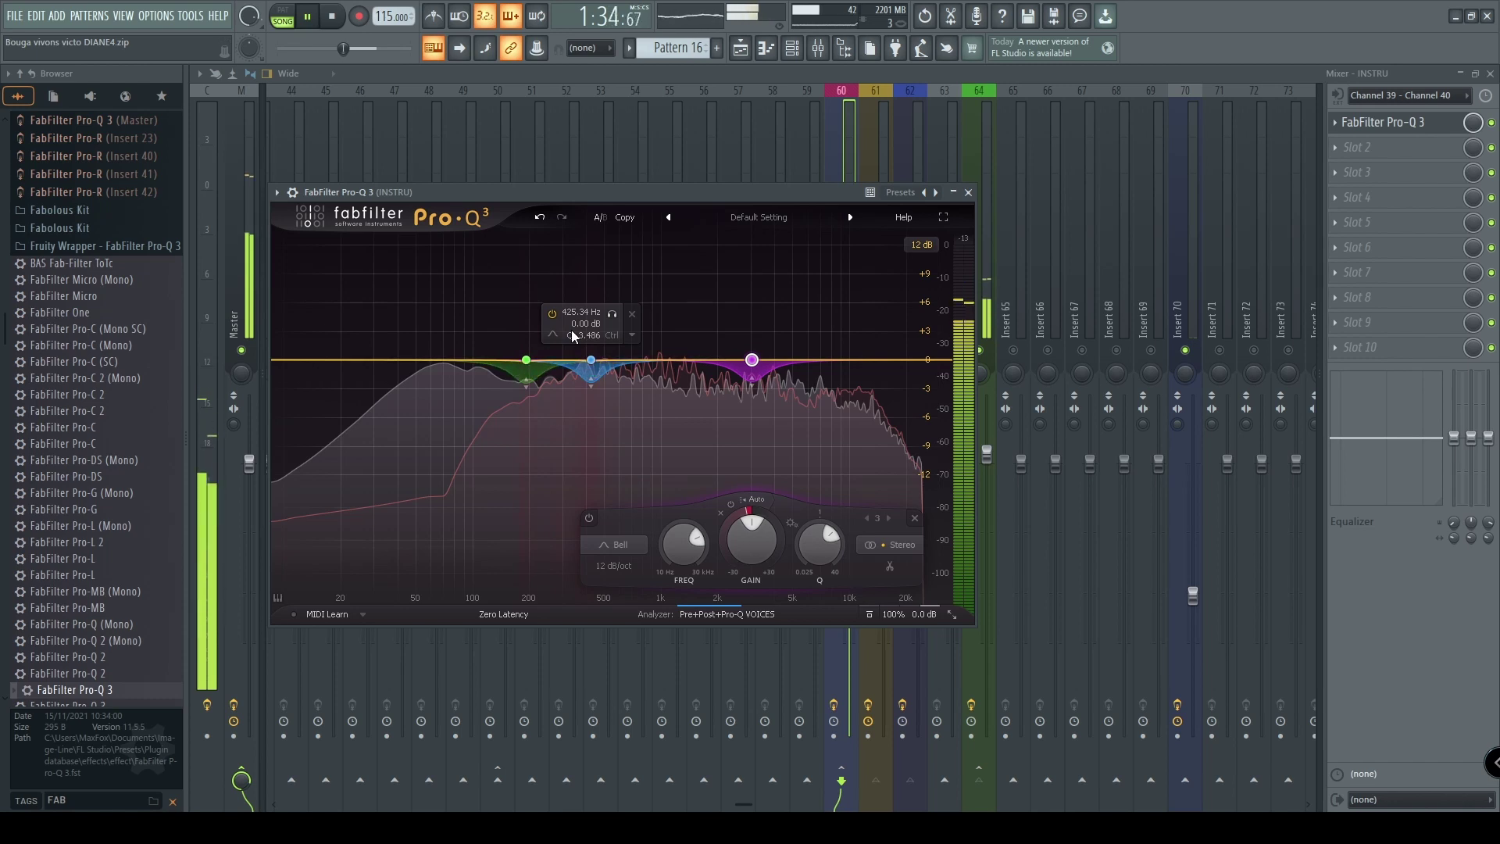
{"action": "left_click", "coordinate": [614, 314]}
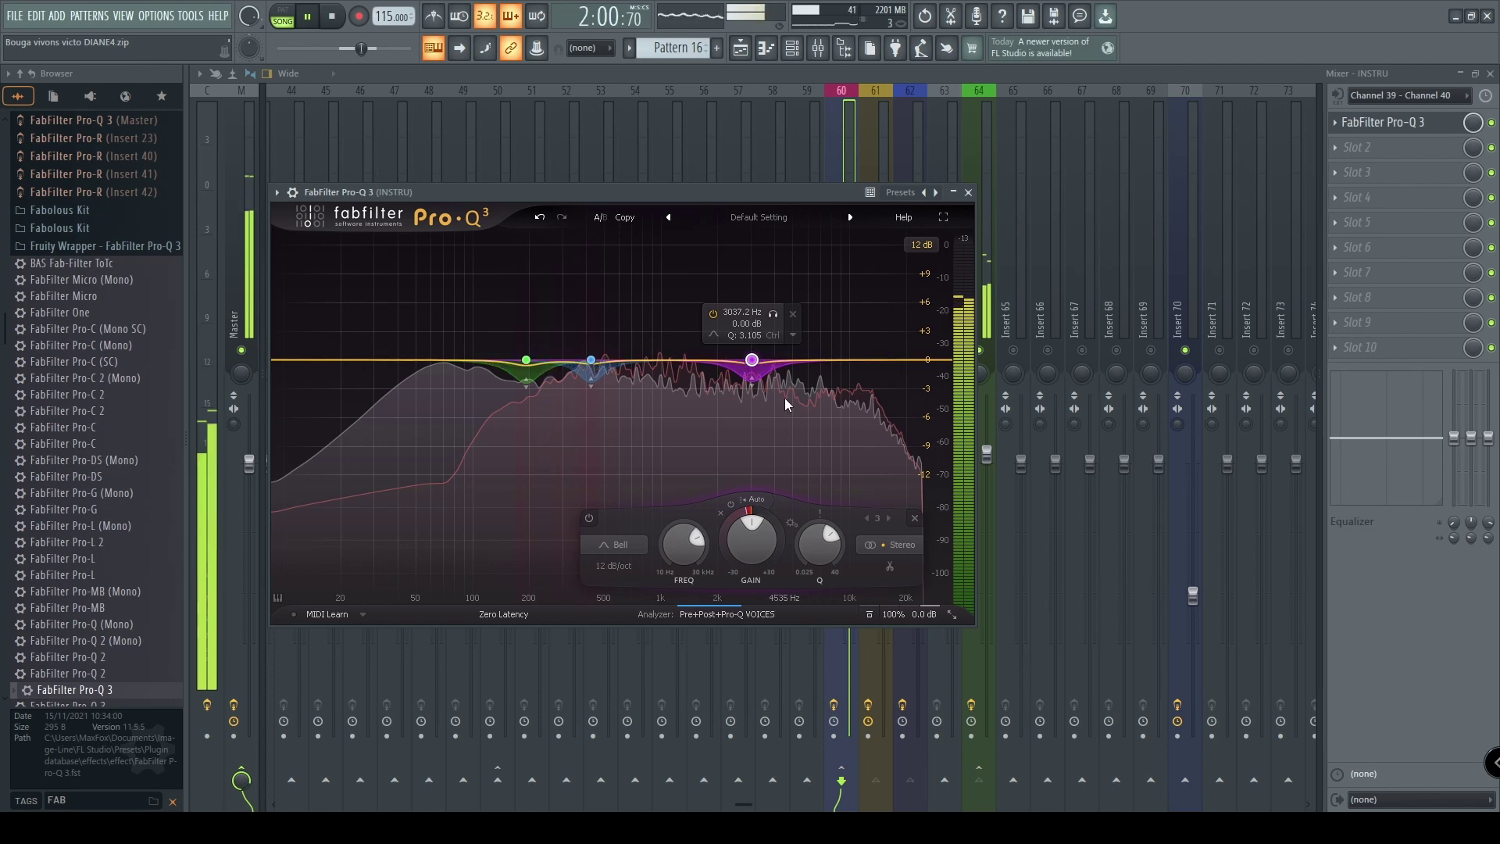
{"action": "key", "text": "space"}
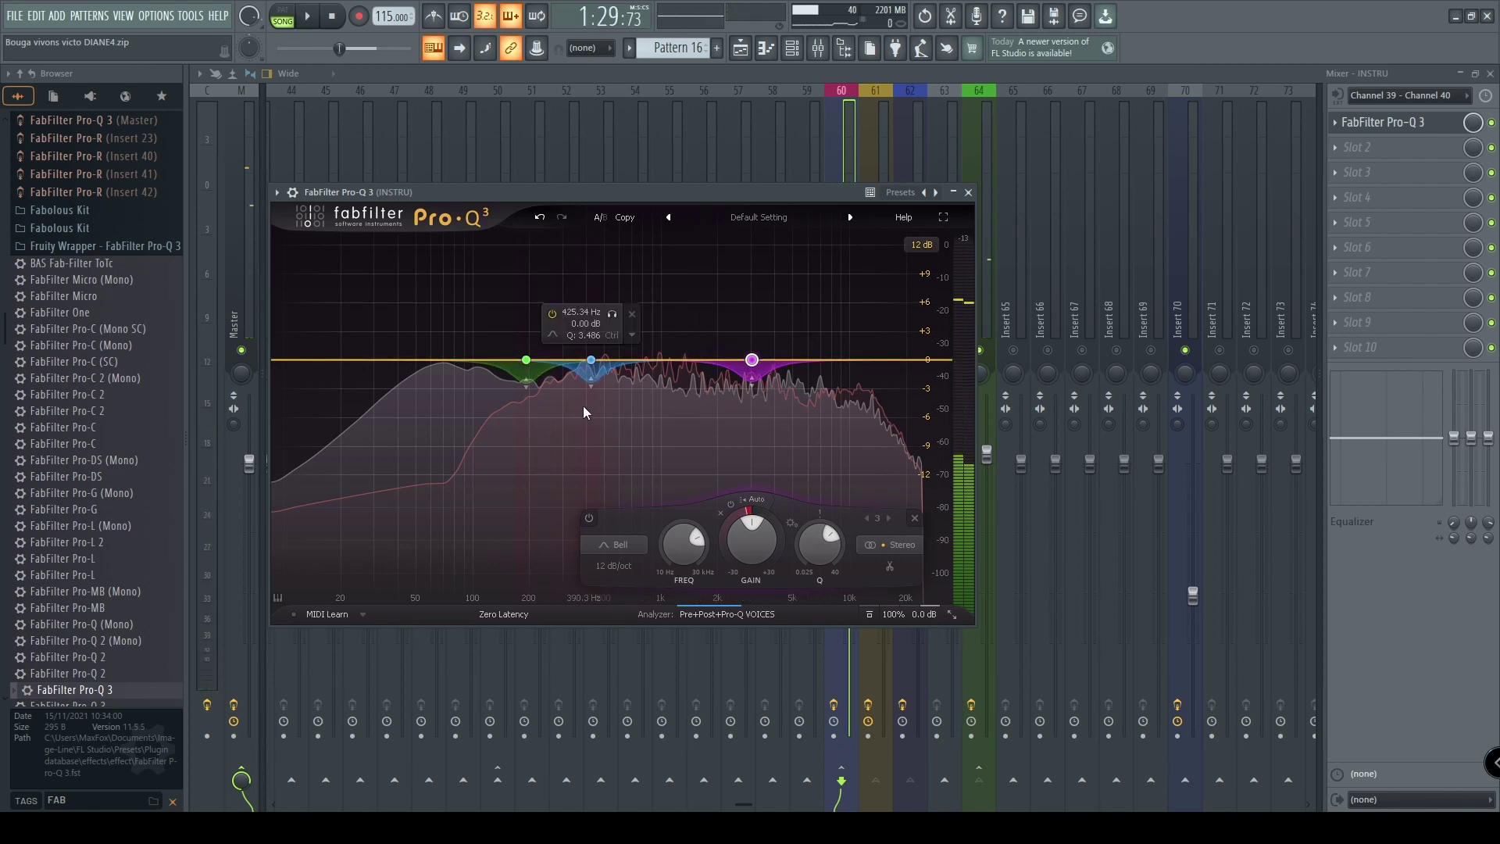
- Switch the 193 Hz, 425 Hz and 3037 Hz bands from auto to manual threshold and enable external side chain on each
{"action": "left_click", "coordinate": [525, 362]}
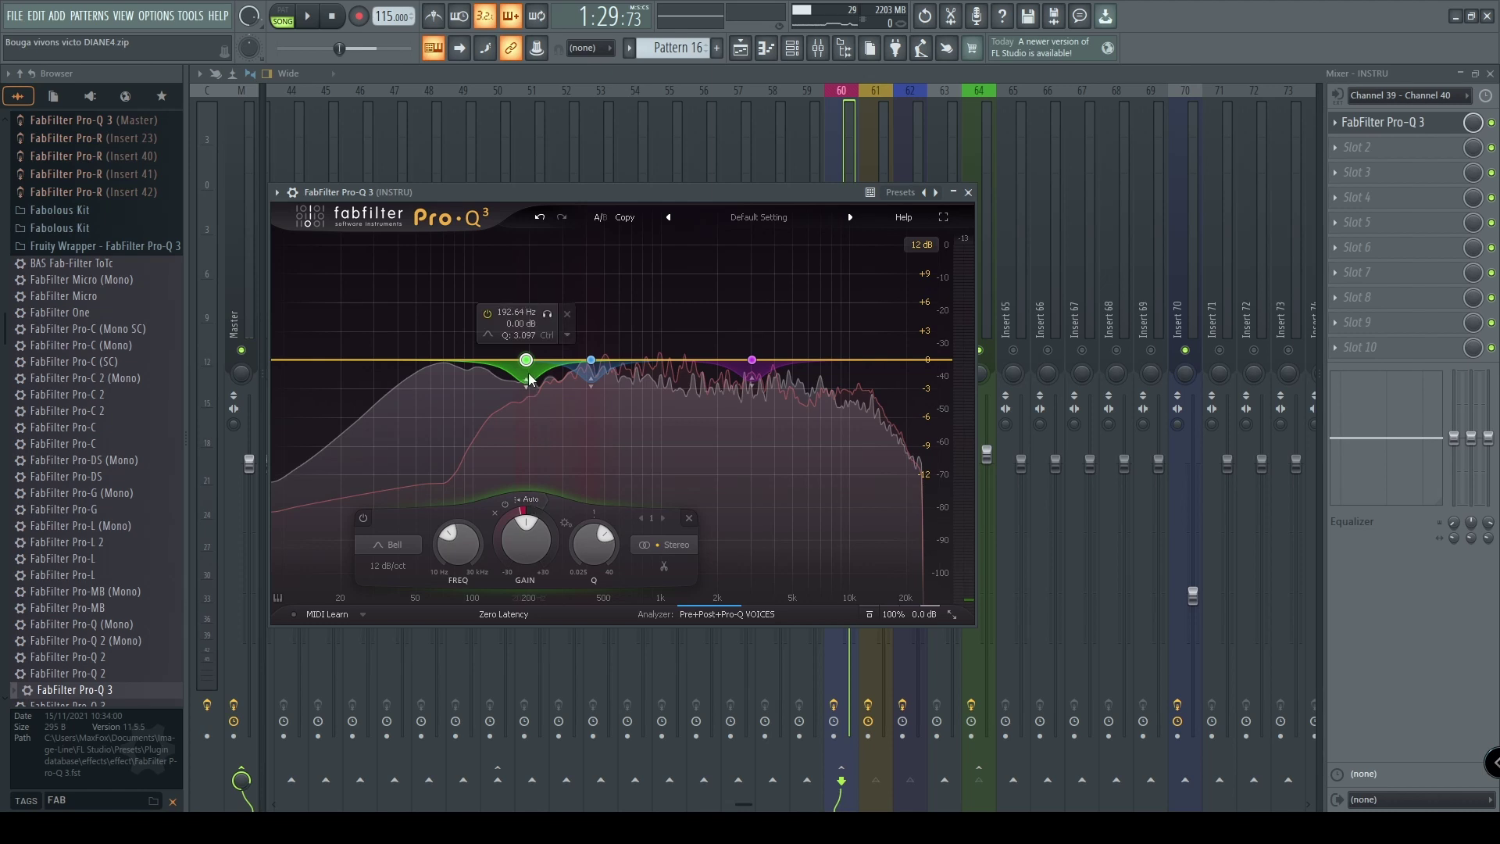
{"action": "left_click", "coordinate": [528, 499]}
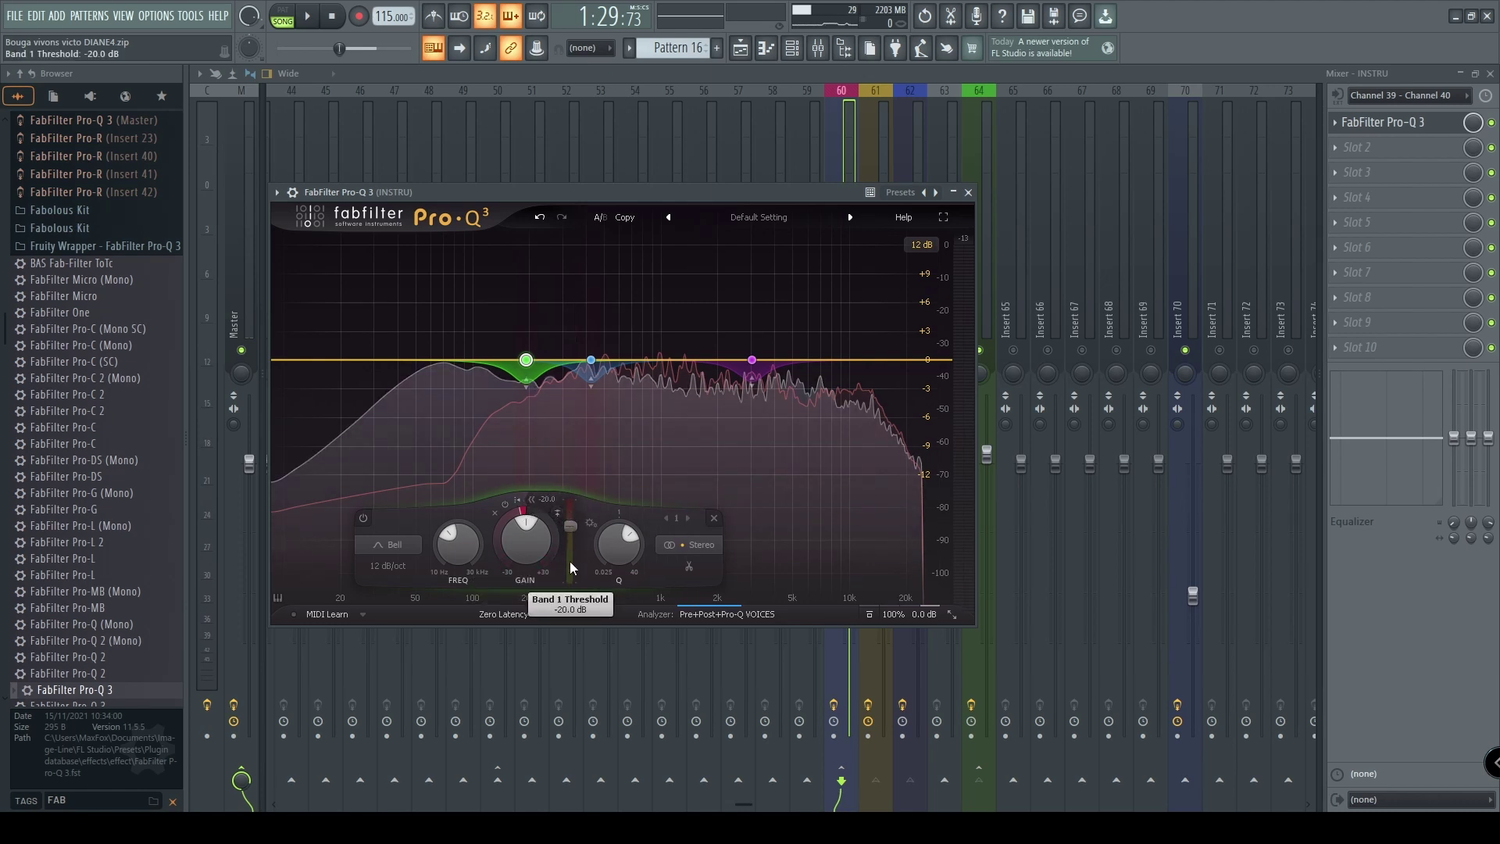
{"action": "left_click", "coordinate": [557, 514]}
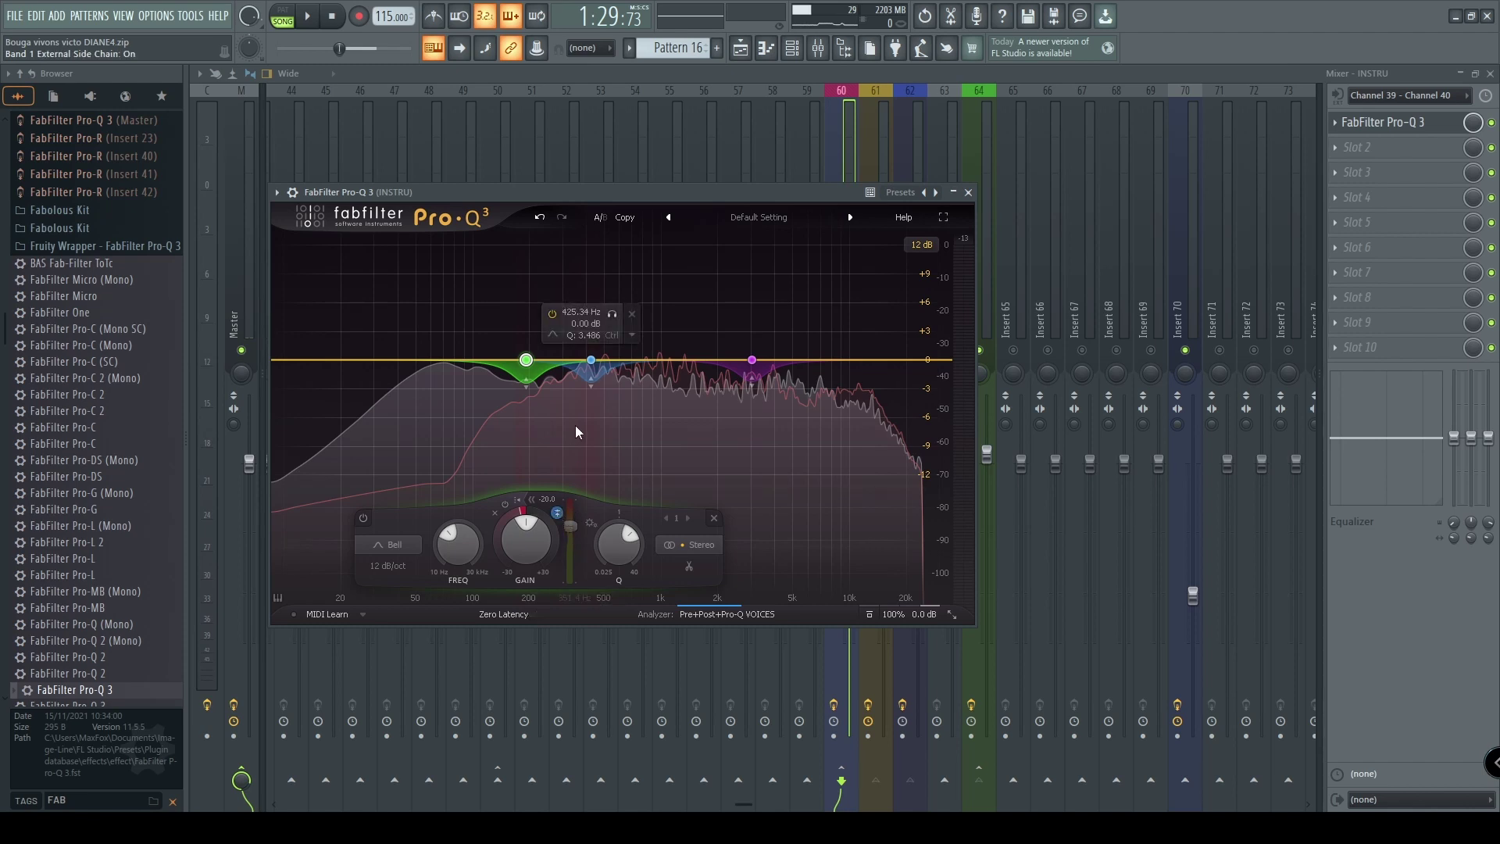
{"action": "left_click", "coordinate": [594, 377]}
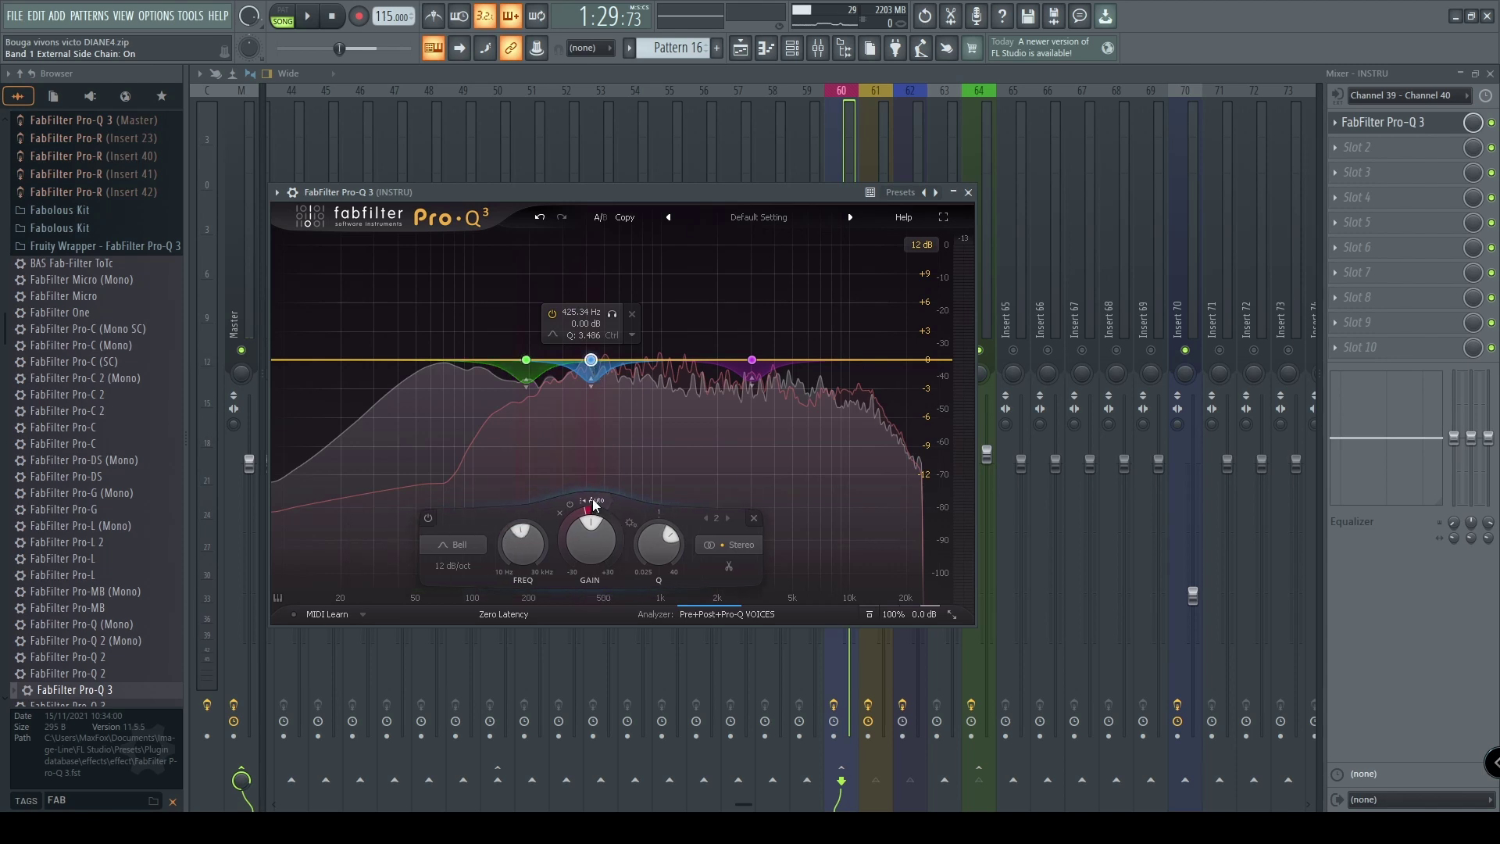
{"action": "left_click", "coordinate": [593, 499]}
{"action": "left_click", "coordinate": [622, 512]}
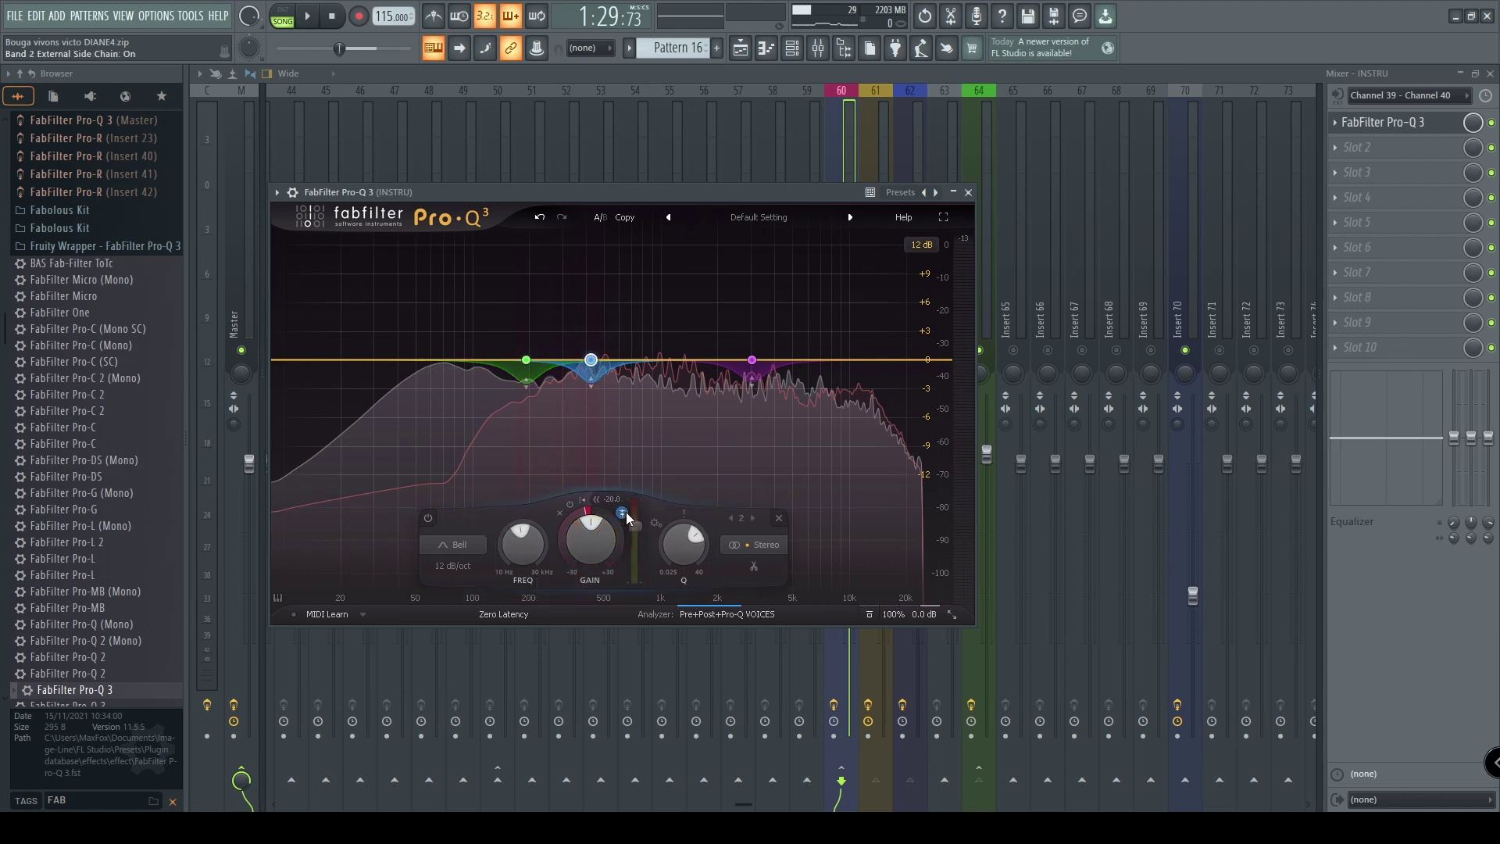
{"action": "left_click", "coordinate": [758, 370]}
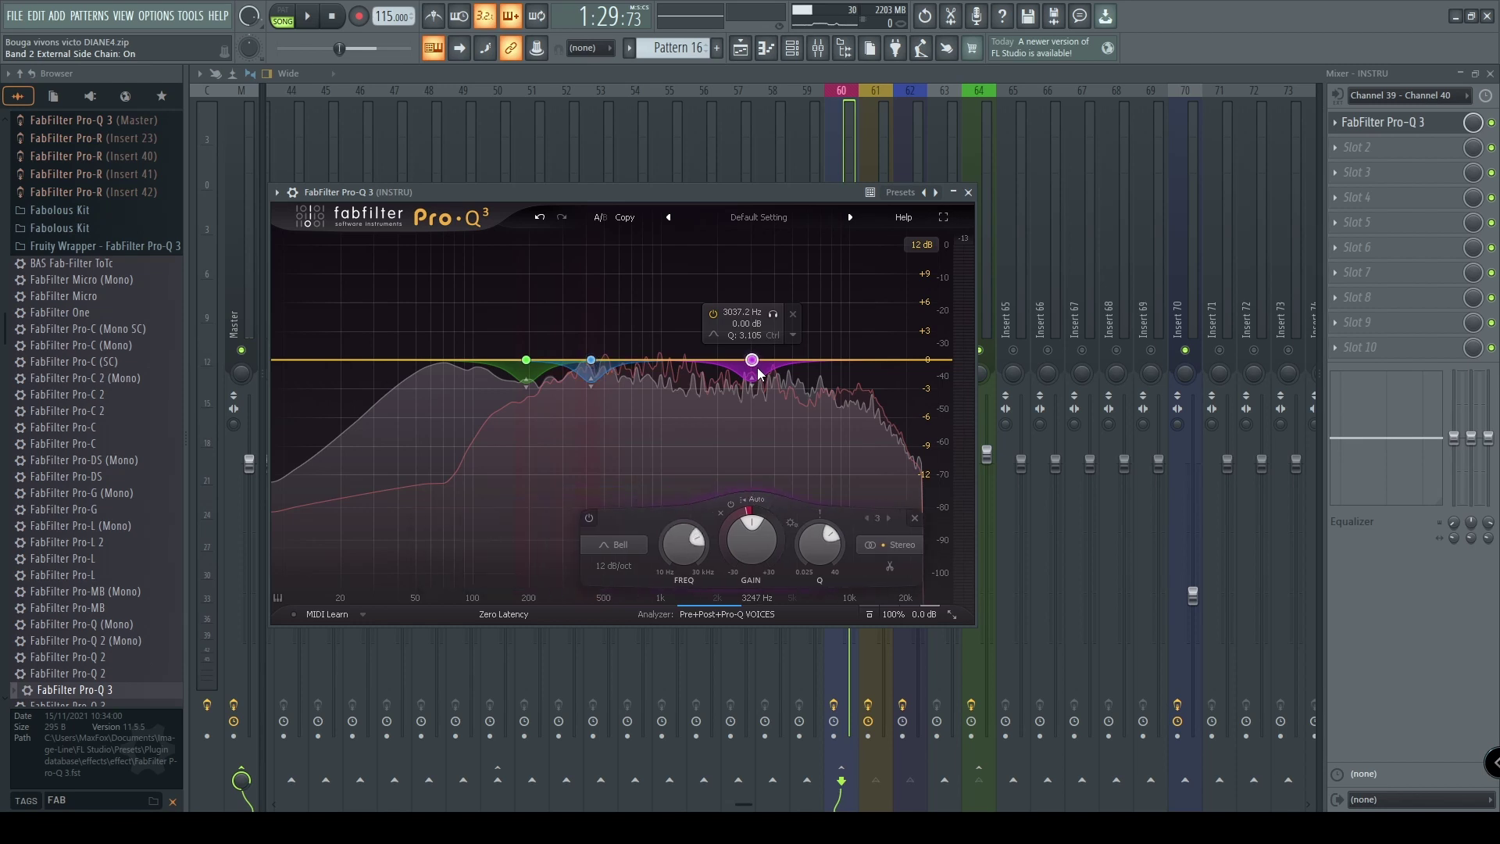
{"action": "left_click", "coordinate": [753, 498]}
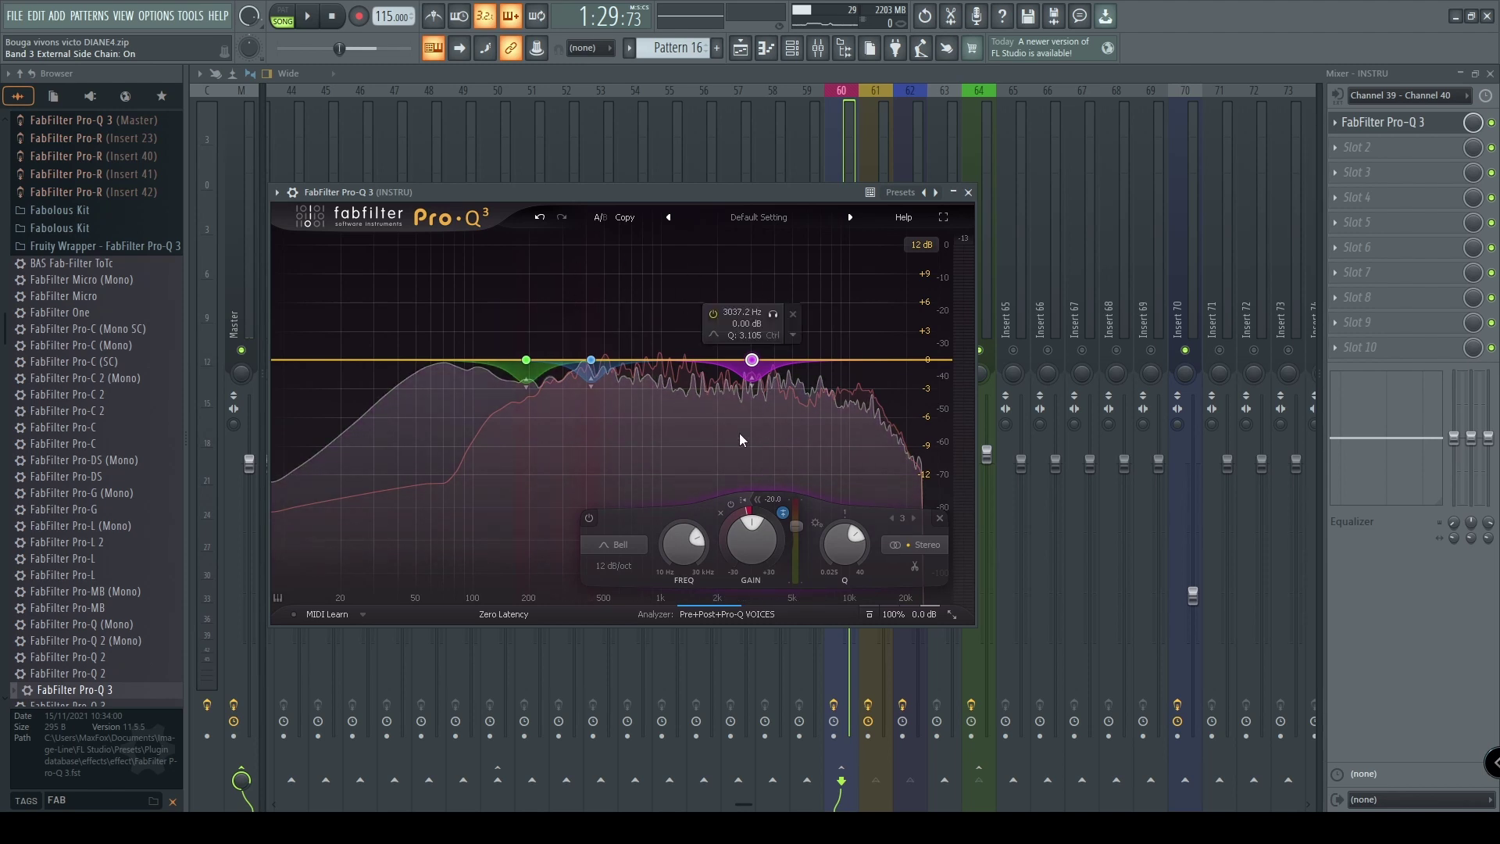
- Play back the song to check the side-chained bands' response
{"action": "key", "text": "space"}
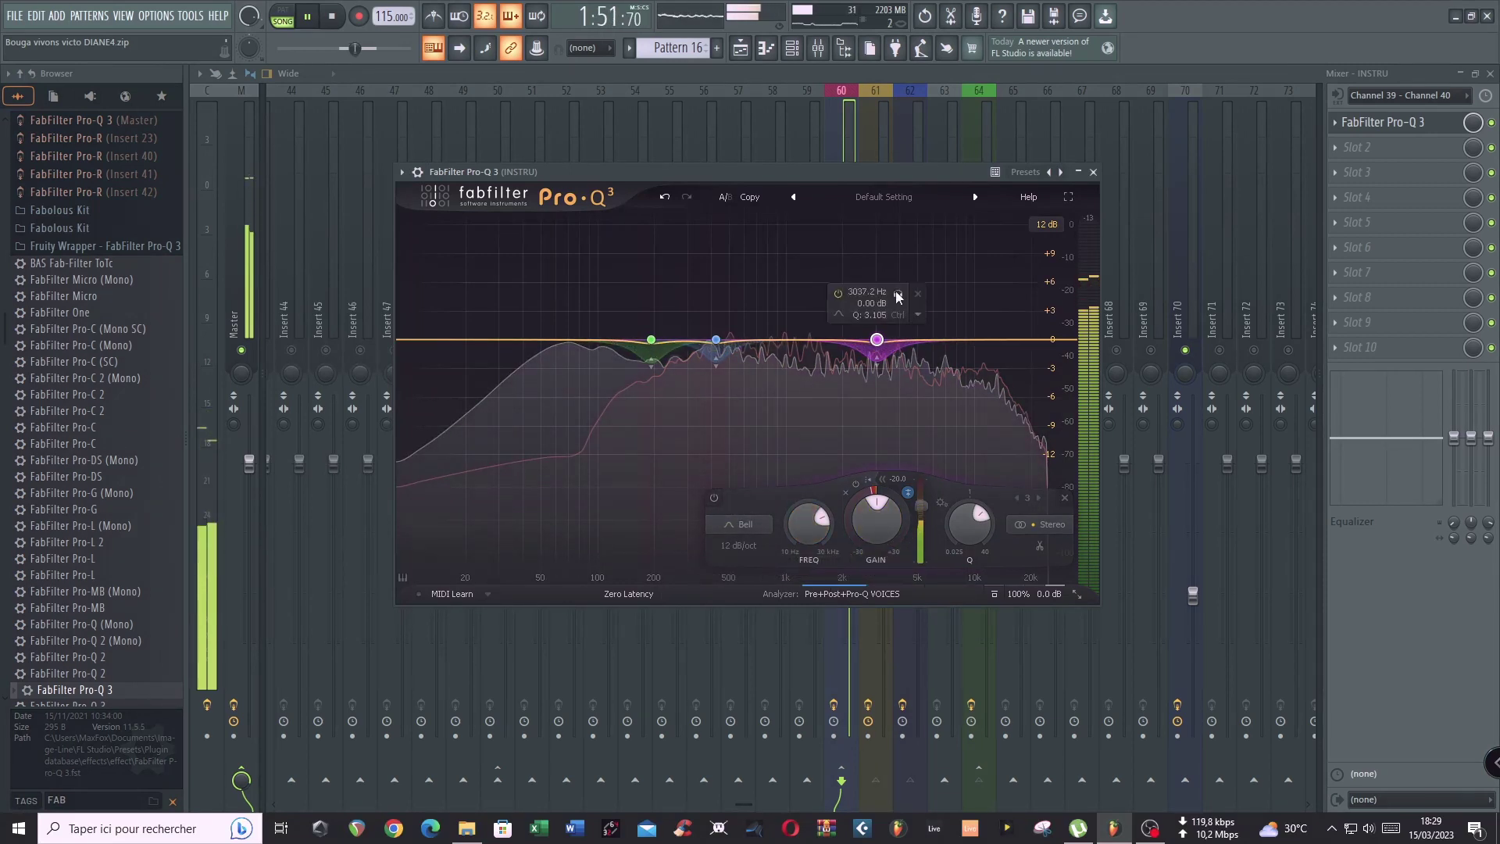
{"action": "mouse_move", "coordinate": [870, 266]}
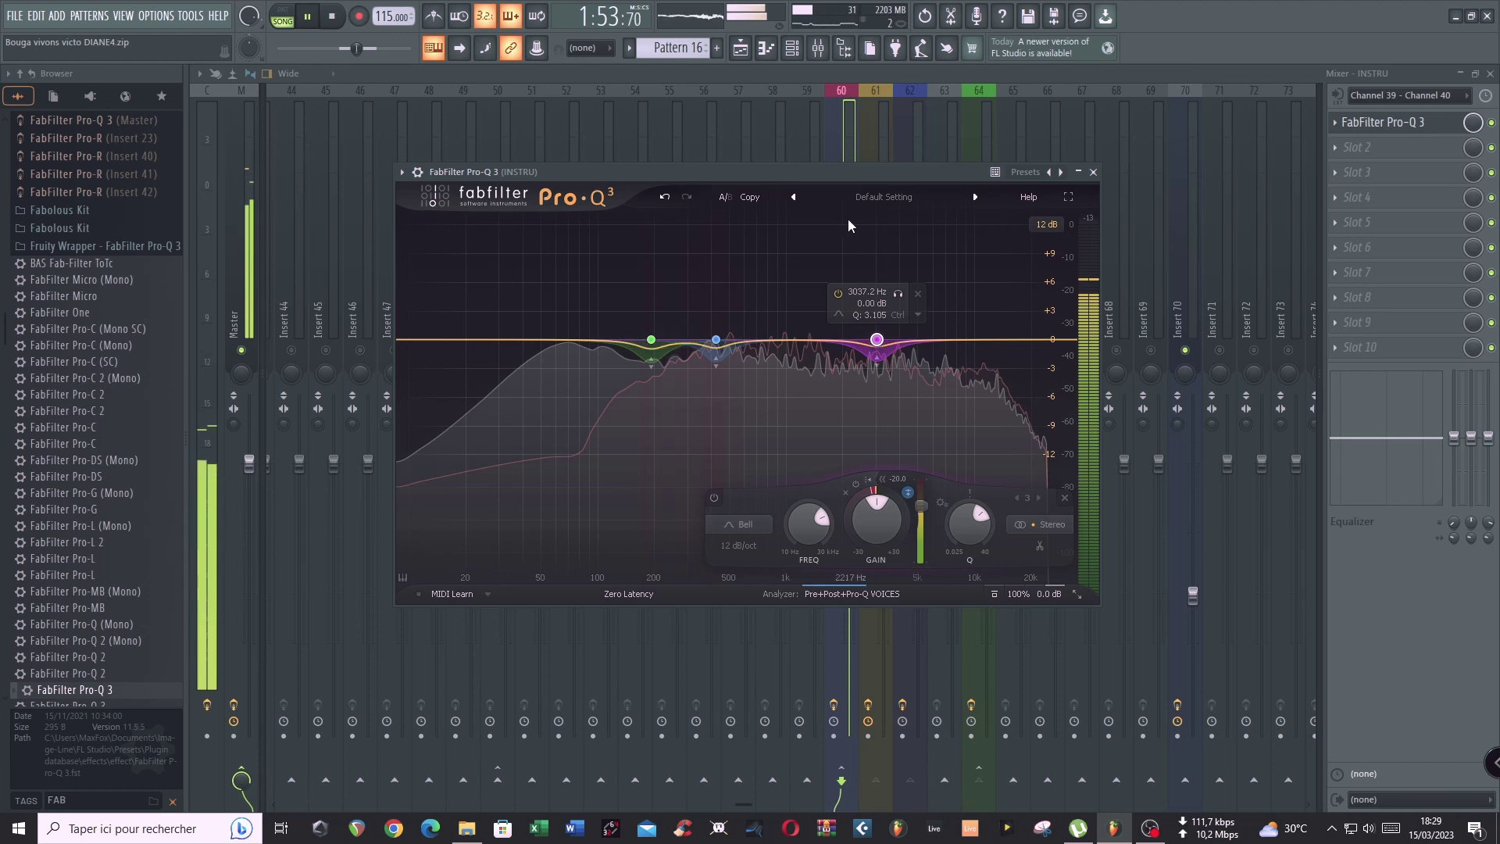
{"action": "key", "text": "space"}
- Assign an input source to the Stereo Side Chain connection in the INSTRU Pro-Q 3 wrapper's processing settings, and close the plugin
{"action": "left_click_drag", "start_coordinate": [832, 175], "coordinate": [861, 382]}
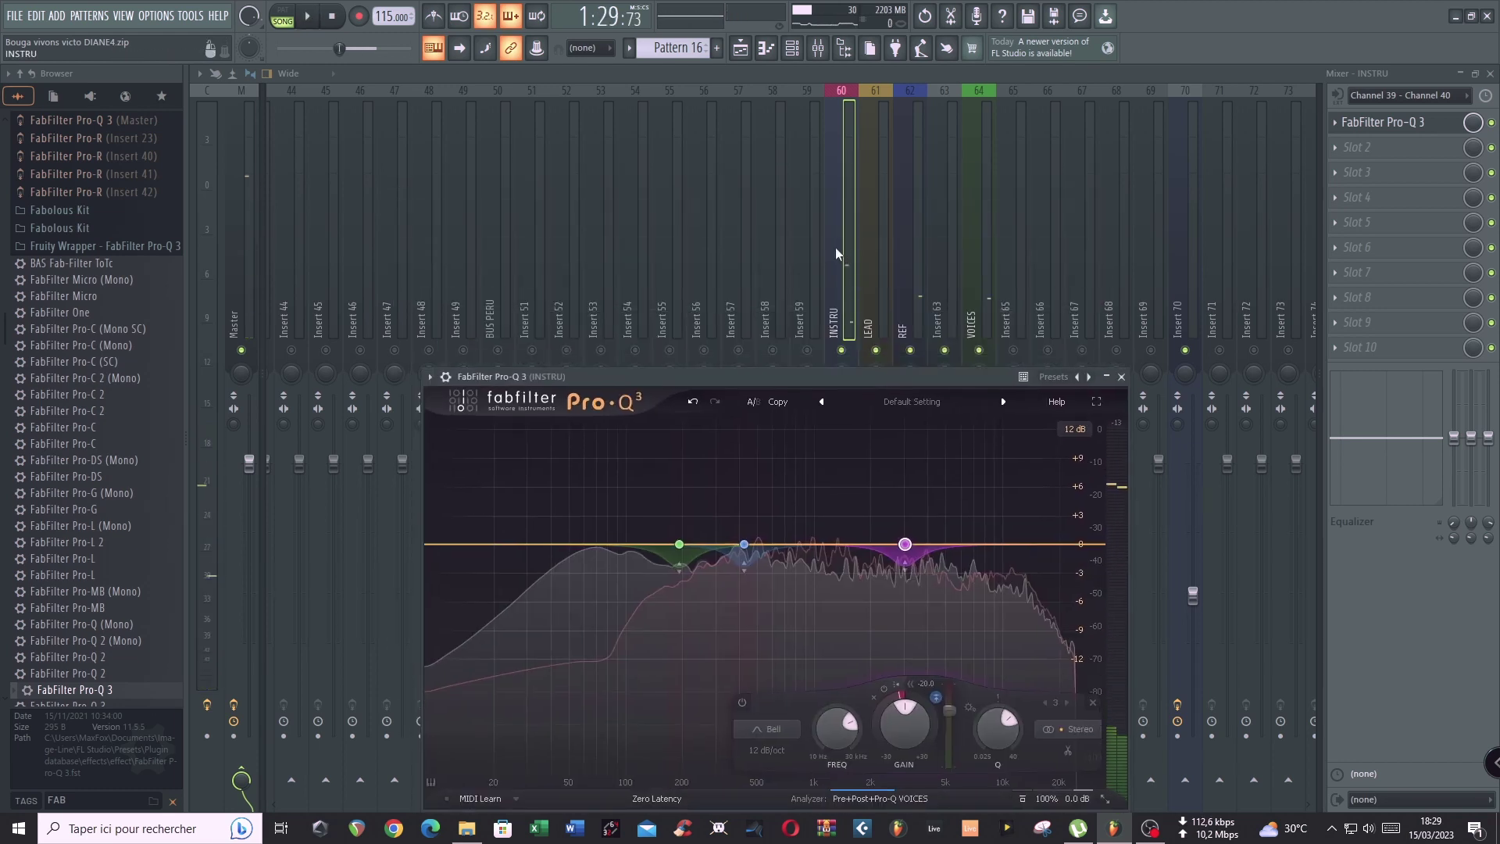
{"action": "left_click", "coordinate": [445, 376]}
{"action": "left_click", "coordinate": [475, 403]}
{"action": "left_click", "coordinate": [494, 438]}
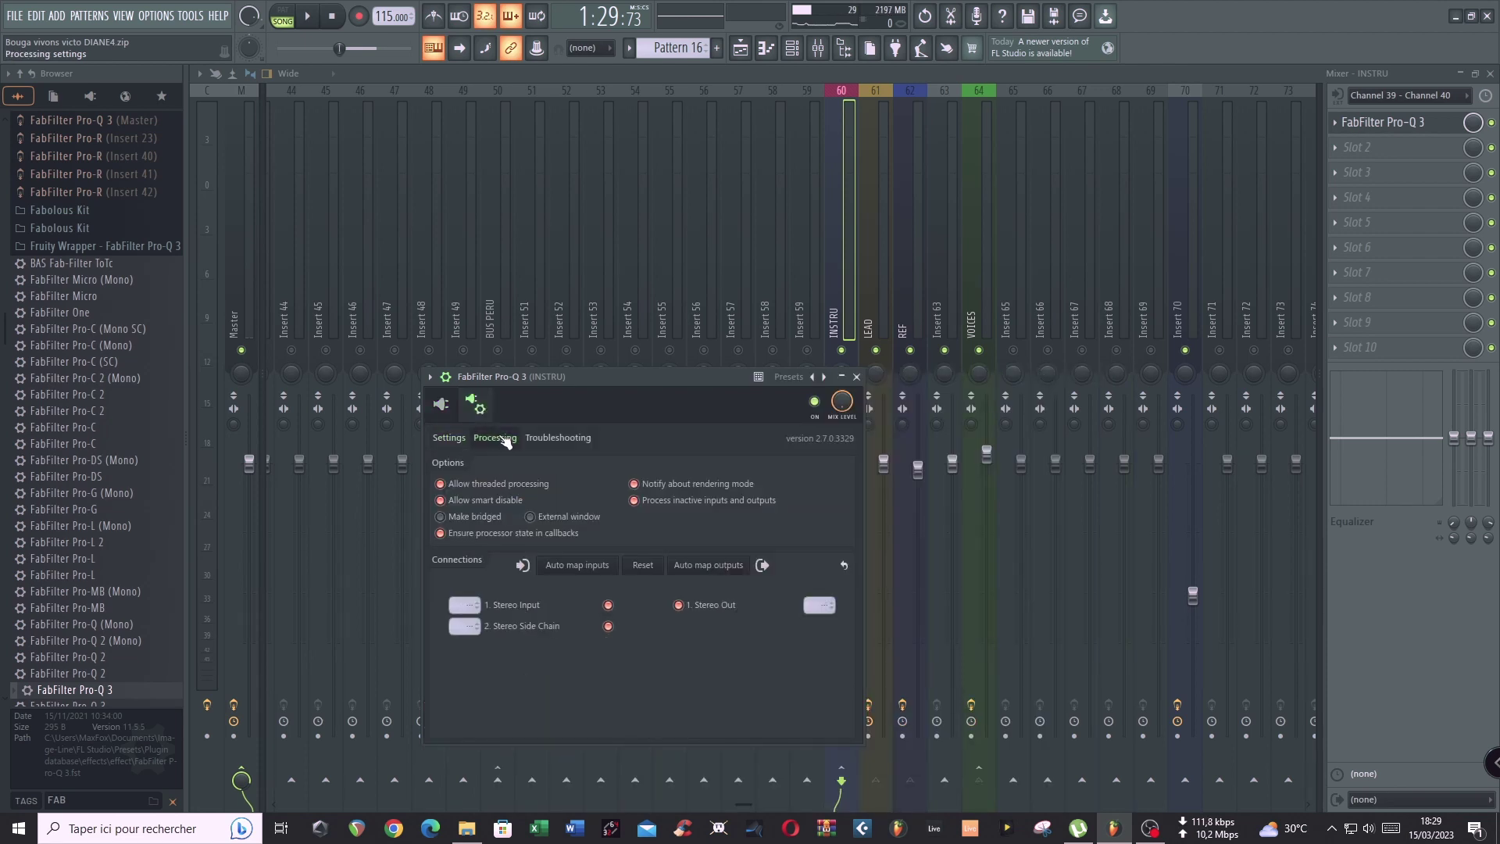
{"action": "left_click", "coordinate": [471, 625]}
{"action": "left_click", "coordinate": [481, 648]}
{"action": "left_click", "coordinate": [857, 377]}
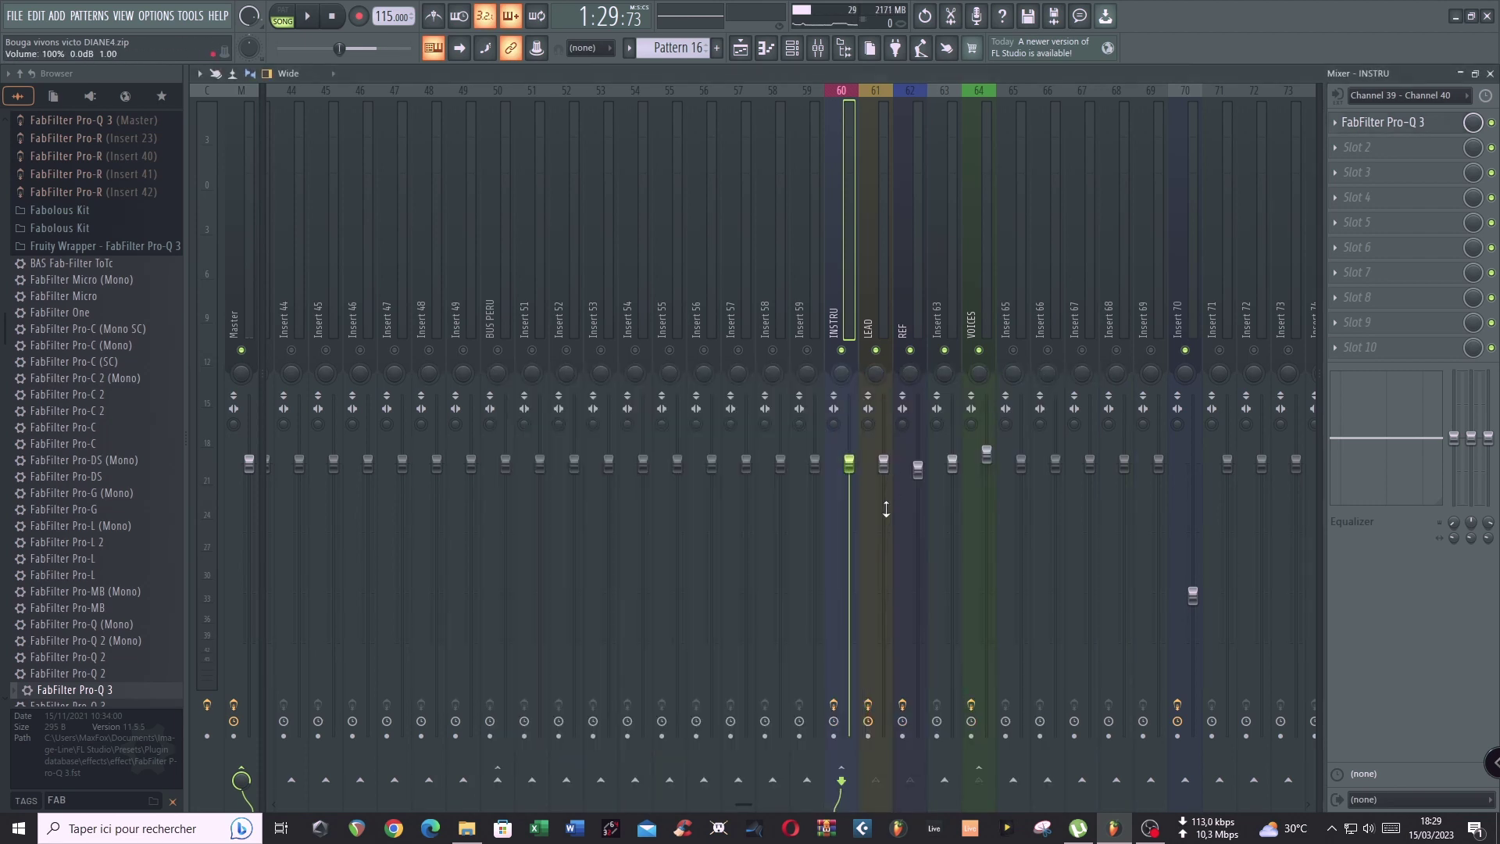
- Reopen the INSTRU Pro-Q 3 editor during playback and check how its bands respond to the side-chained voices
{"action": "key", "text": "space"}
{"action": "left_click", "coordinate": [1382, 122]}
{"action": "left_click", "coordinate": [1383, 122]}
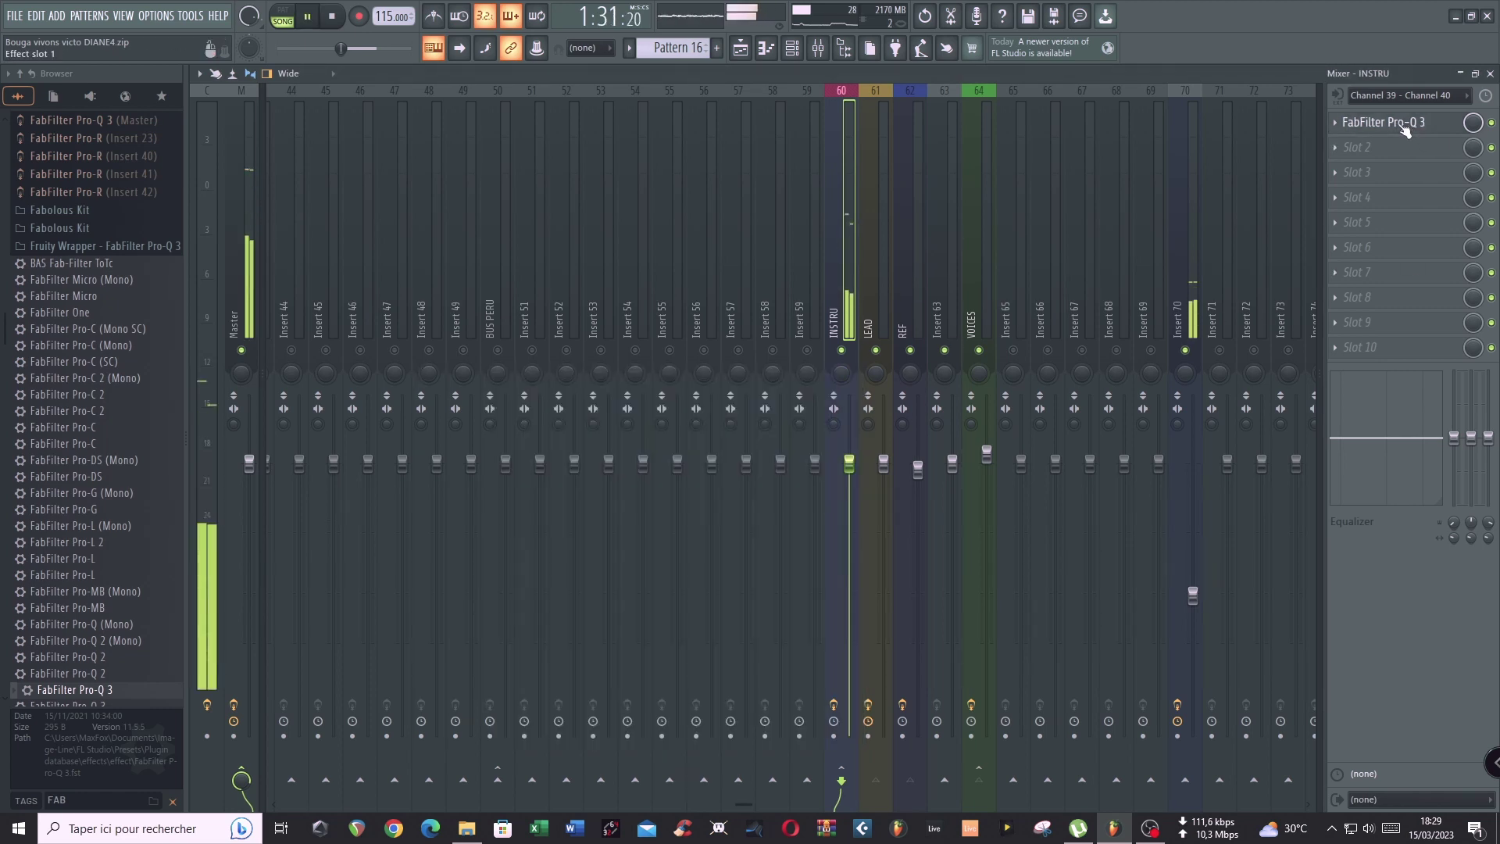
{"action": "left_click", "coordinate": [1383, 122]}
{"action": "left_click", "coordinate": [440, 404]}
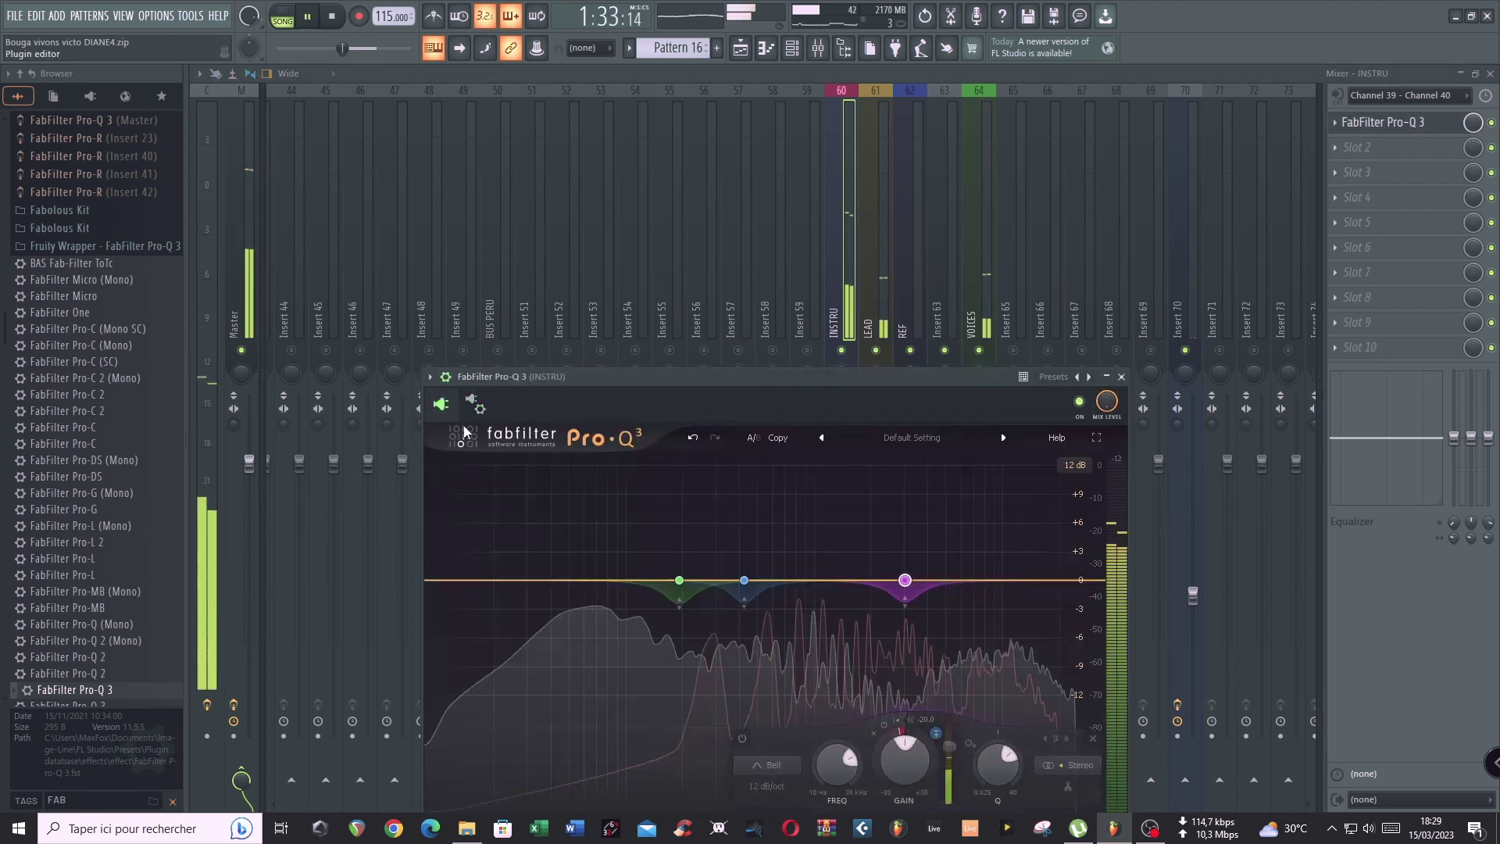
{"action": "left_click_drag", "start_coordinate": [793, 381], "coordinate": [763, 183]}
{"action": "key", "text": "space"}
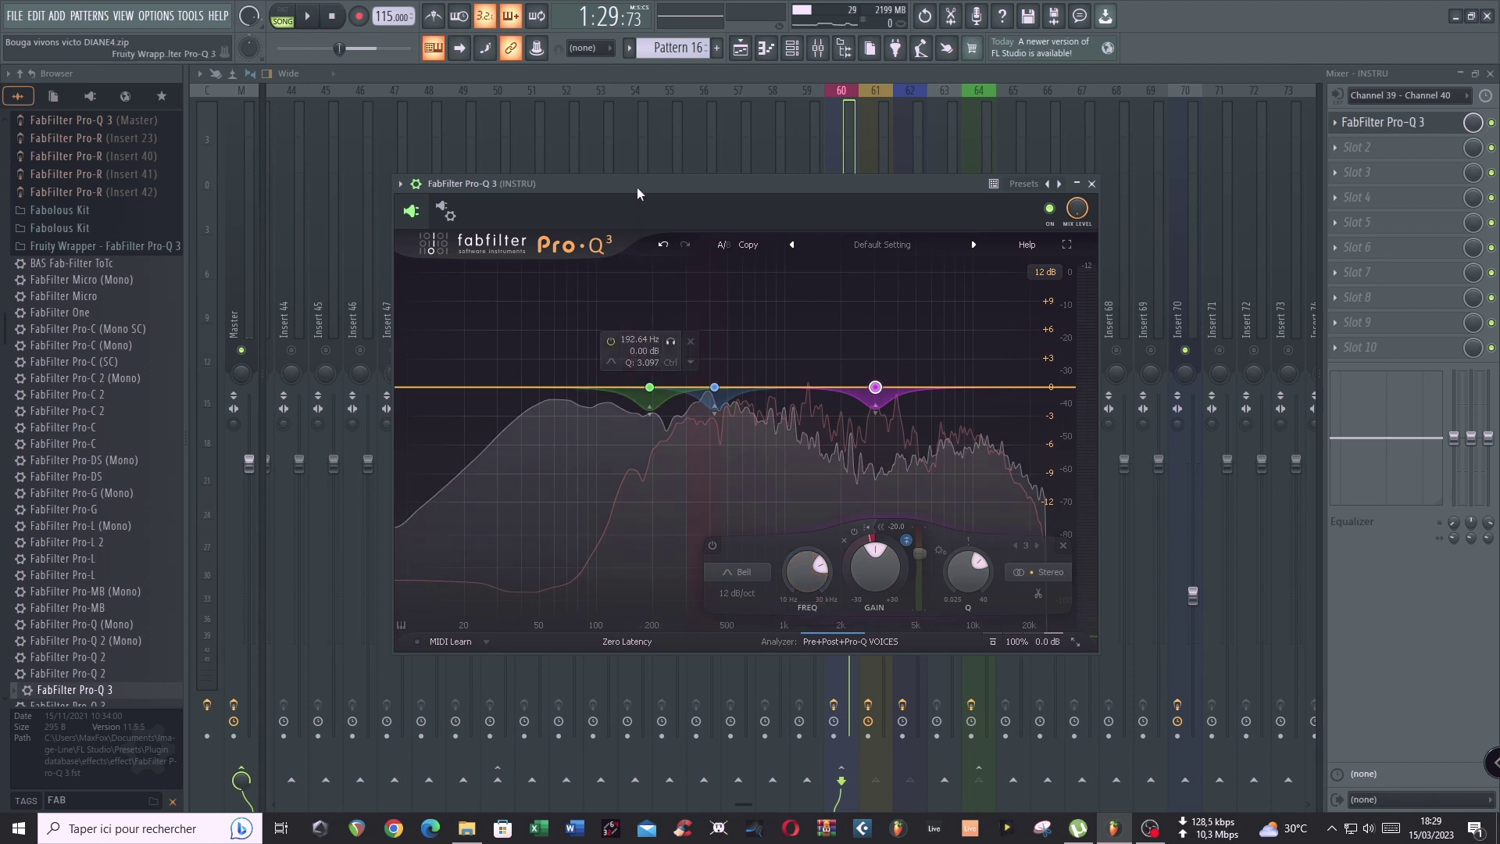
- Lower the 193 Hz band's threshold to -30.0 dB while the song plays
{"action": "key", "text": "space"}
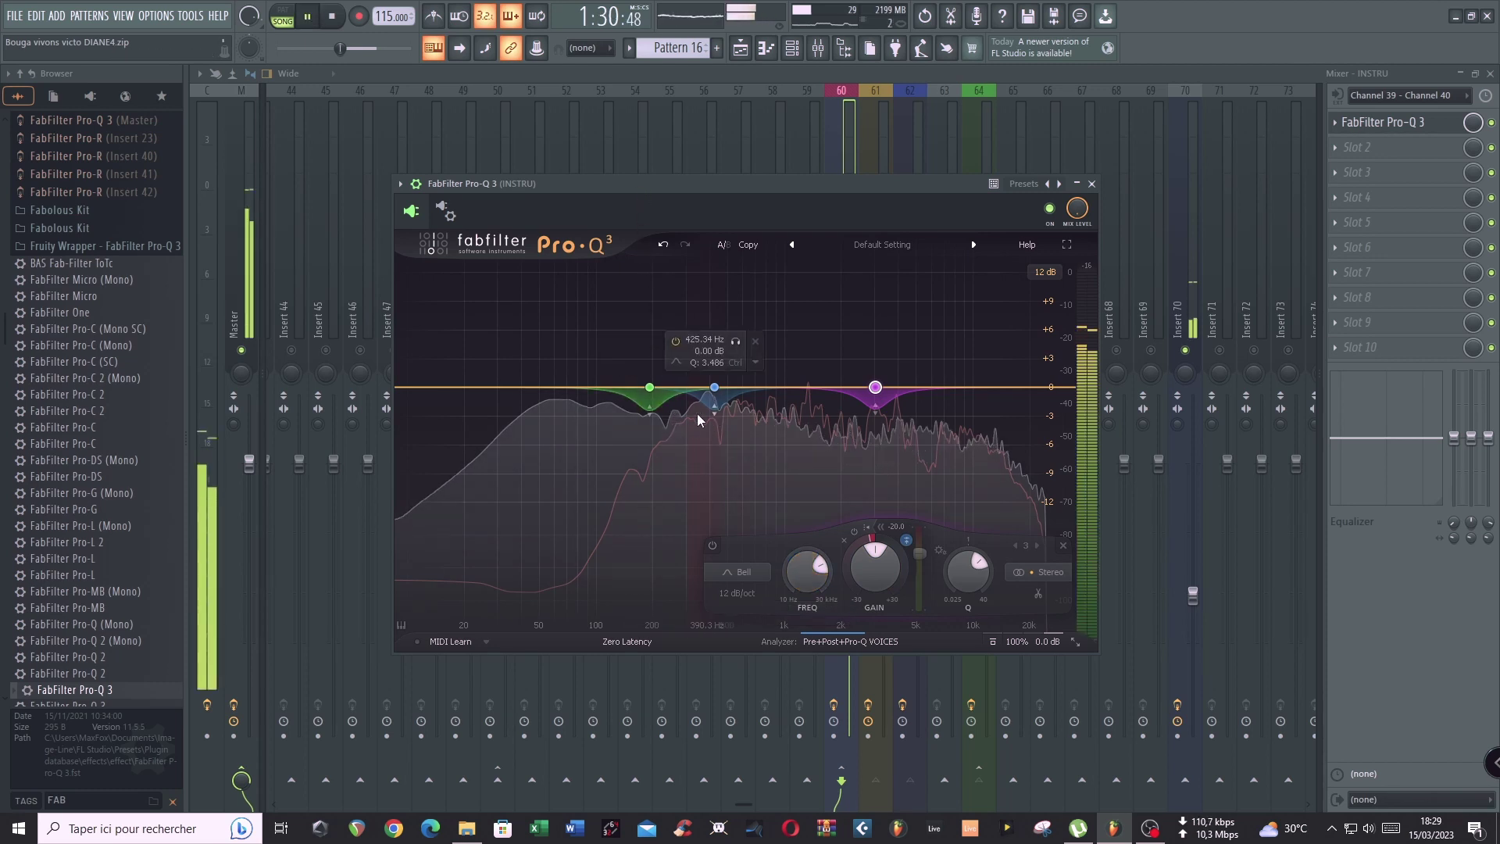
{"action": "left_click", "coordinate": [650, 399]}
{"action": "left_click_drag", "start_coordinate": [689, 553], "coordinate": [693, 570]}
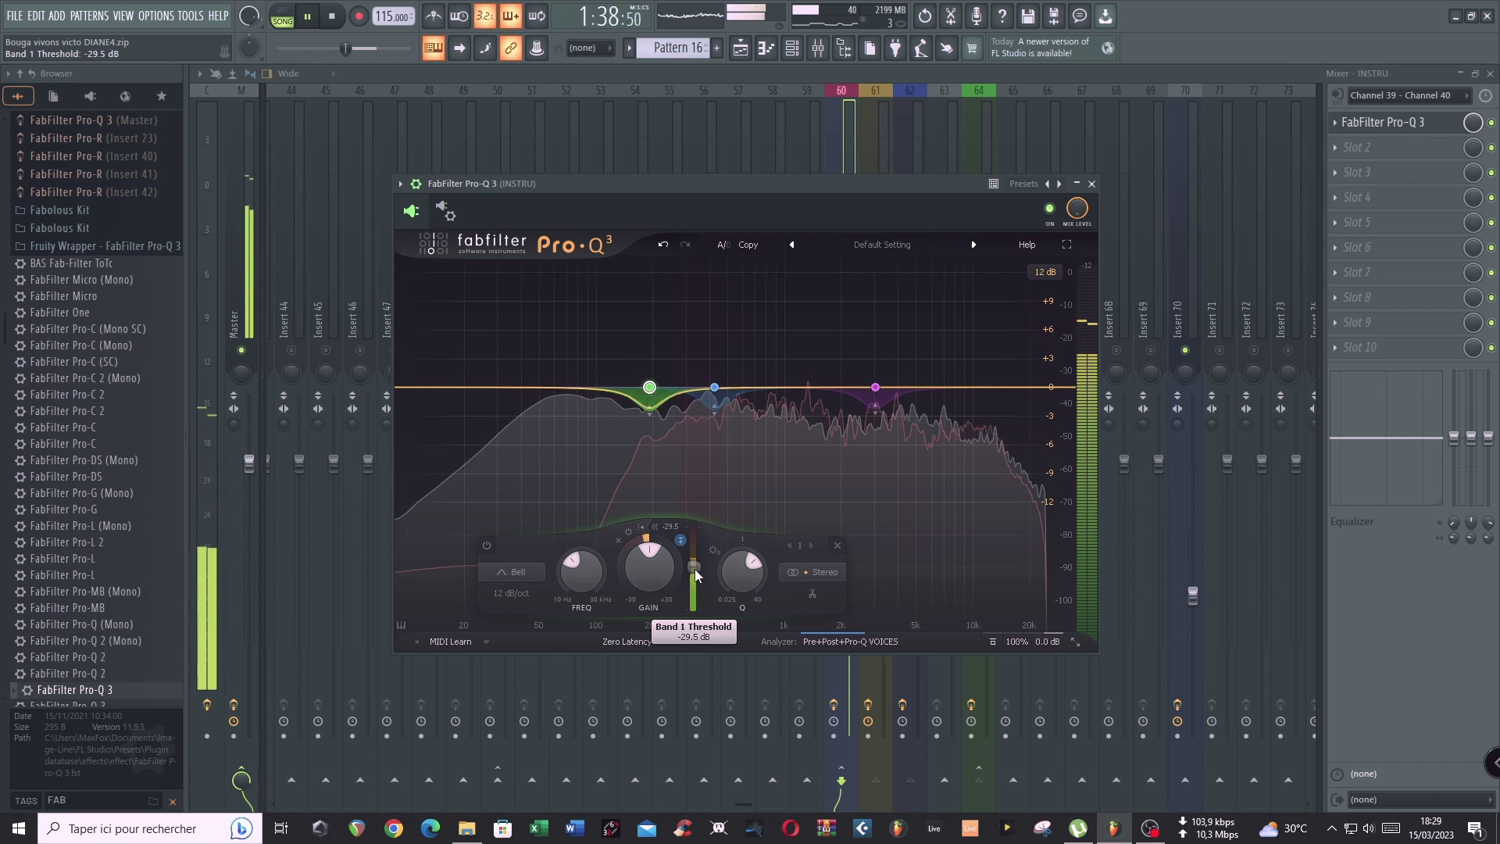
{"action": "left_click_drag", "start_coordinate": [695, 568], "coordinate": [695, 565]}
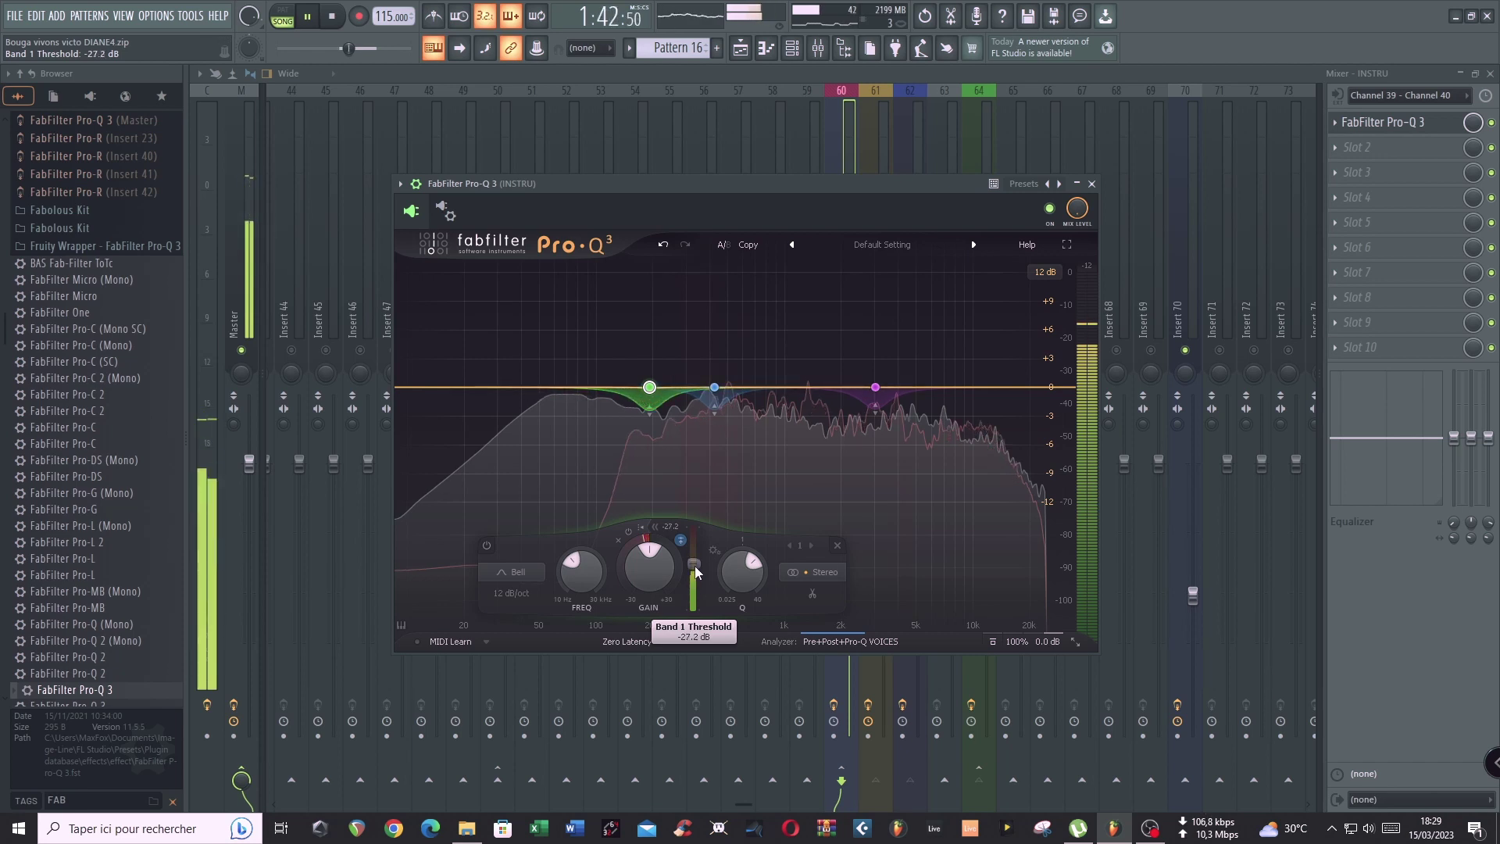
{"action": "left_click_drag", "start_coordinate": [695, 566], "coordinate": [695, 570]}
- Lower the threshold of the 425 Hz band to about -28.9 dB and of the 3037 Hz band to -28.3 dB during playback
{"action": "left_click", "coordinate": [714, 387]}
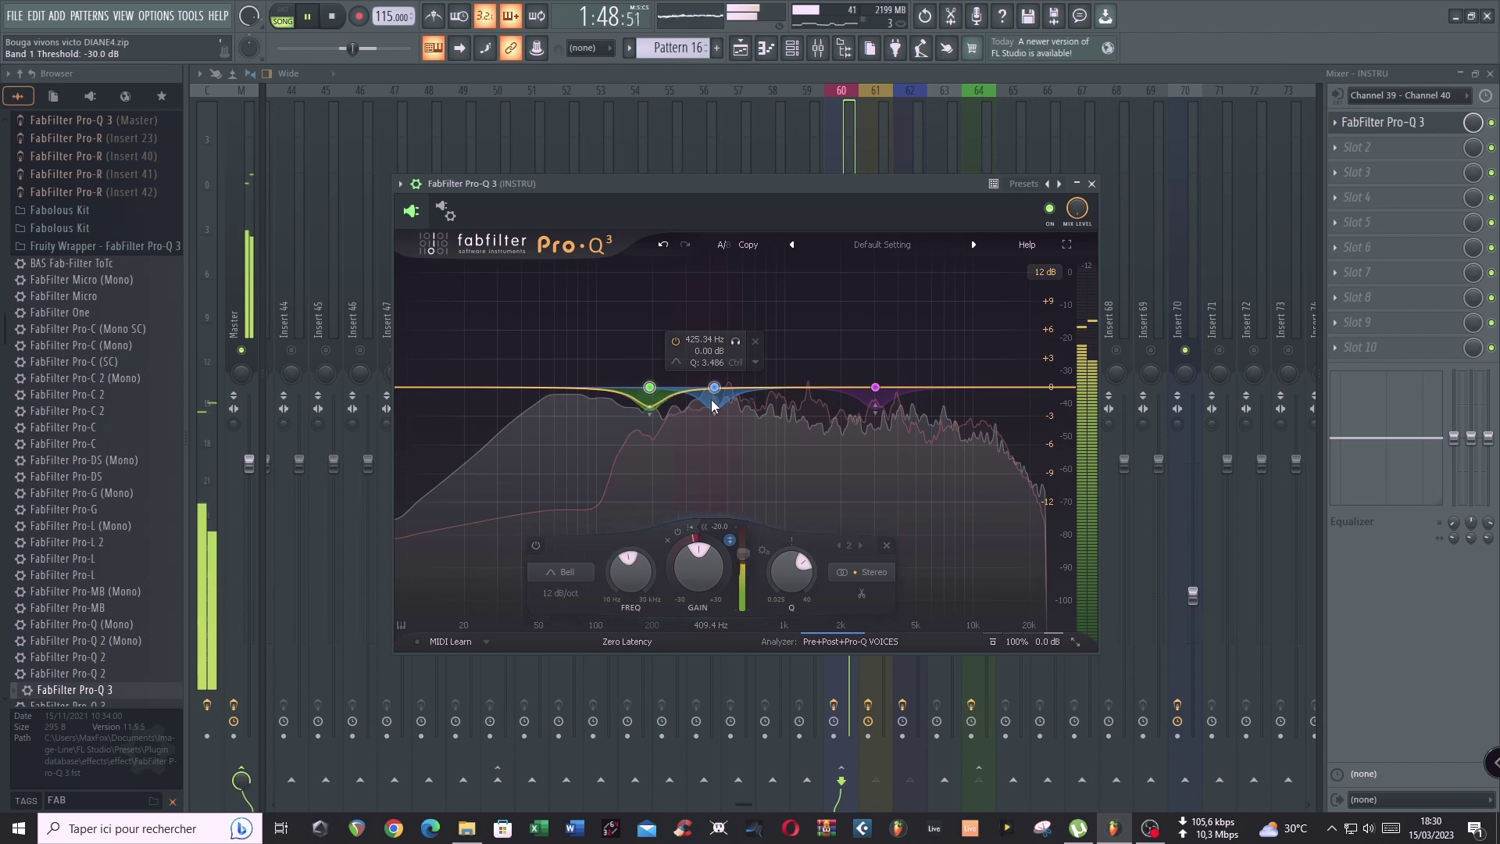
{"action": "left_click_drag", "start_coordinate": [753, 555], "coordinate": [758, 569]}
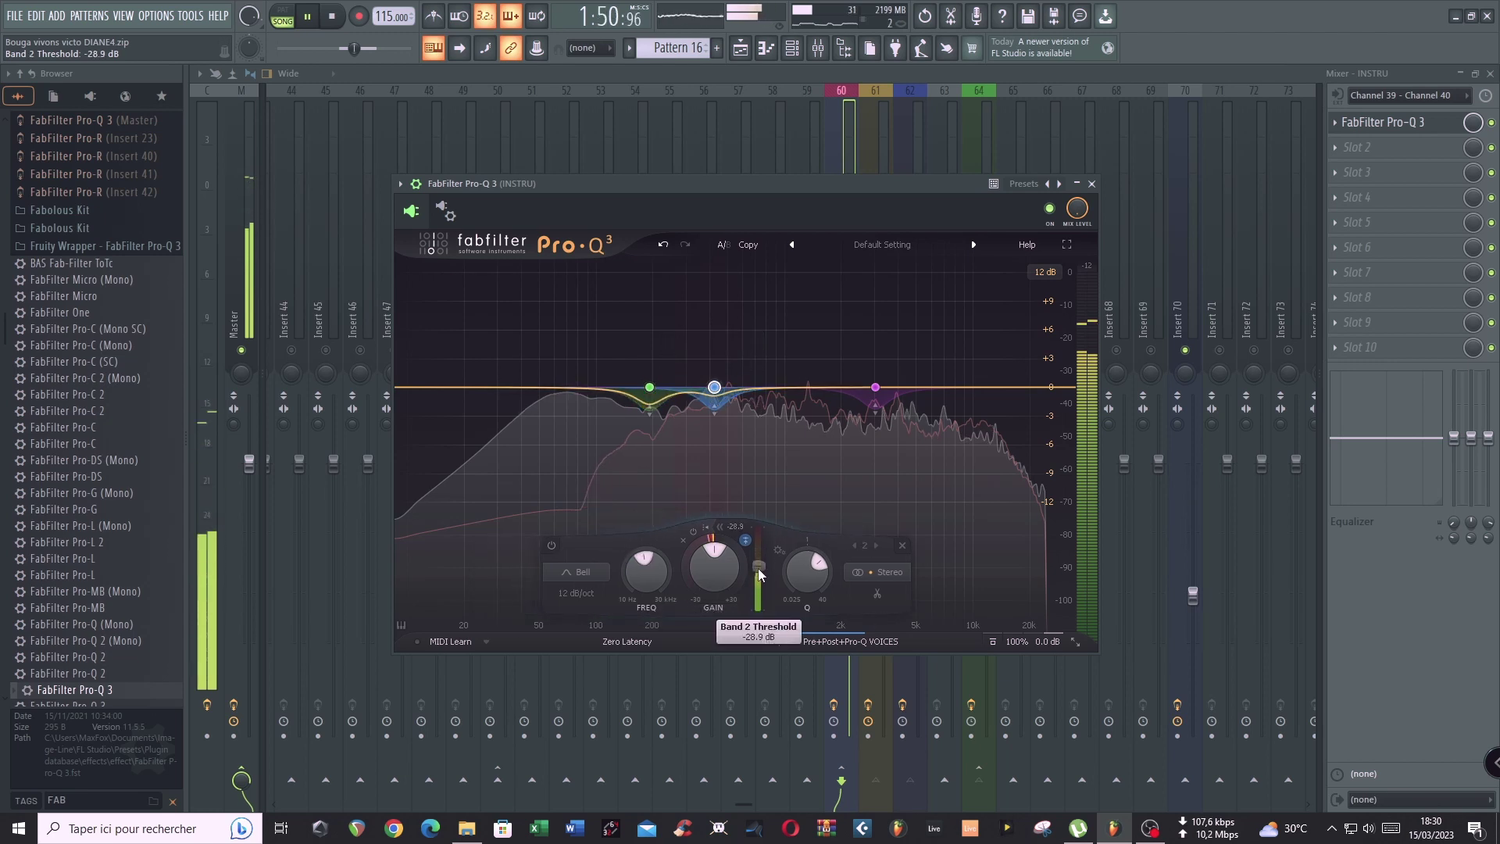
{"action": "left_click", "coordinate": [884, 403]}
{"action": "left_click_drag", "start_coordinate": [917, 551], "coordinate": [921, 568]}
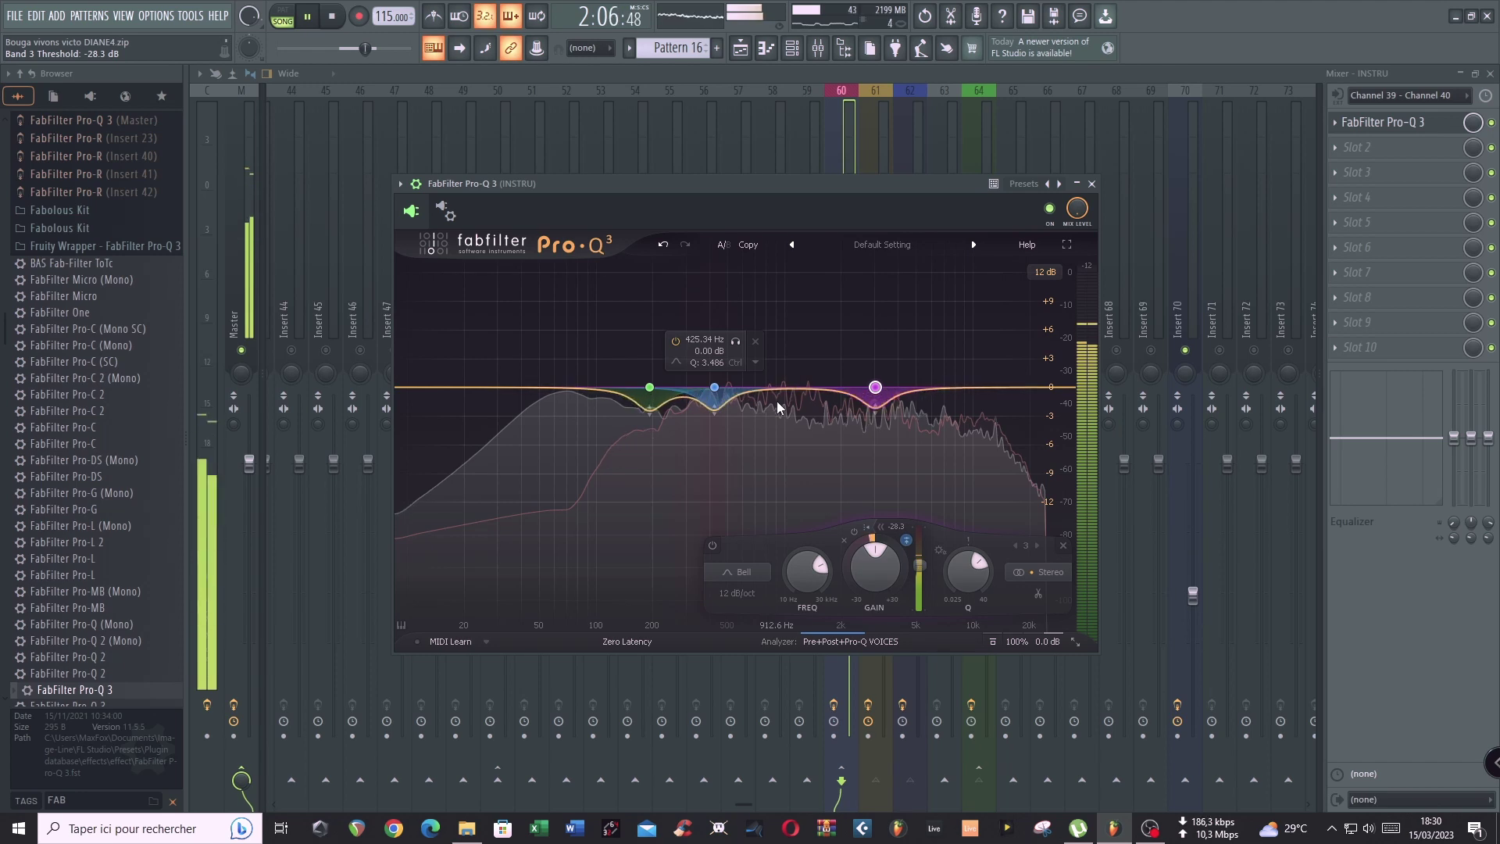
{"action": "key", "text": "space"}
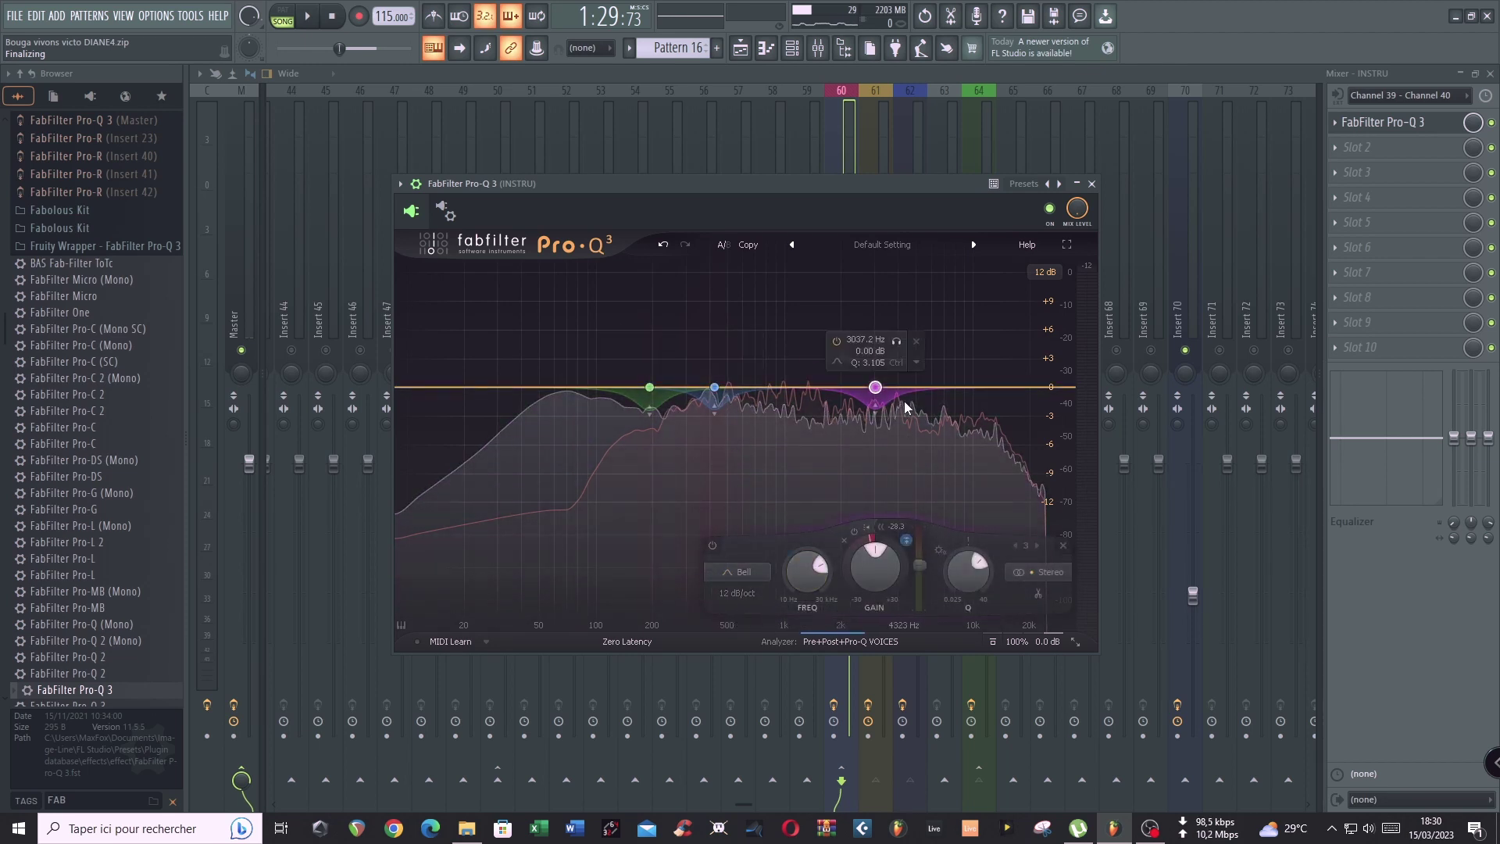
- Turn off the spectrum freeze in the analyzer settings and play the song with the live spectrum
{"action": "left_click", "coordinate": [859, 642]}
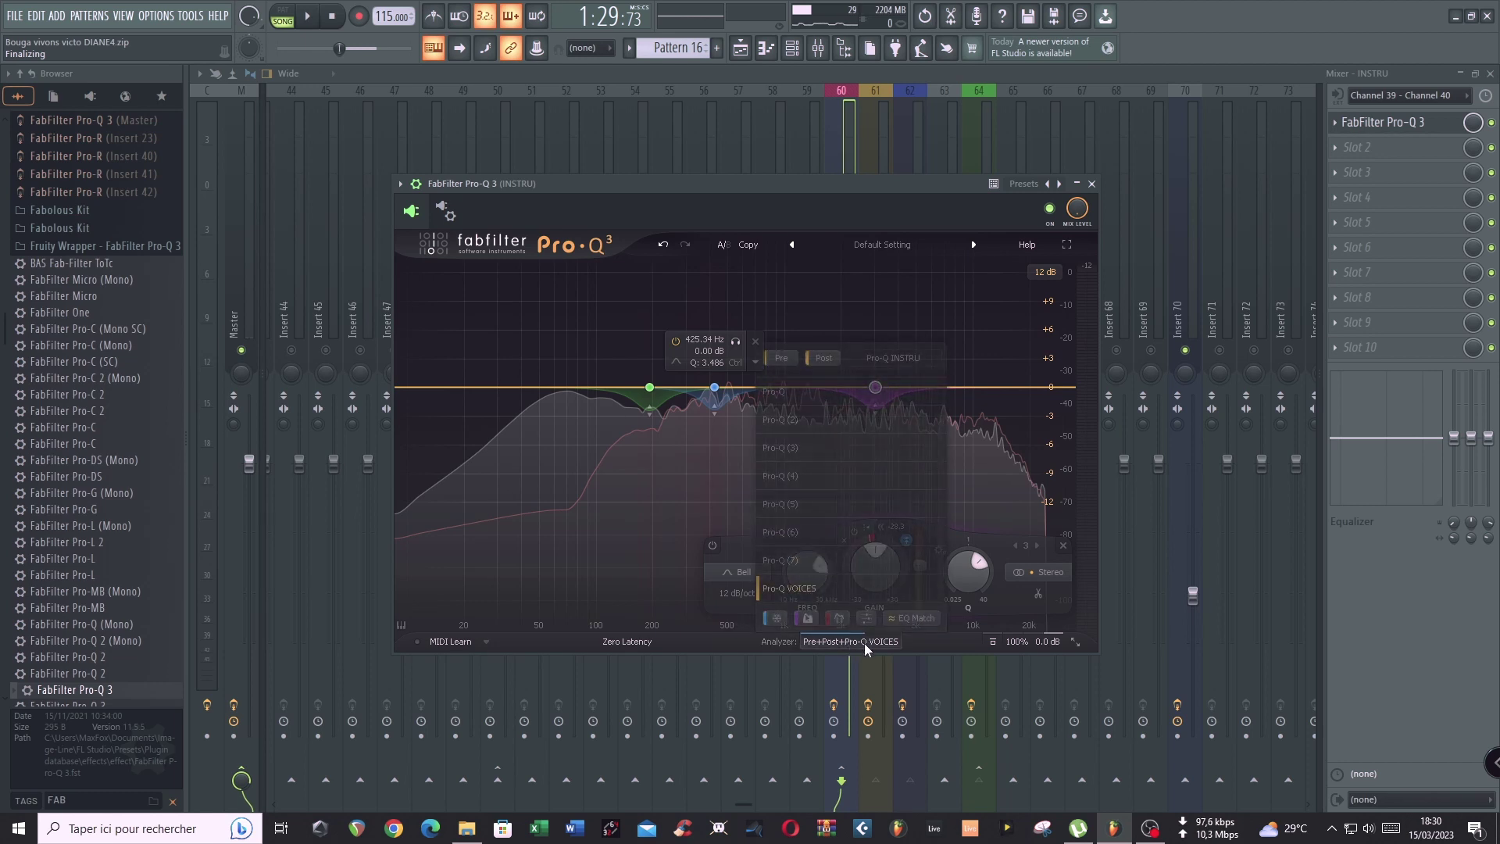
{"action": "left_click", "coordinate": [777, 618]}
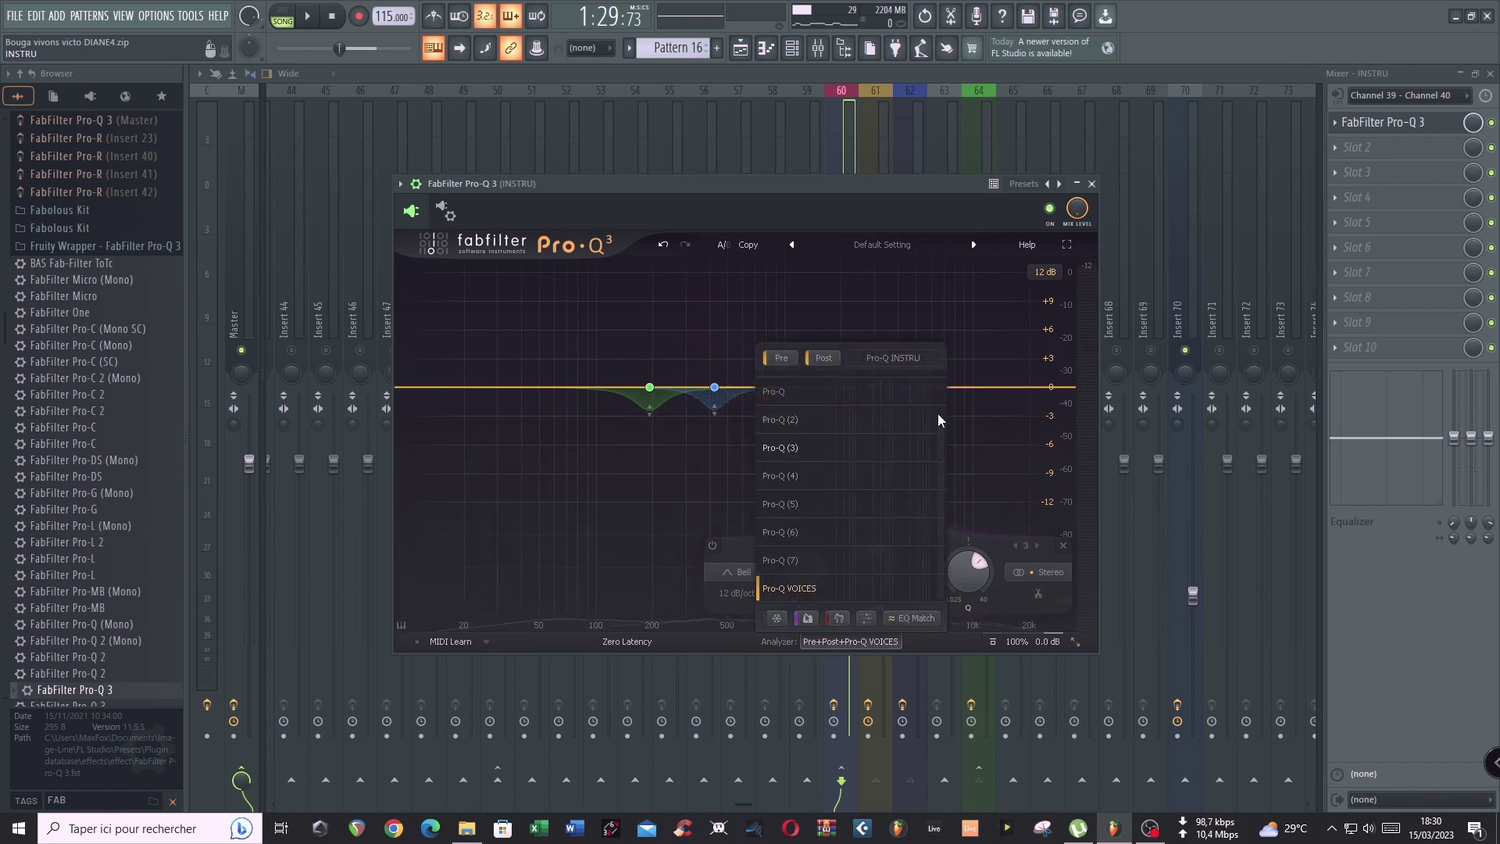
{"action": "key", "text": "space"}
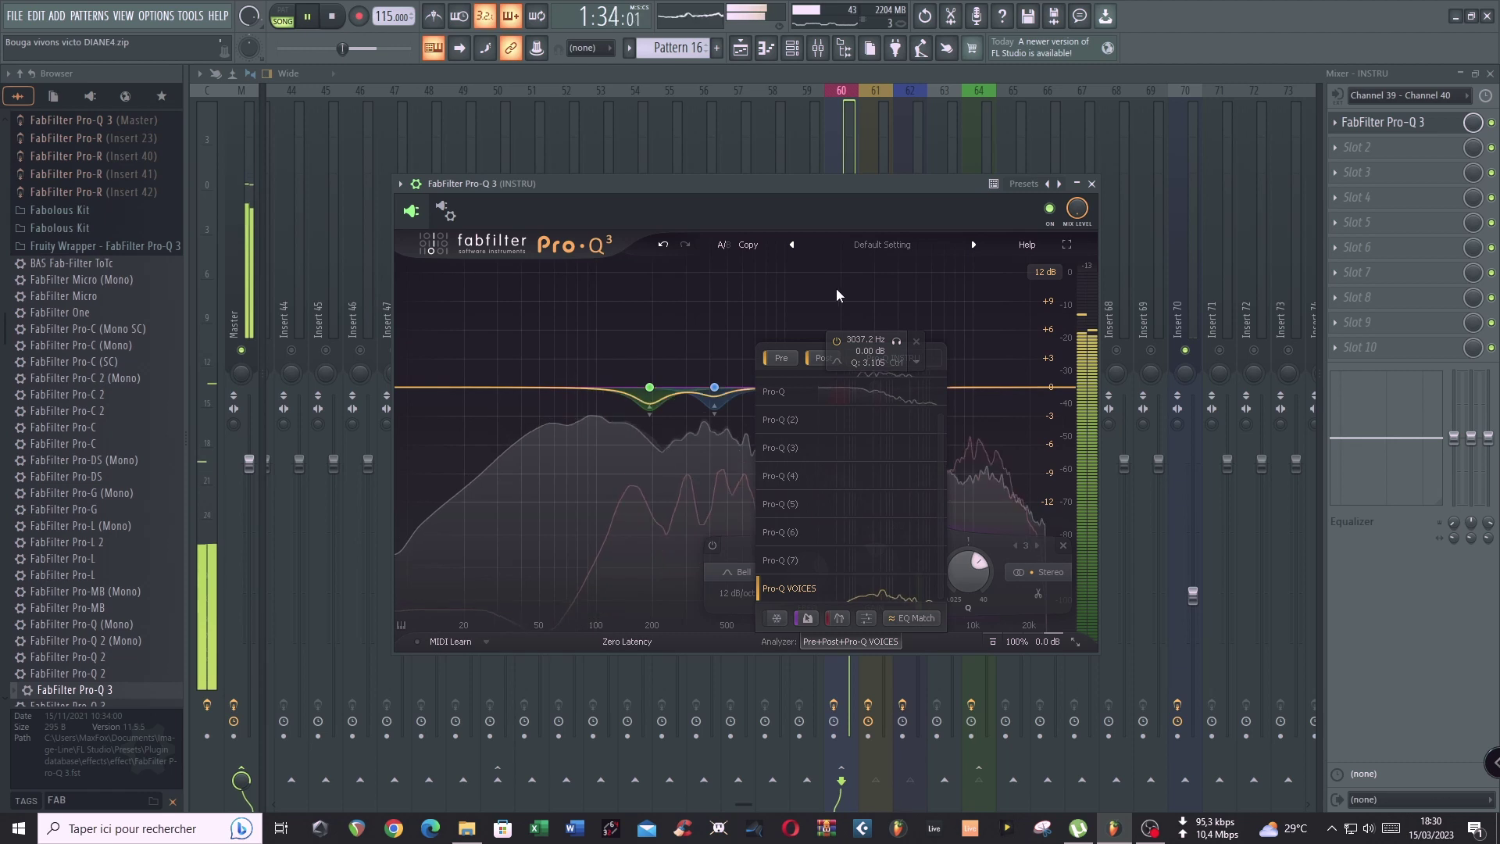
{"action": "left_click", "coordinate": [860, 641]}
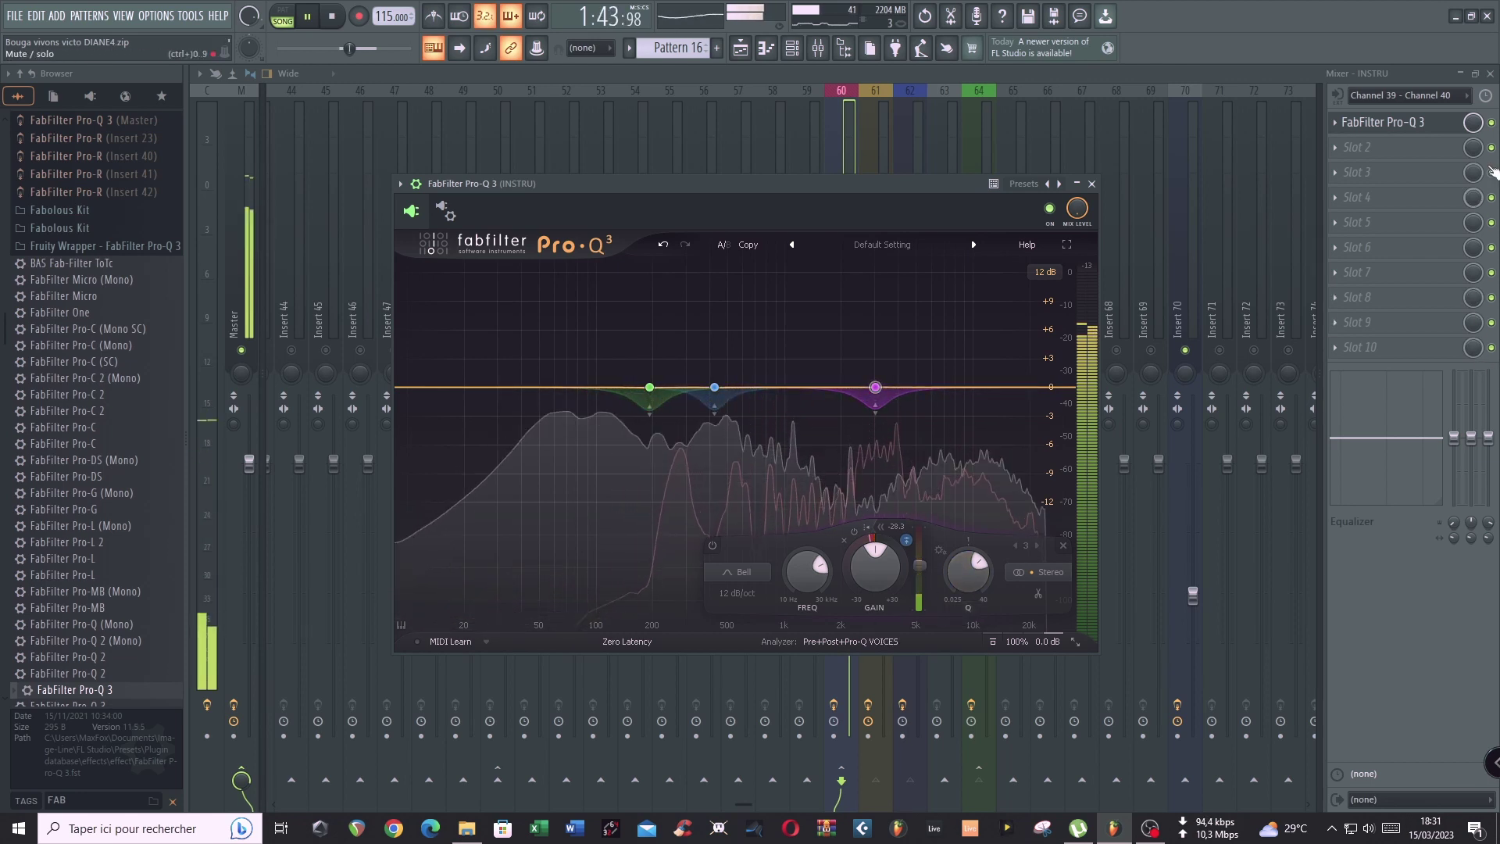
- Compare the playing mix with the INSTRU Pro-Q 3 bypassed and enabled
{"action": "left_click", "coordinate": [1493, 126]}
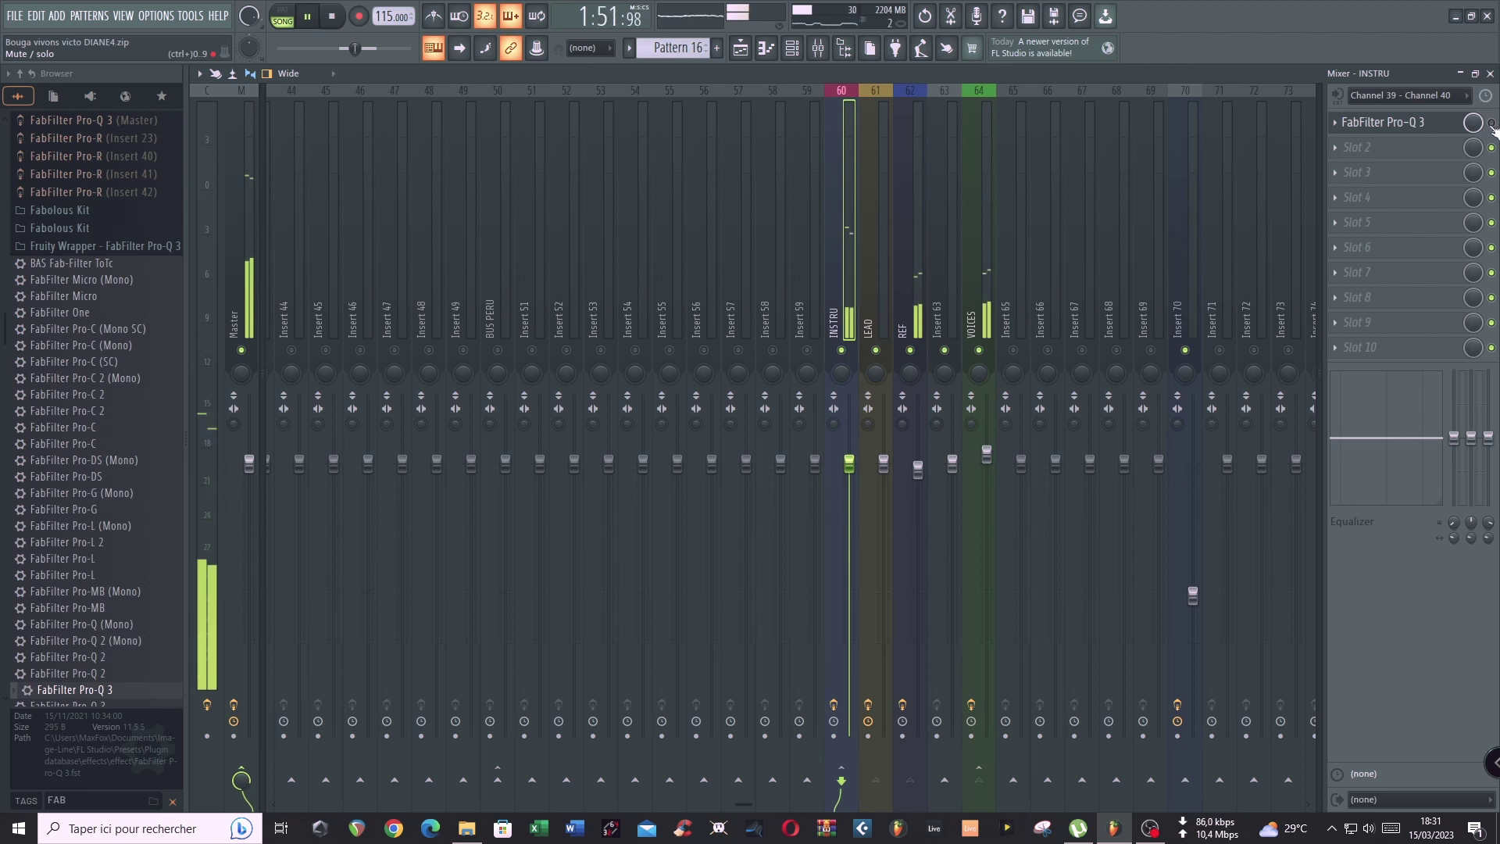
{"action": "left_click", "coordinate": [1406, 123]}
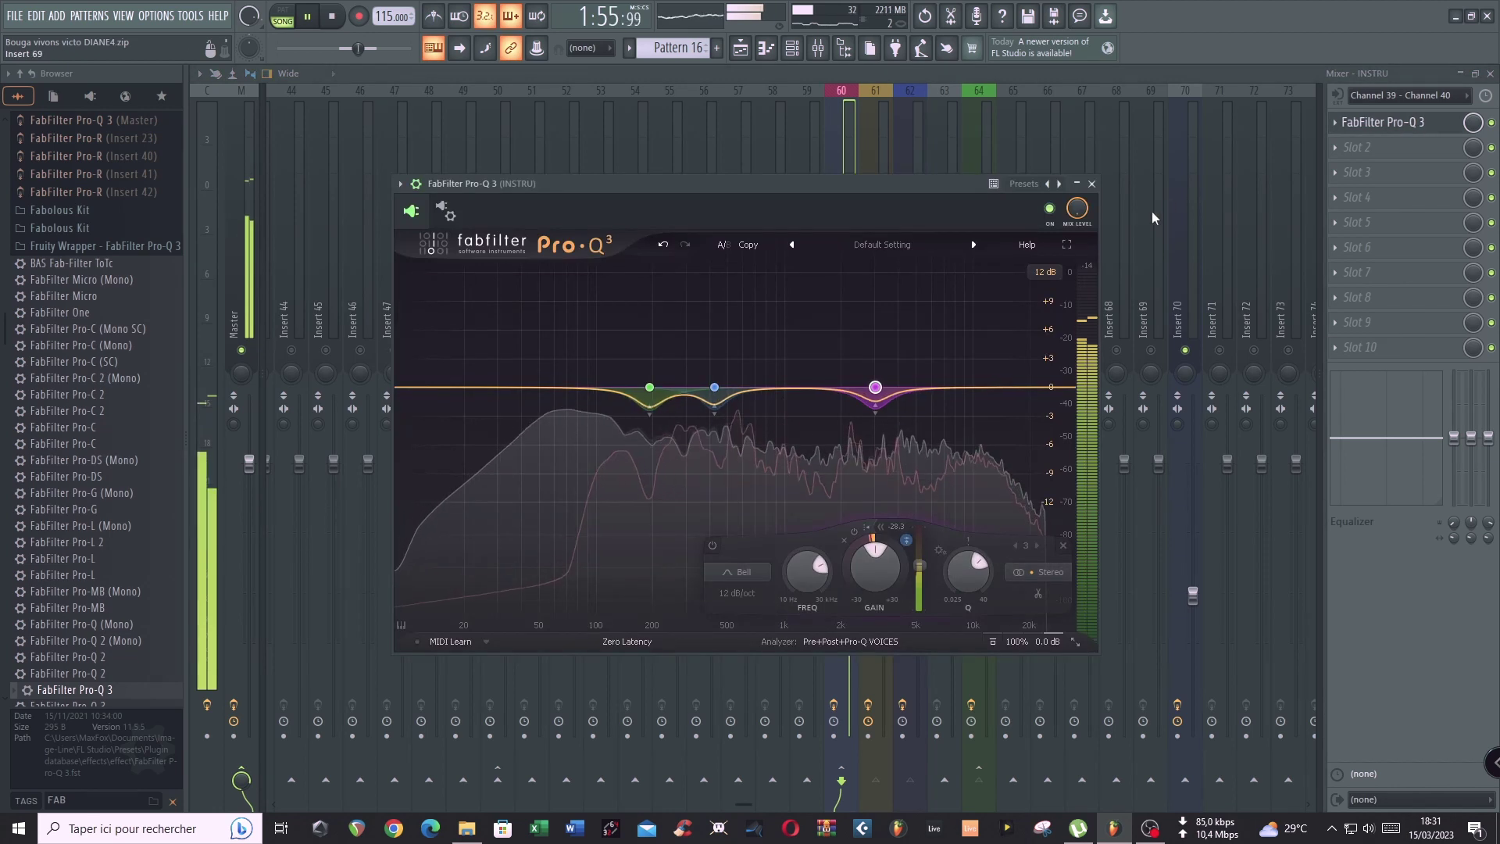
{"action": "mouse_move", "coordinate": [859, 398]}
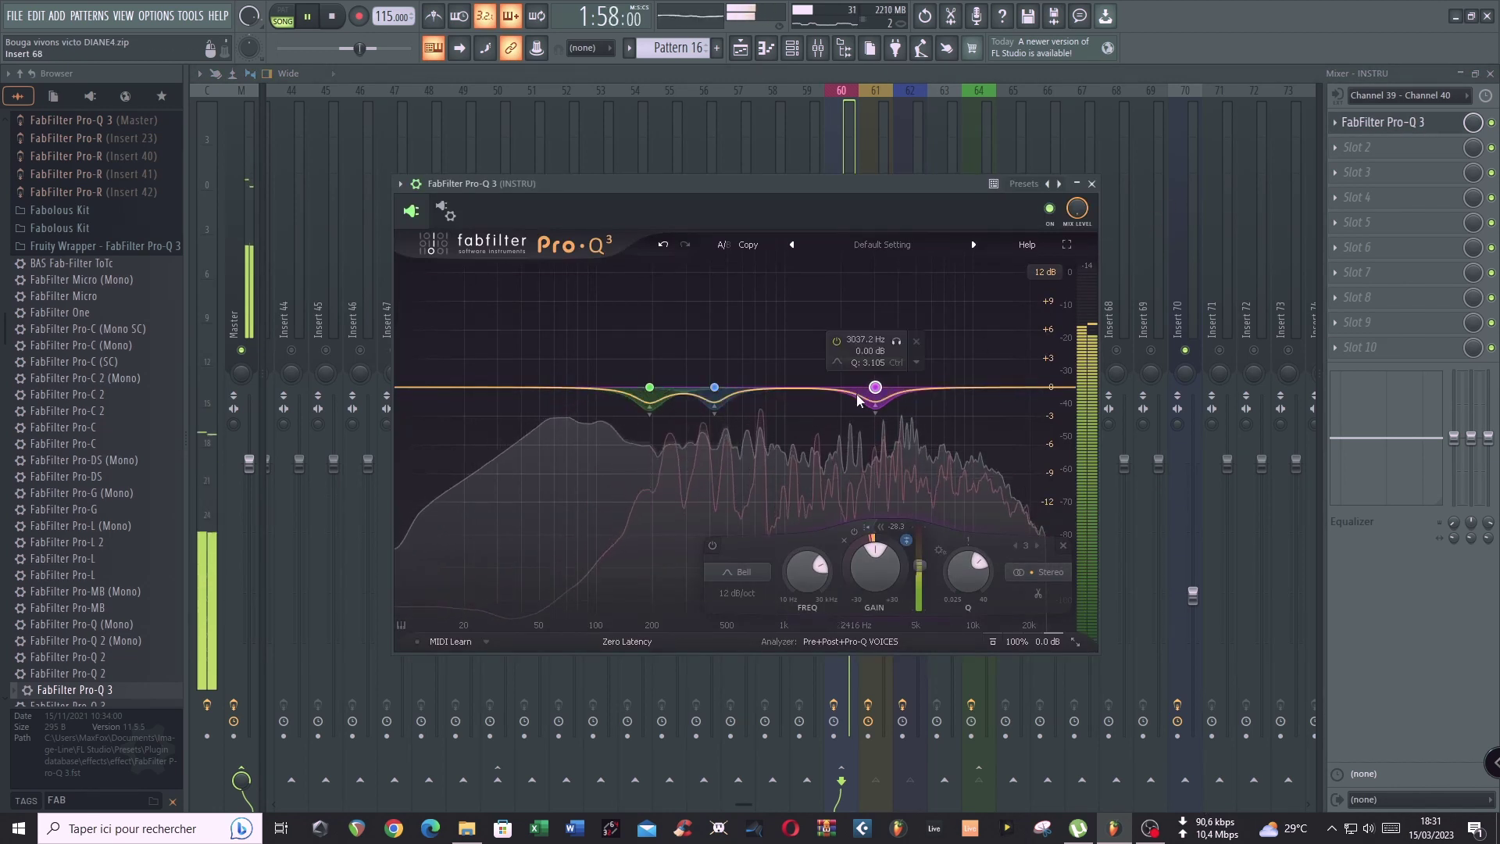
{"action": "left_click", "coordinate": [1050, 209]}
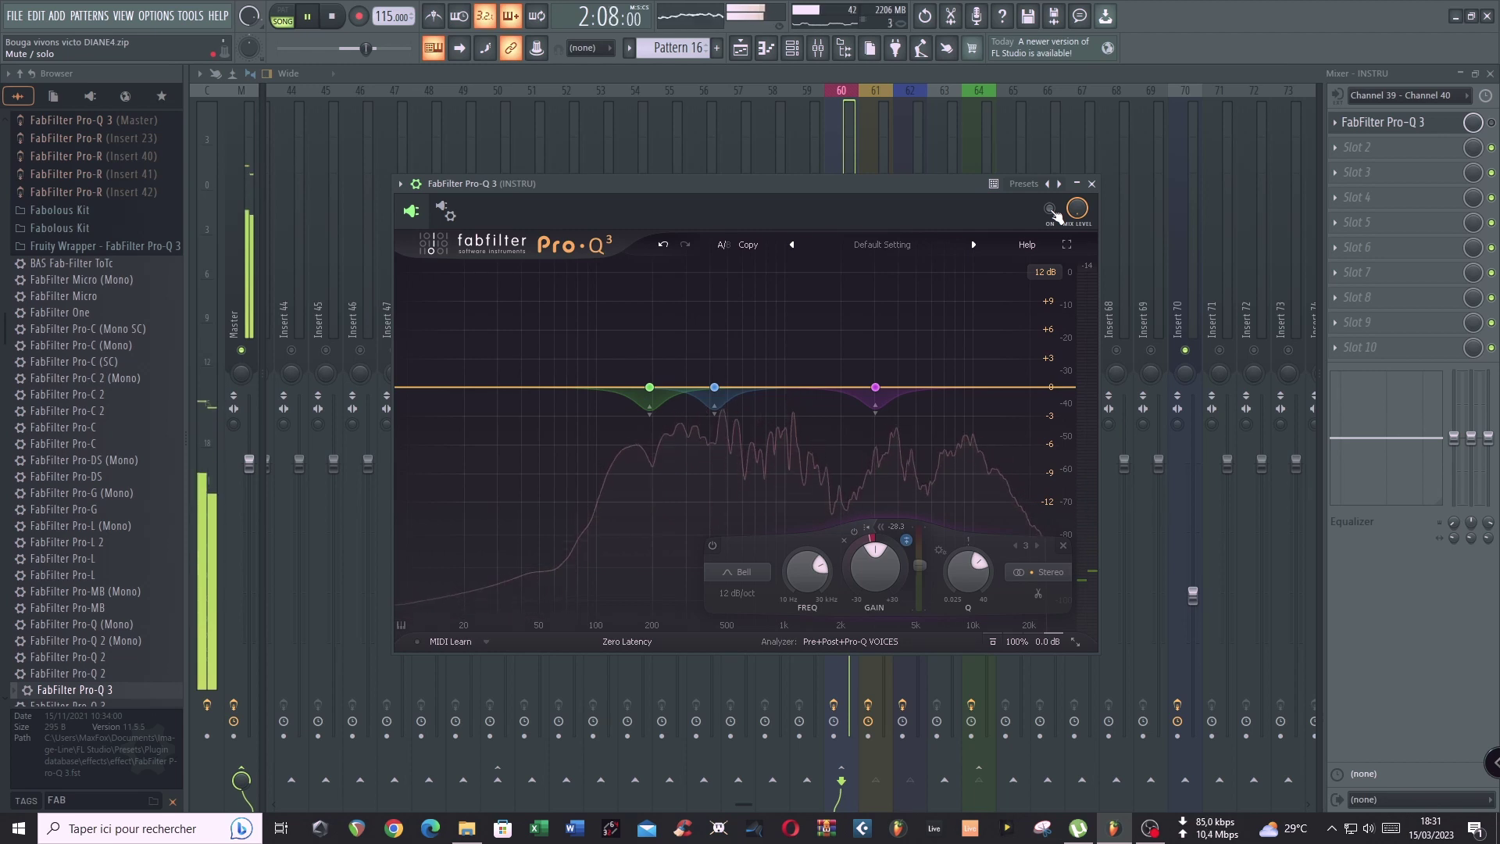
{"action": "left_click", "coordinate": [1052, 210]}
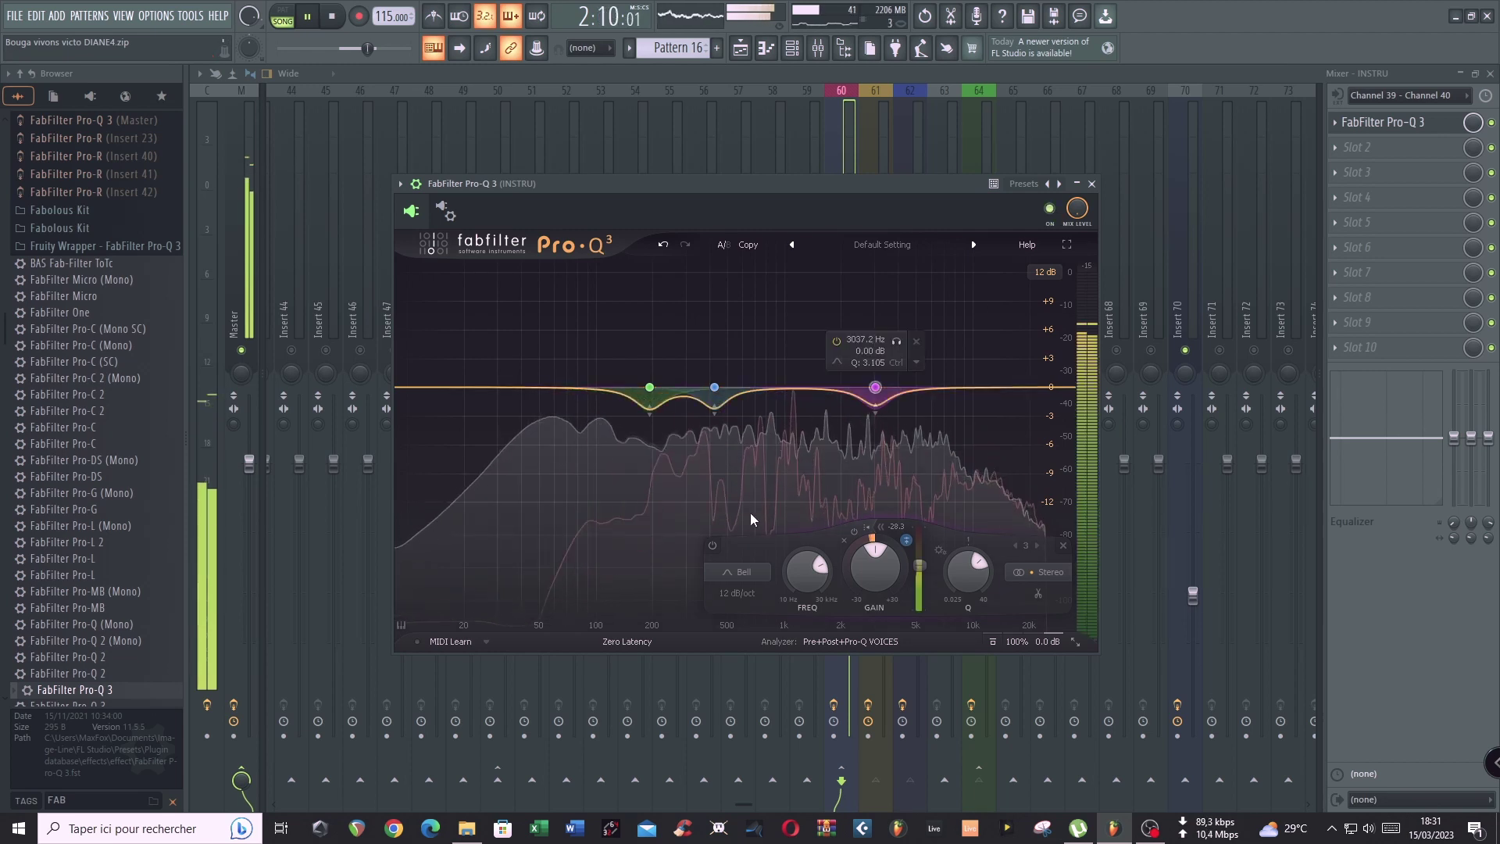
- Deepen the dynamic range of all three bands, setting the 425 Hz and 3037 Hz bands to -3.62 dB
{"action": "left_click_drag", "start_coordinate": [649, 414], "coordinate": [739, 425]}
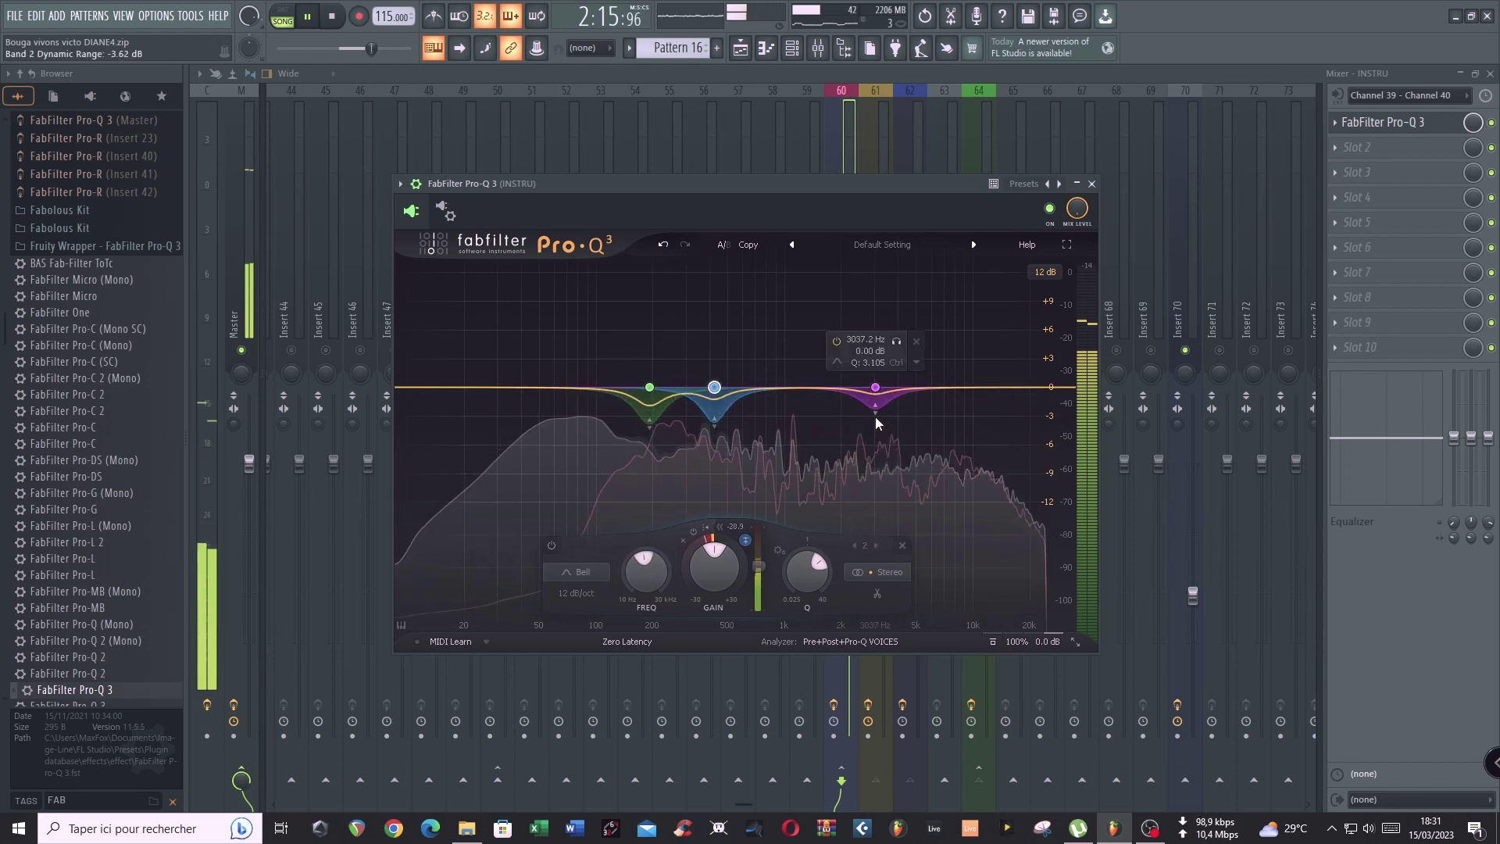
{"action": "left_click_drag", "start_coordinate": [875, 414], "coordinate": [876, 428]}
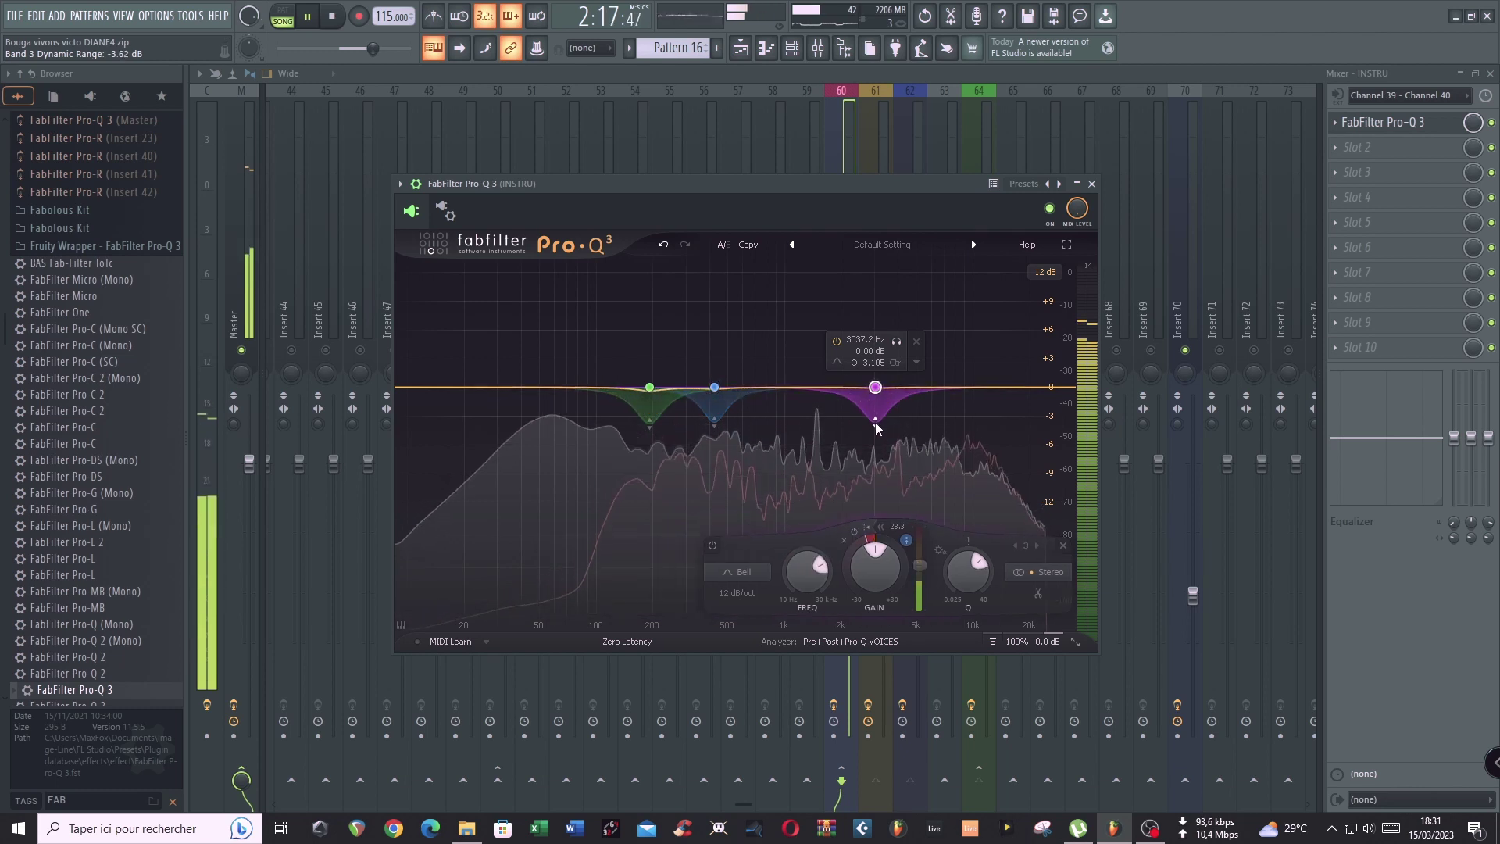
- Compare the mix with Pro-Q 3 off and on using the deeper dynamic ranges, and replay the song from the start position
{"action": "left_click", "coordinate": [1049, 208]}
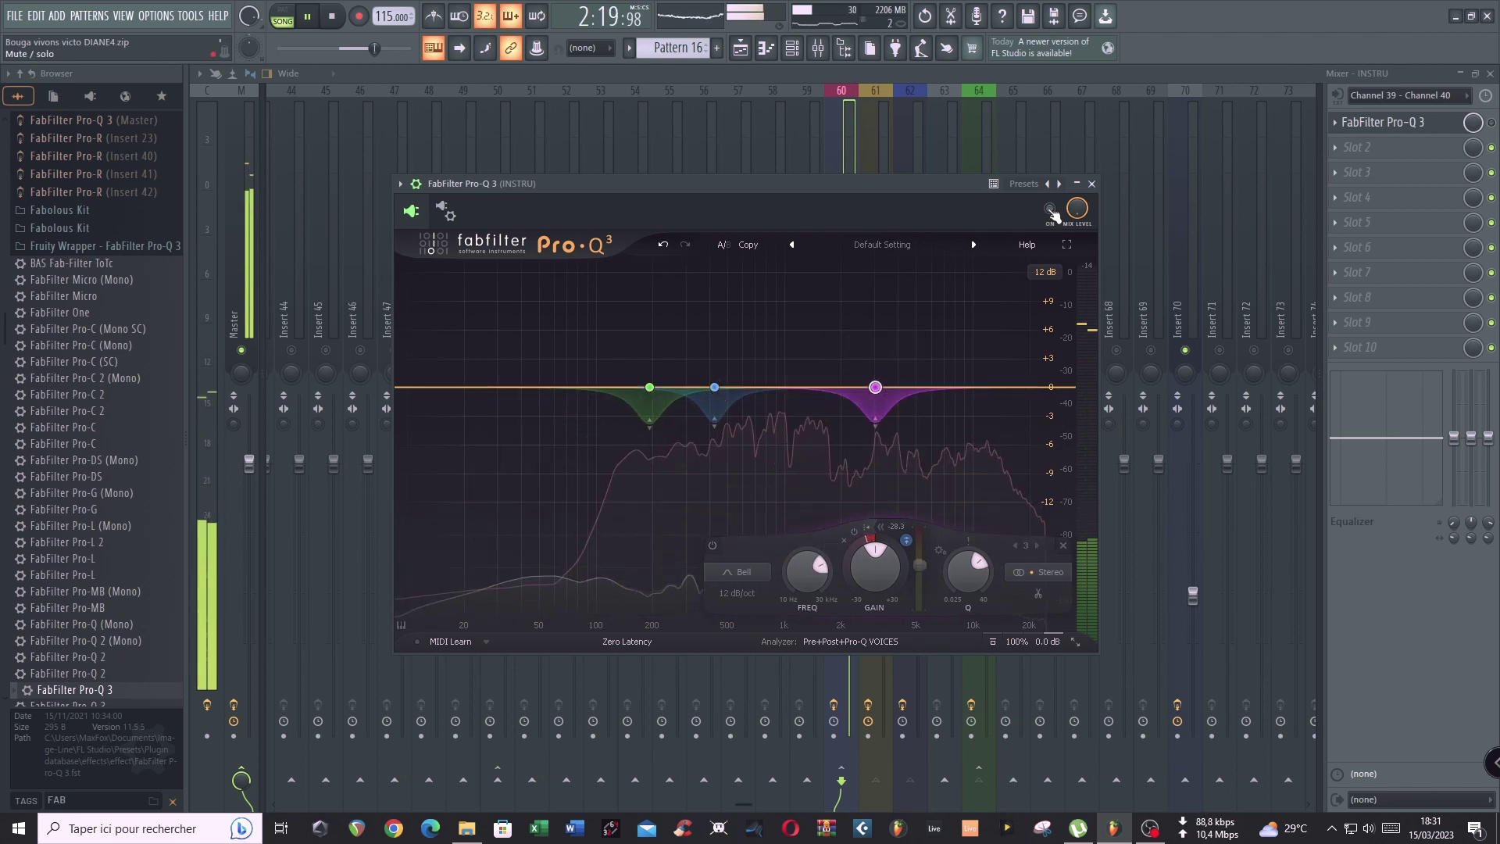
{"action": "left_click", "coordinate": [1050, 210]}
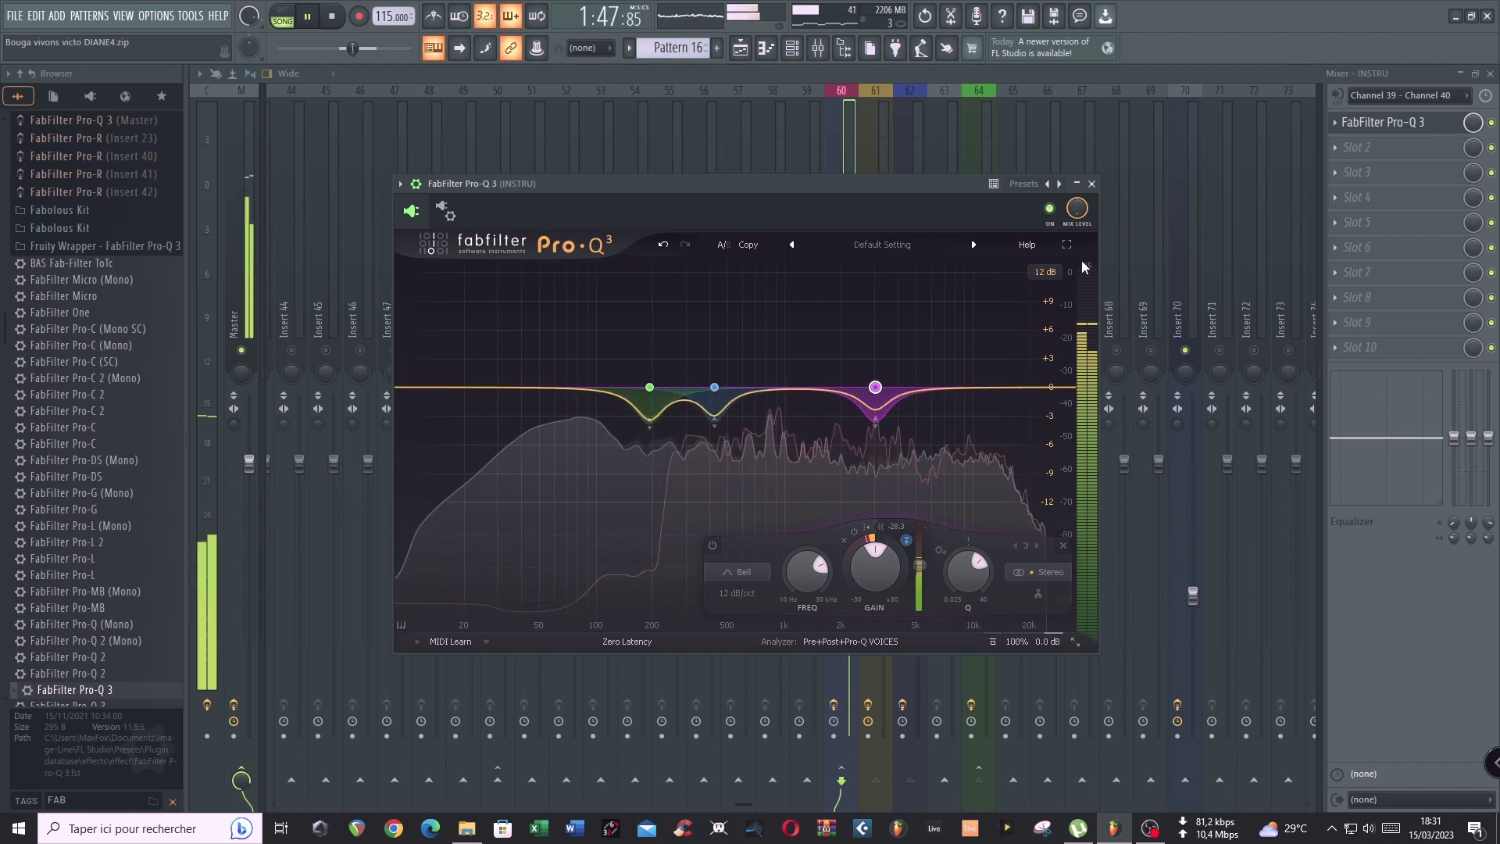
{"action": "key", "text": "space"}
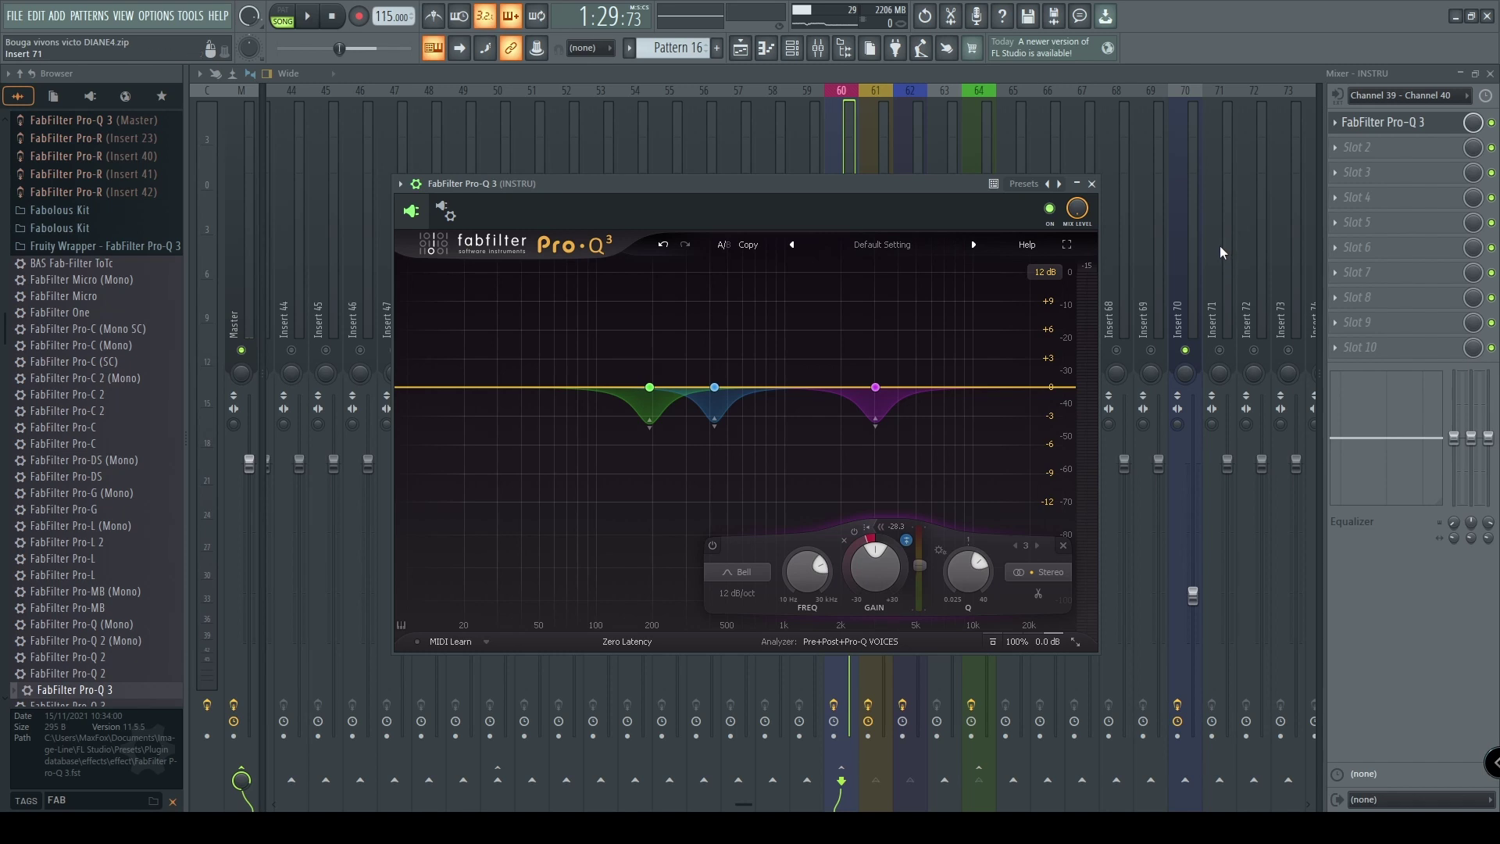
{"action": "key", "text": "space"}
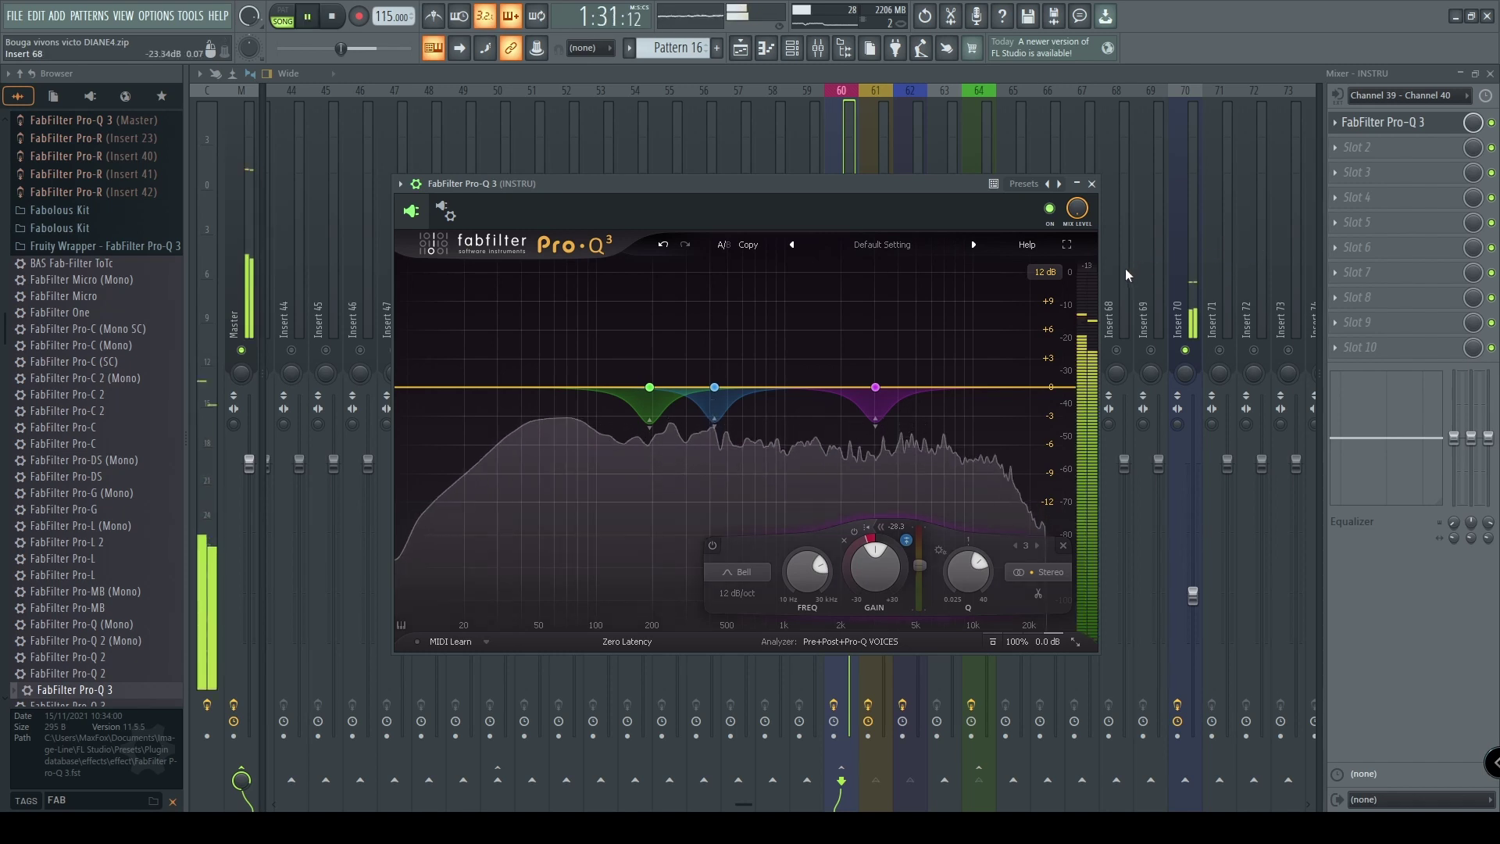